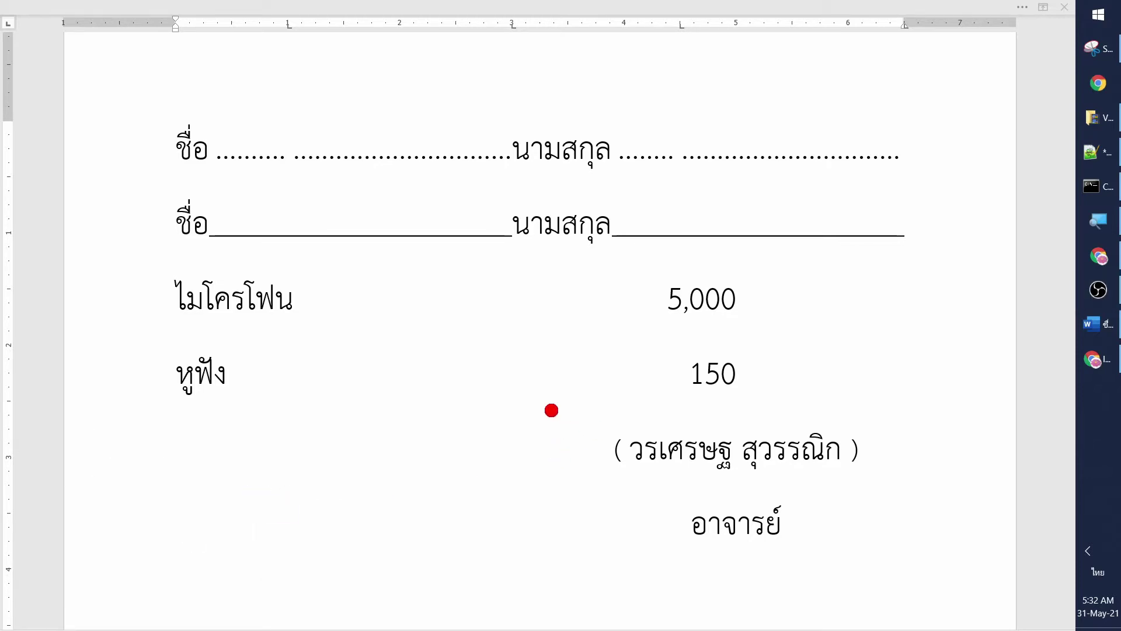
Select blocks of the price list and signature text and apply keyboard shortcuts to them.
left_click_drag(551, 410, 908, 559)
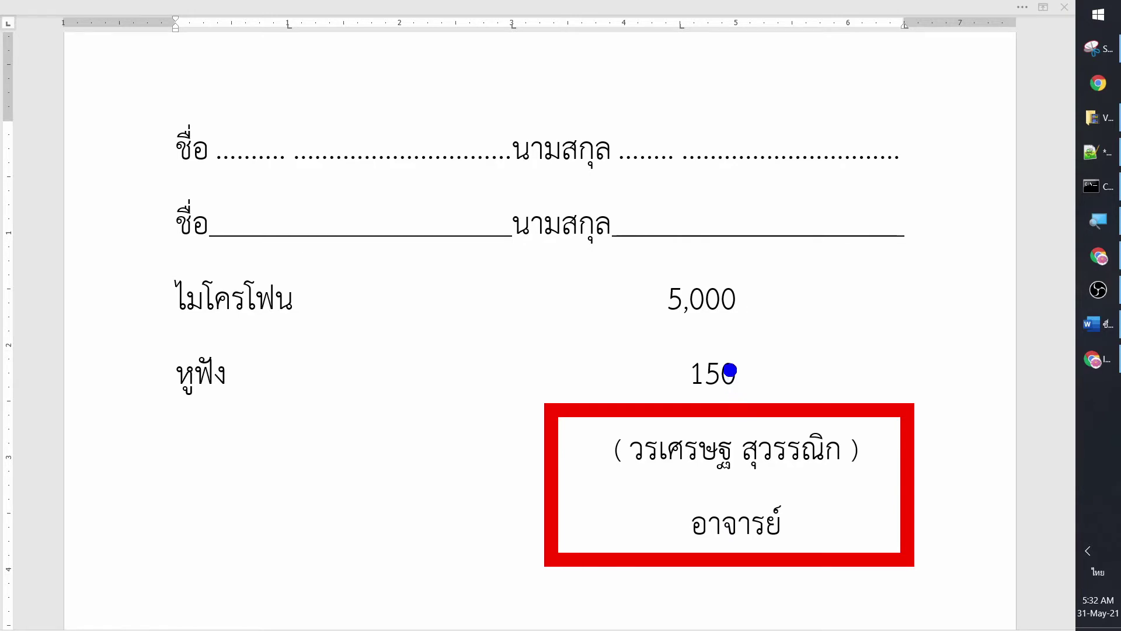
left_click_drag(730, 376, 730, 607)
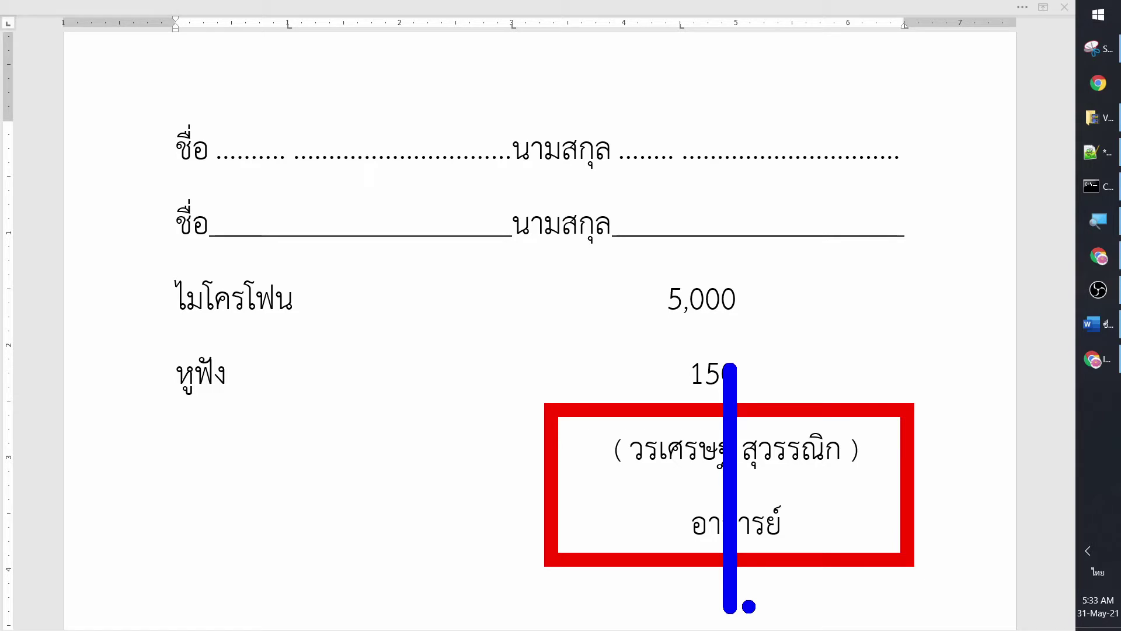
key("Escape")
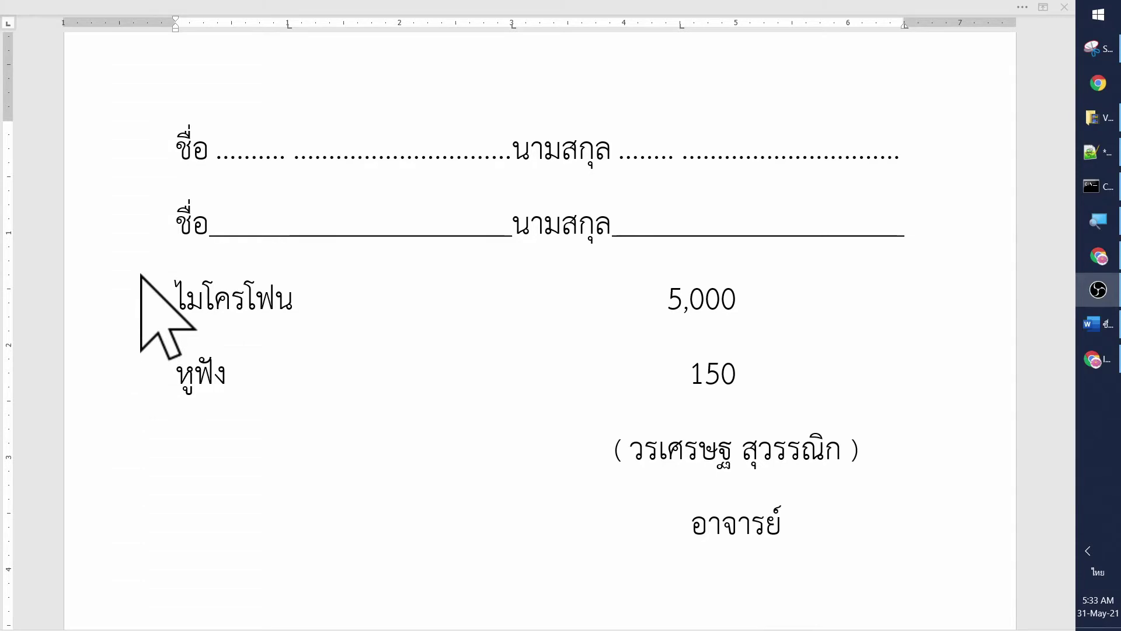
key("ctrl+2")
key("r")
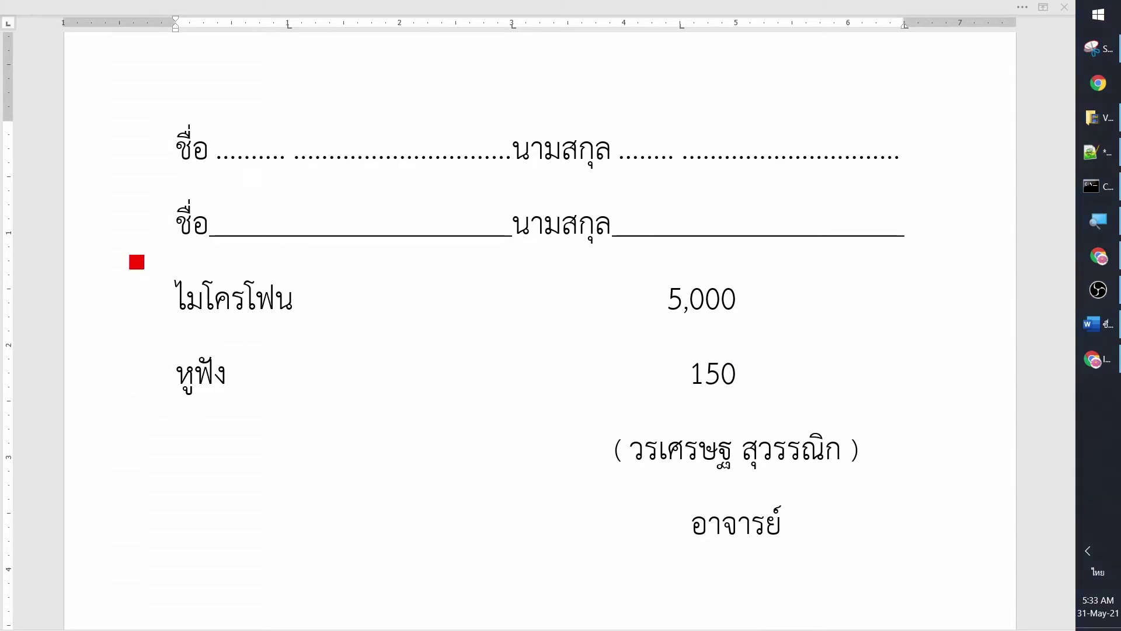
mouse_move(130, 255)
left_mouse_down()
mouse_move(705, 419)
mouse_move(830, 422)
left_mouse_up()
key("b")
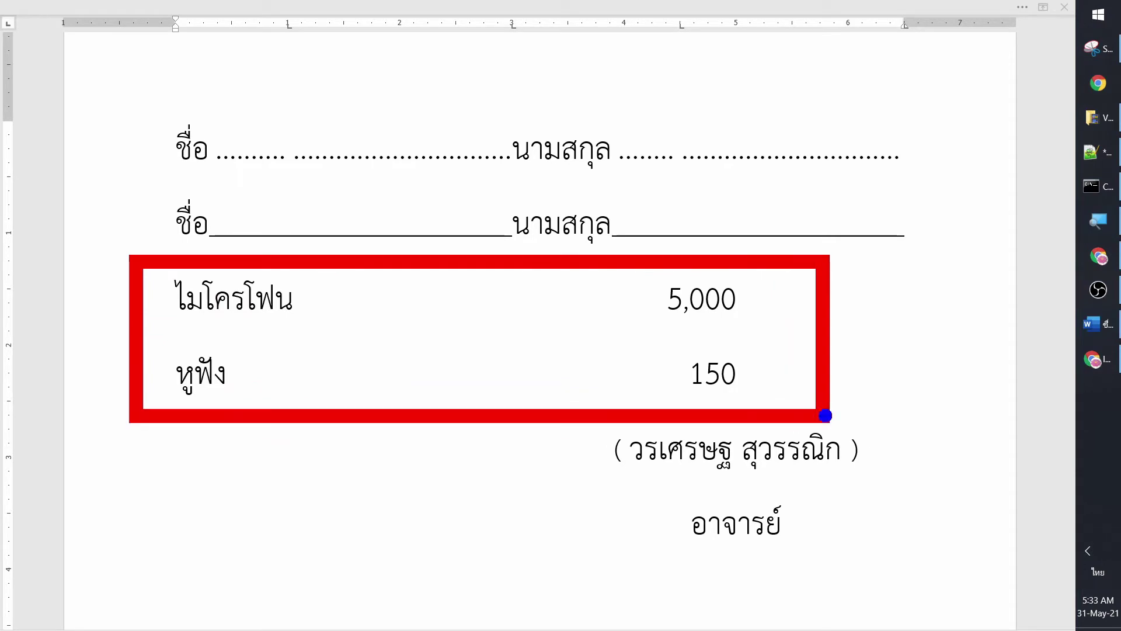
left_click_drag(757, 238, 758, 449)
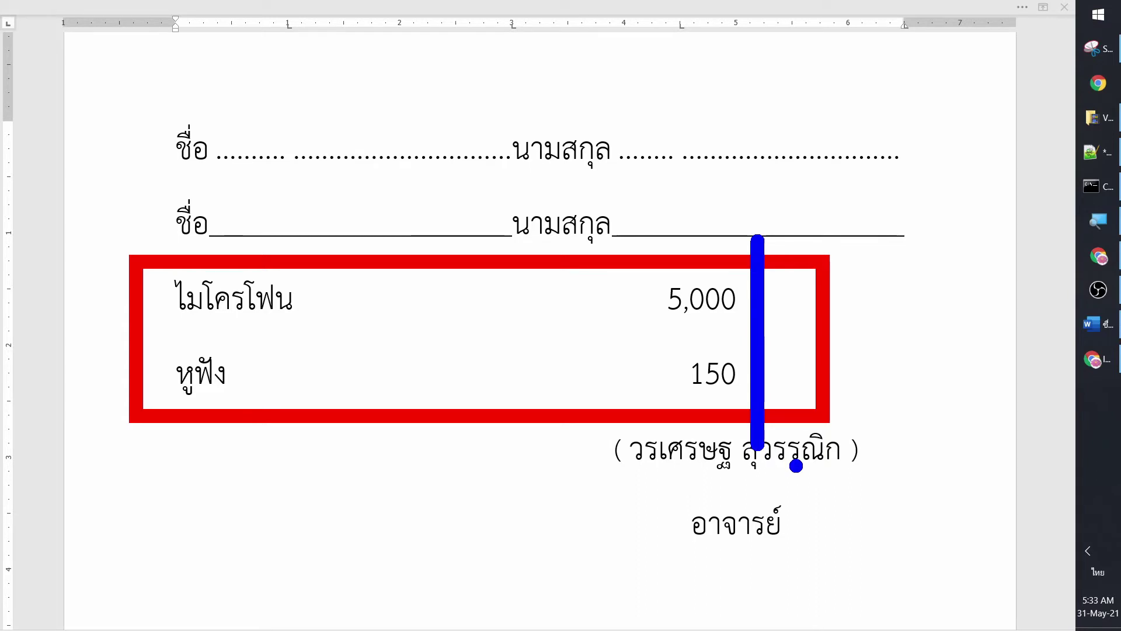
key("Escape")
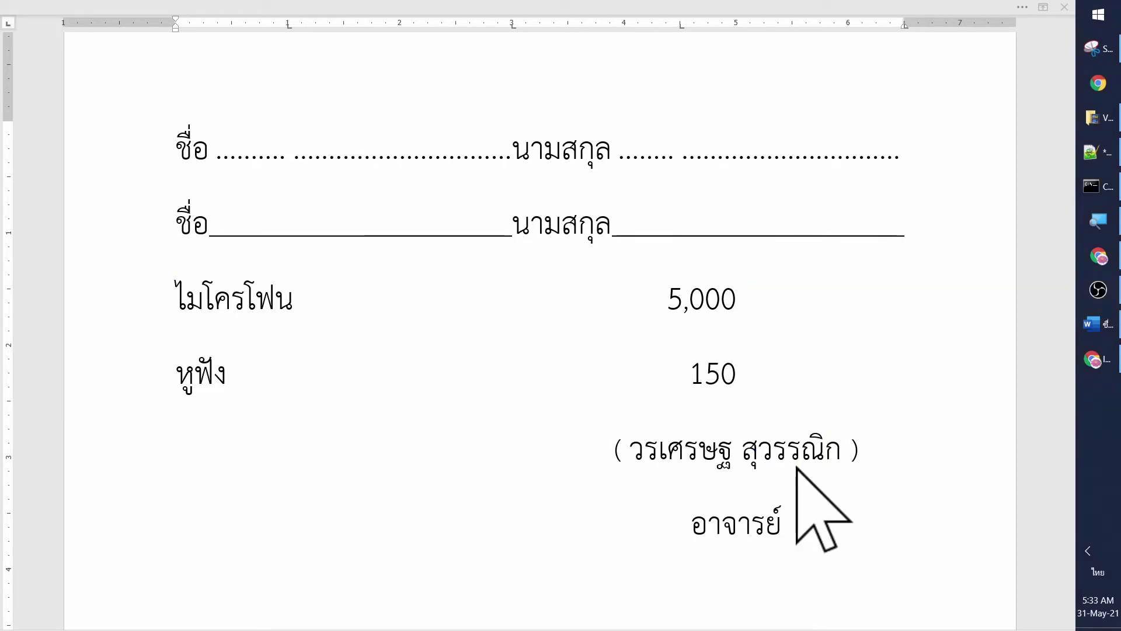
key("ctrl+2")
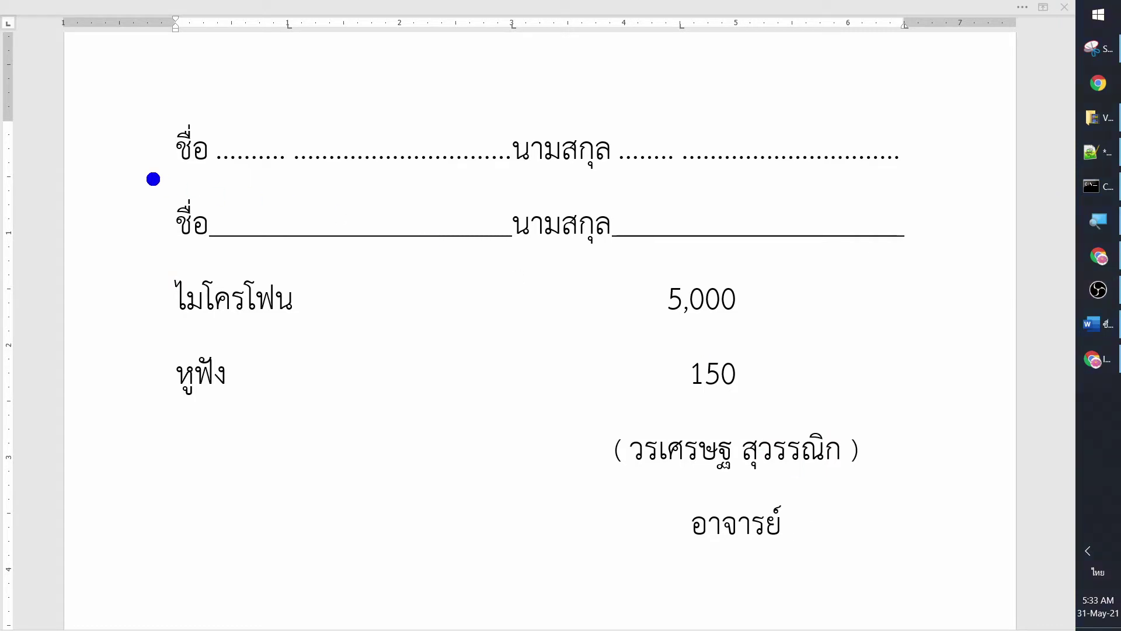
key("r")
left_click_drag(105, 97, 937, 266)
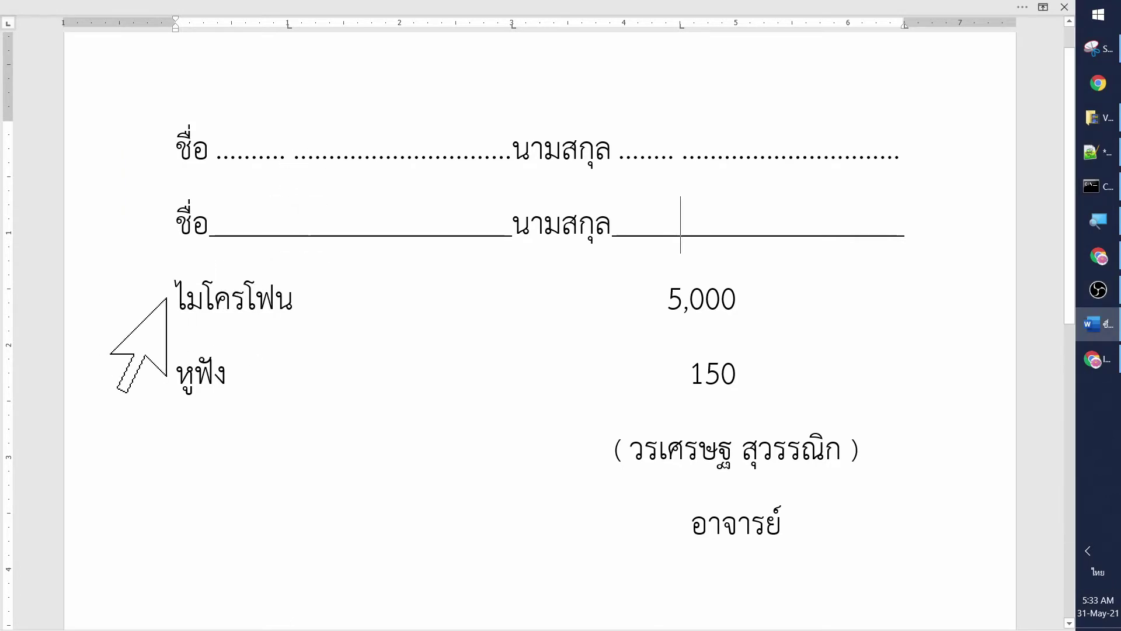
Delete the price list and signature block.
mouse_move(178, 299)
left_mouse_down()
mouse_move(905, 501)
mouse_move(894, 538)
left_mouse_up()
key("BackSpace")
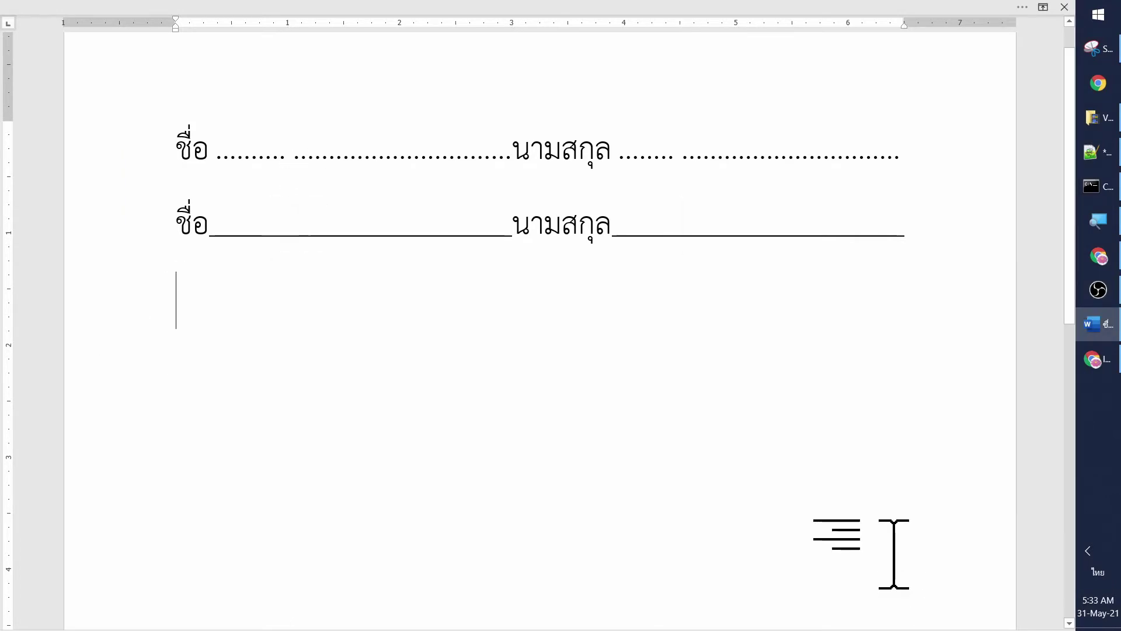
key("Up")
key("Up")
key("Right")
key("Right")
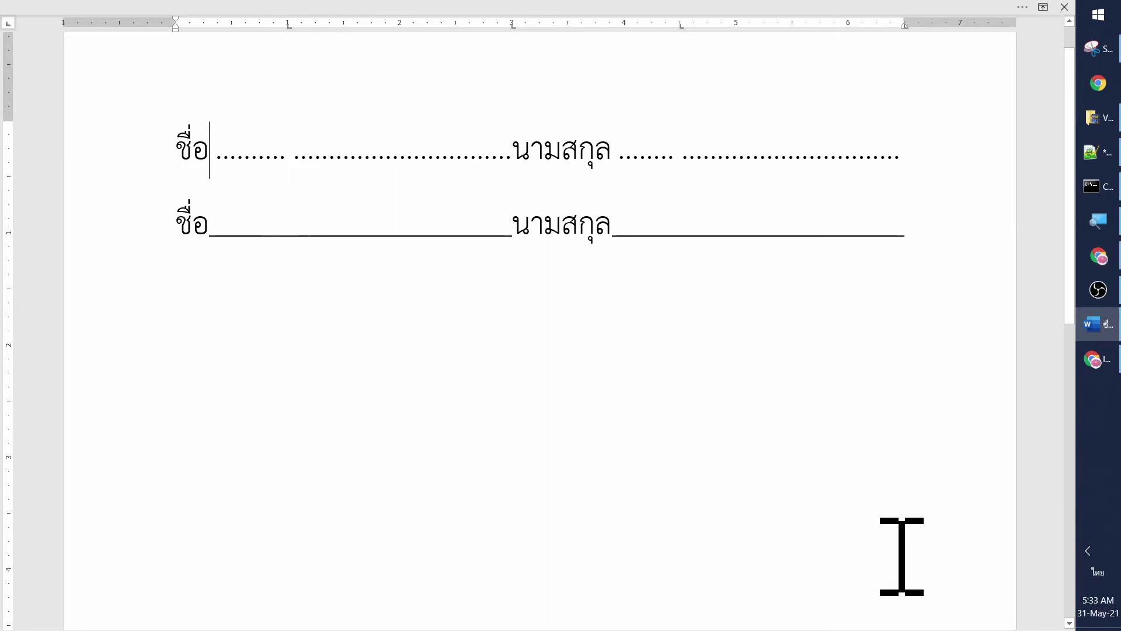
key("ctrl+Right")
key("ctrl+Right")
type(";")
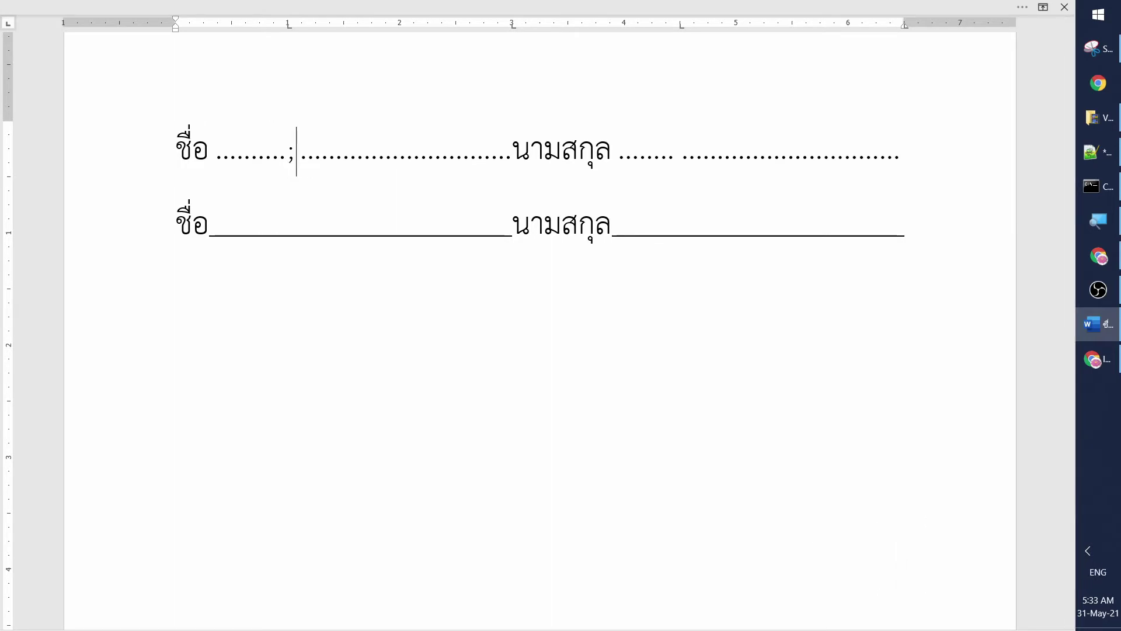
key("BackSpace")
key("grave")
type("วรเศณษ")
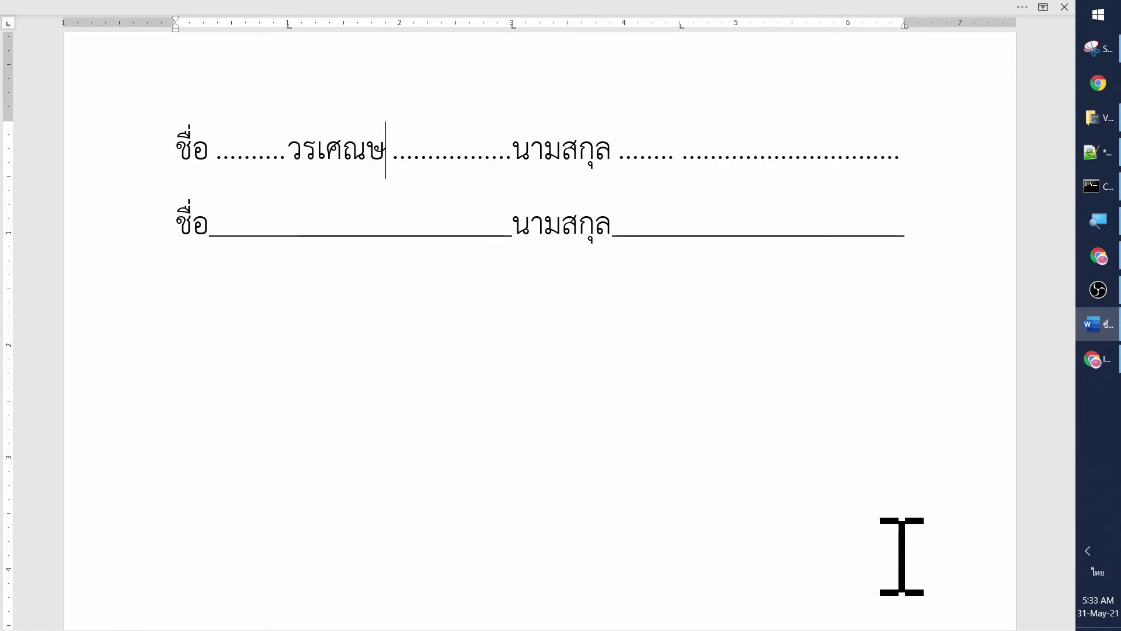
key("BackSpace")
key("BackSpace")
type("รษฐ")
key("Tab")
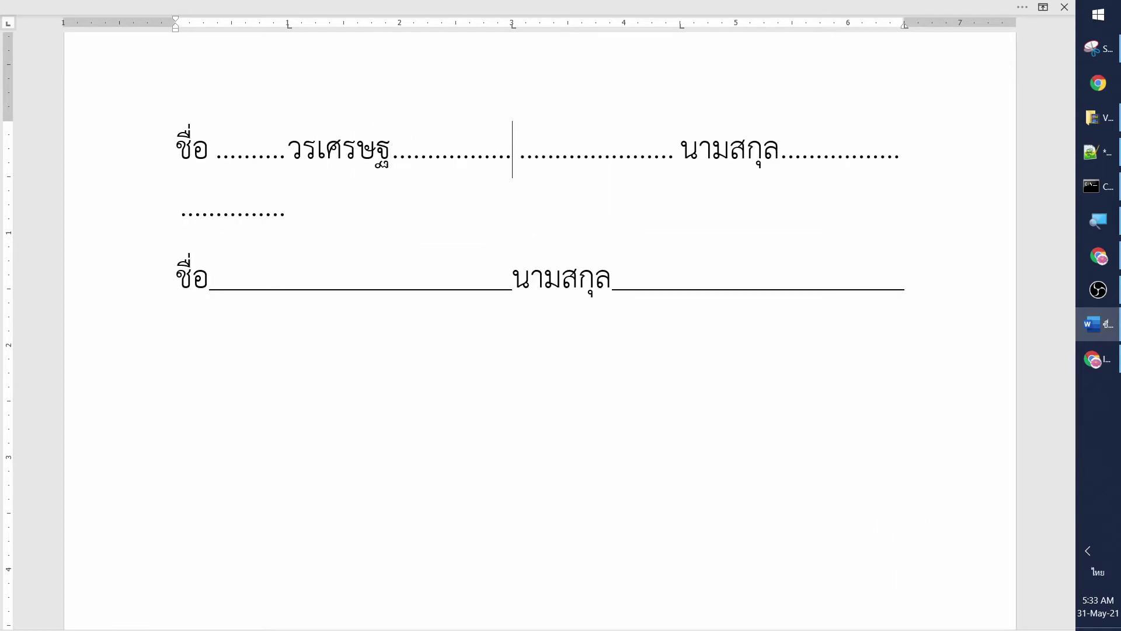
key("BackSpace")
key("Right")
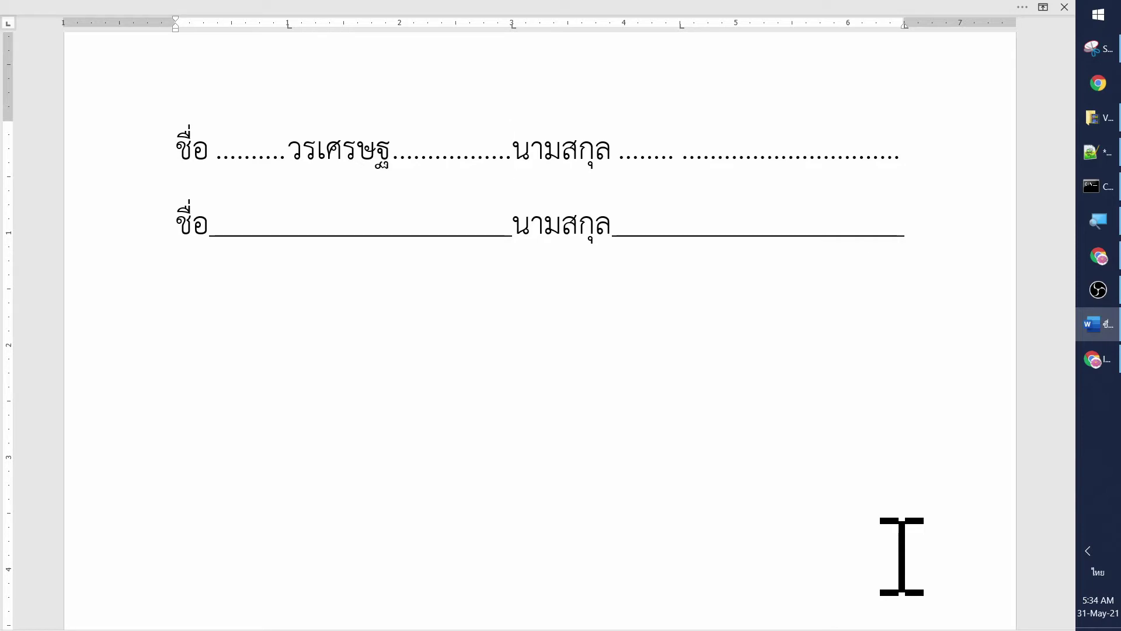
key("ctrl+Right")
key("ctrl+Right")
type("ส")
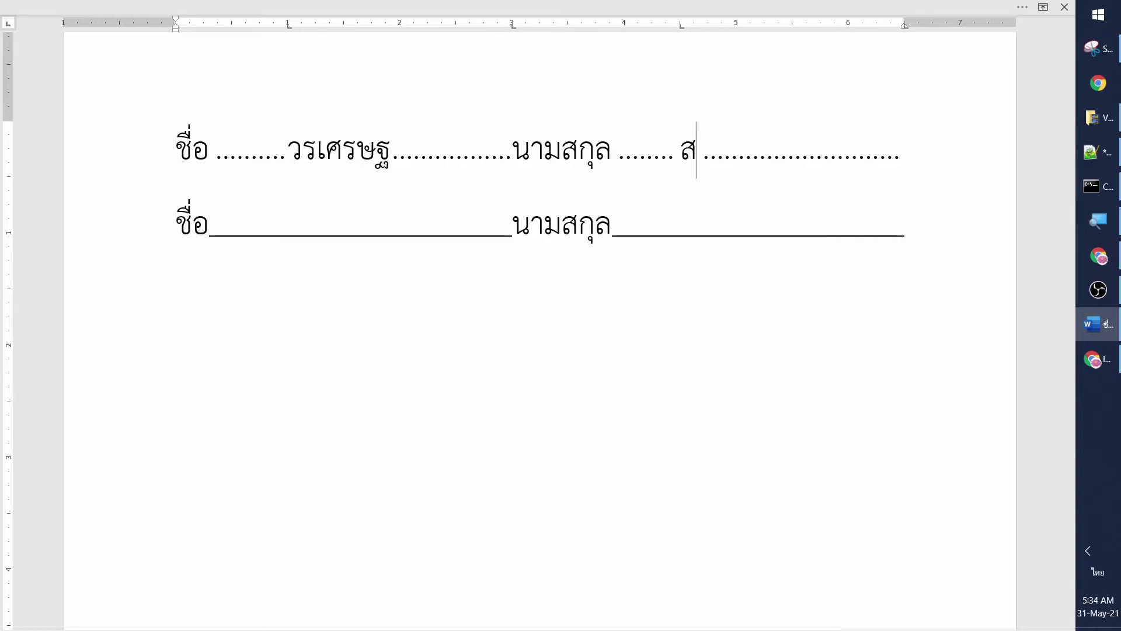
type("ุวรรณิก")
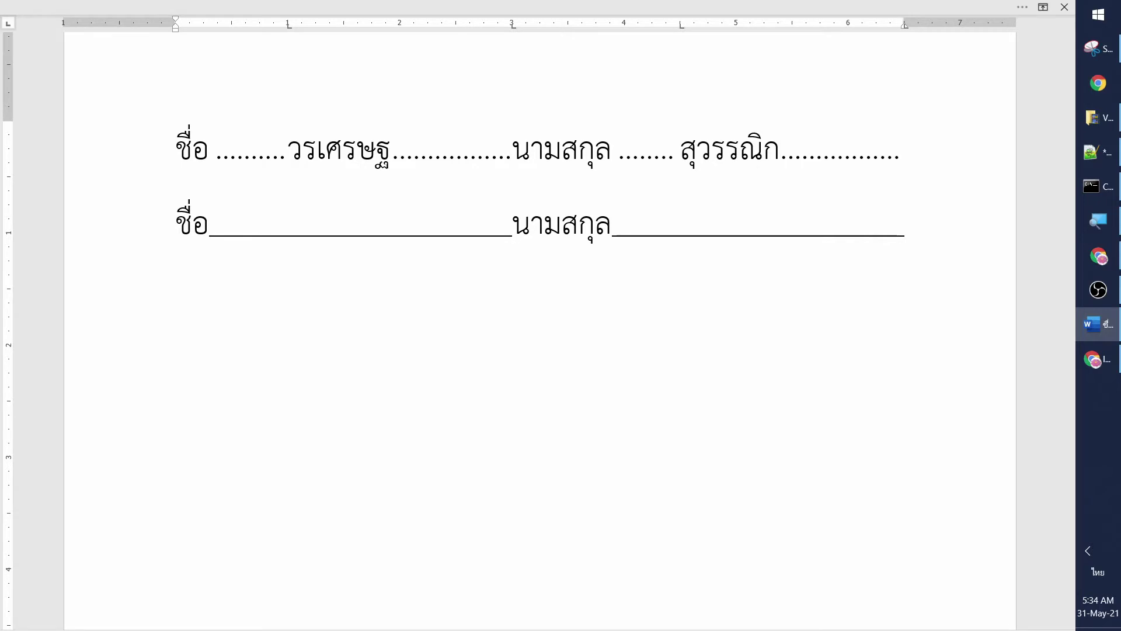
key("Down")
key("Home")
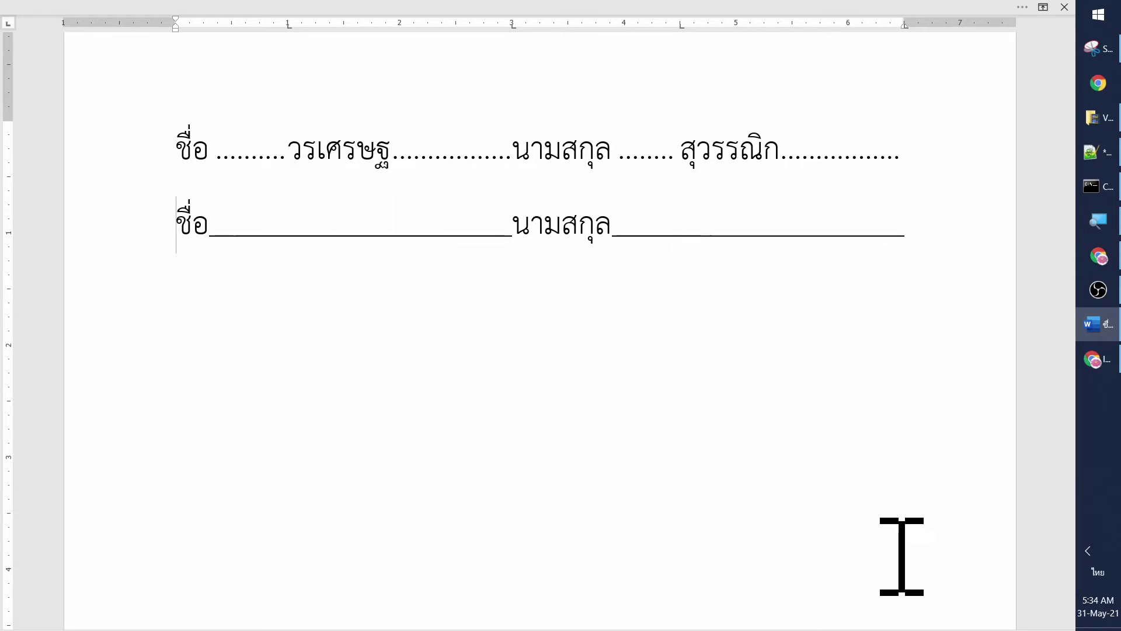
key("Right")
key("Right")
key("Right")
key("Right")
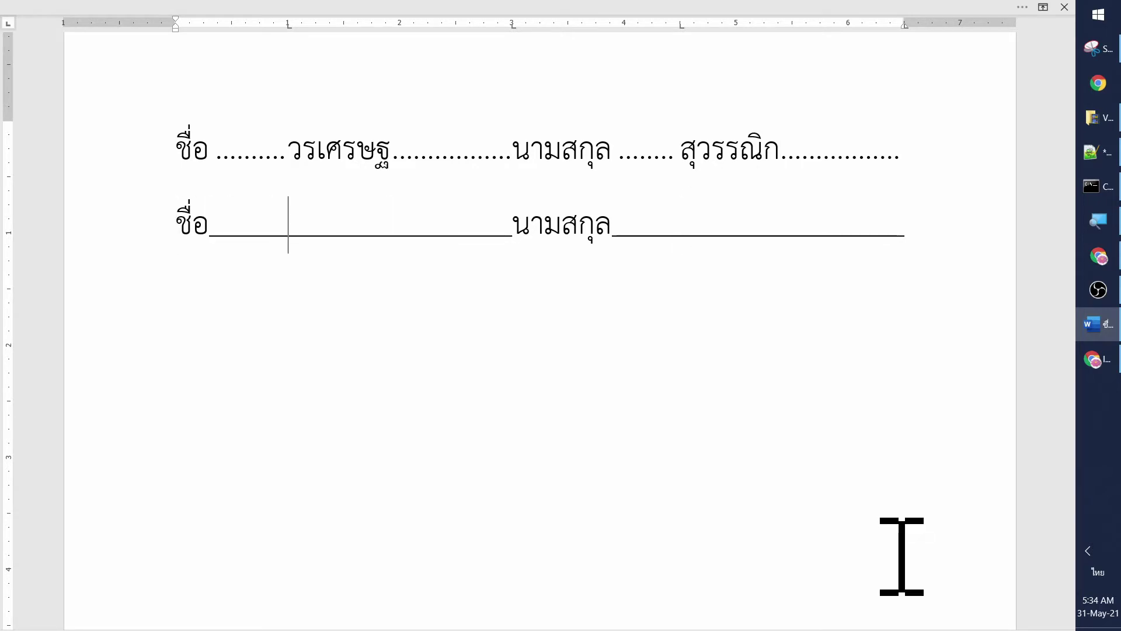
type("วรเศรษฐ")
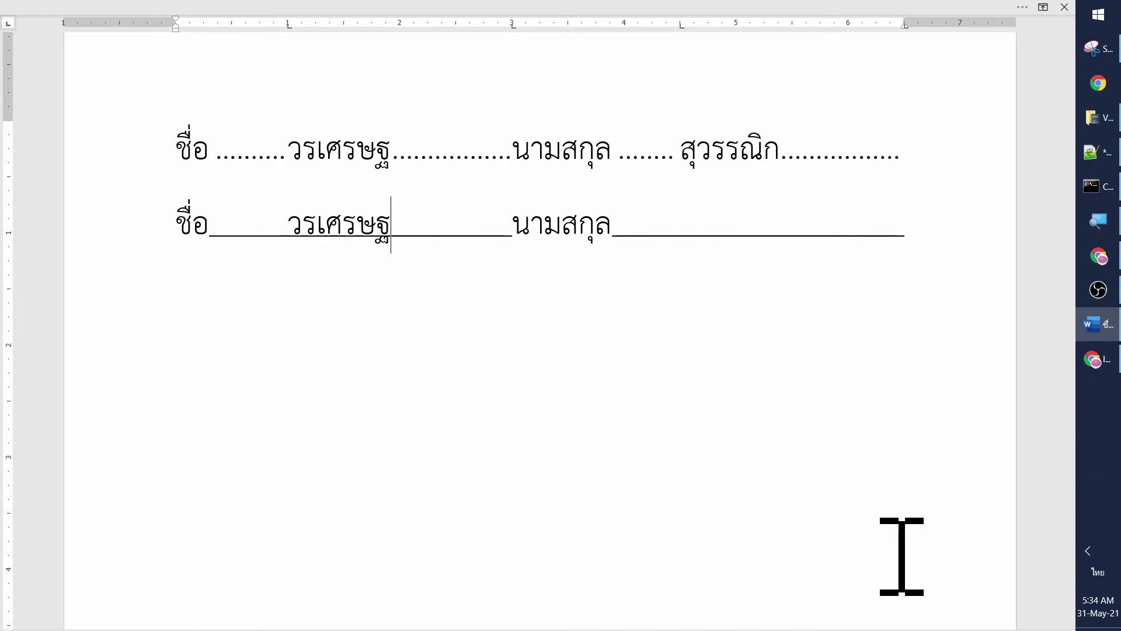
key("Right")
key("Right")
key("Right")
key("Right")
key("Right")
key("Right")
type("สุวรรณิก")
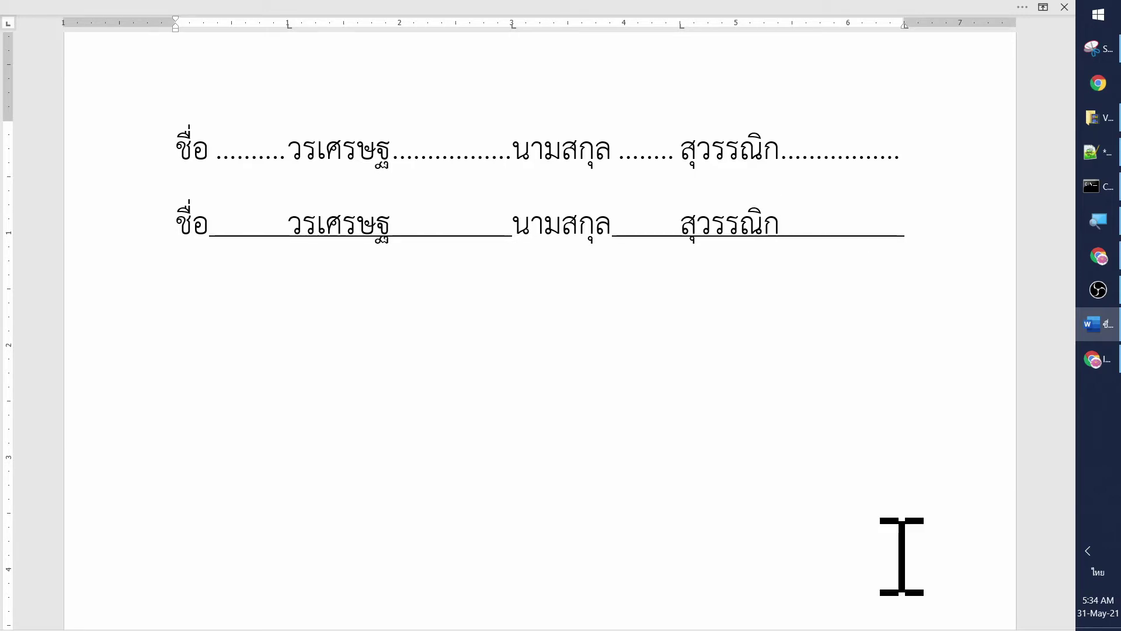
key("ctrl+a")
key("Delete")
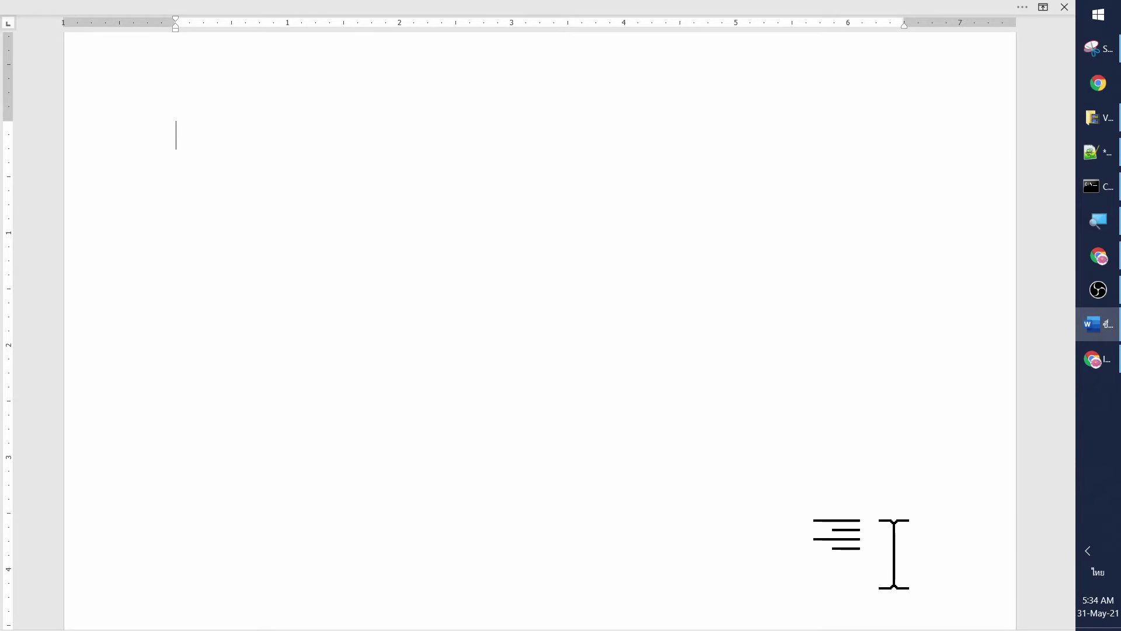
Keep the full ribbon always visible, then turn Ruler off and back on from View.
left_click(1043, 7)
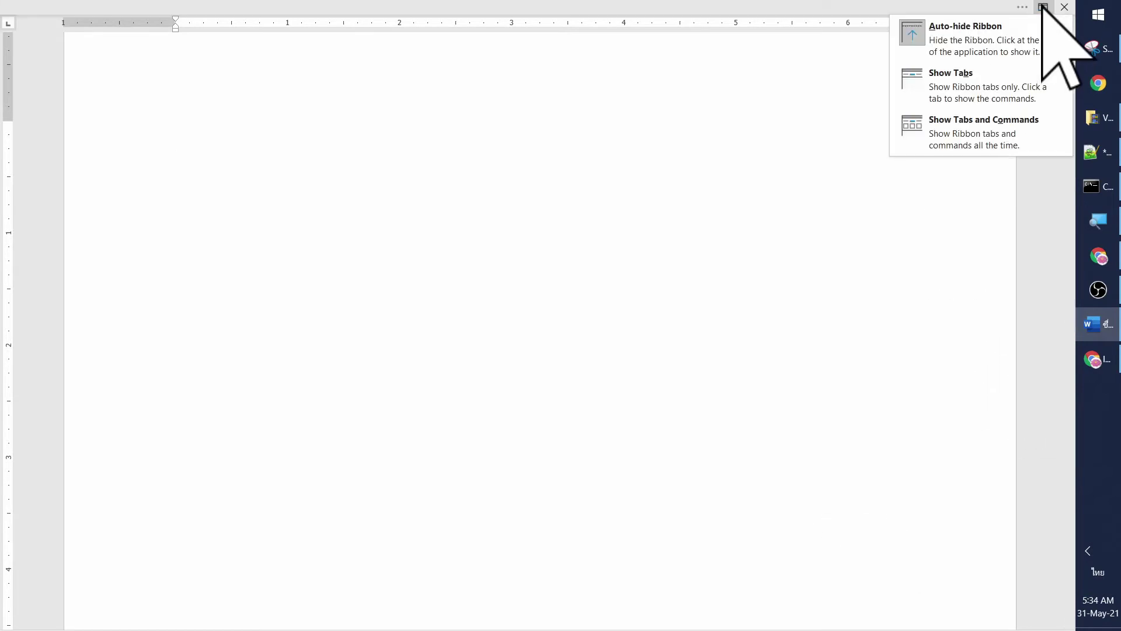
left_click(982, 129)
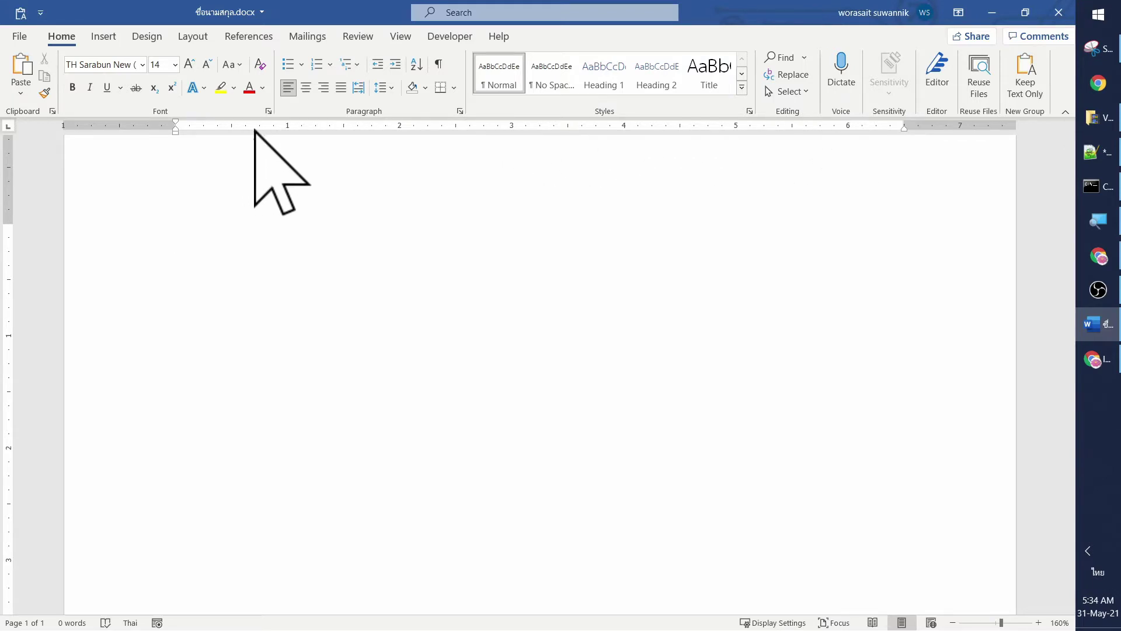
left_click(400, 38)
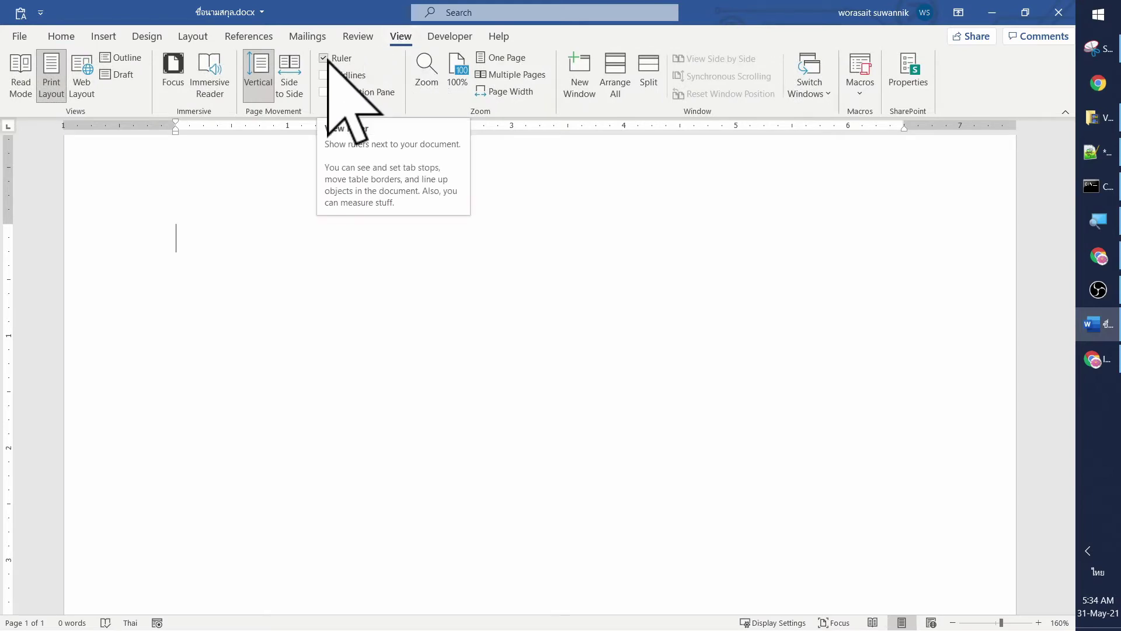
key("ctrl+1")
left_click(302, 57)
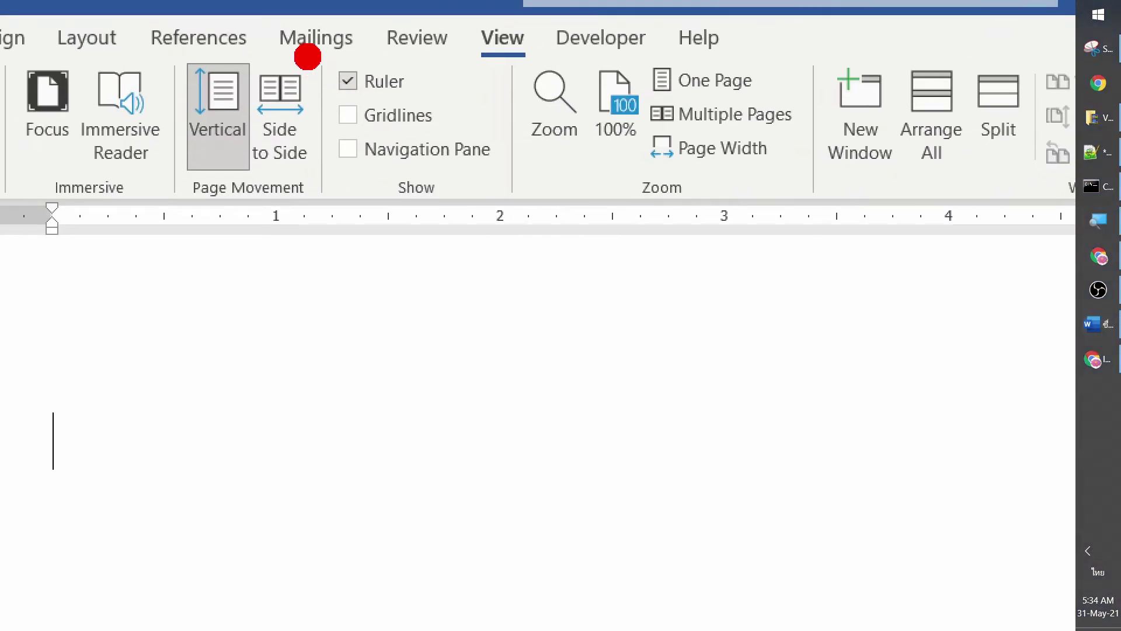
left_click_drag(302, 44, 324, 75)
left_click_drag(318, 117, 455, 99)
left_click_drag(445, 20, 560, 89)
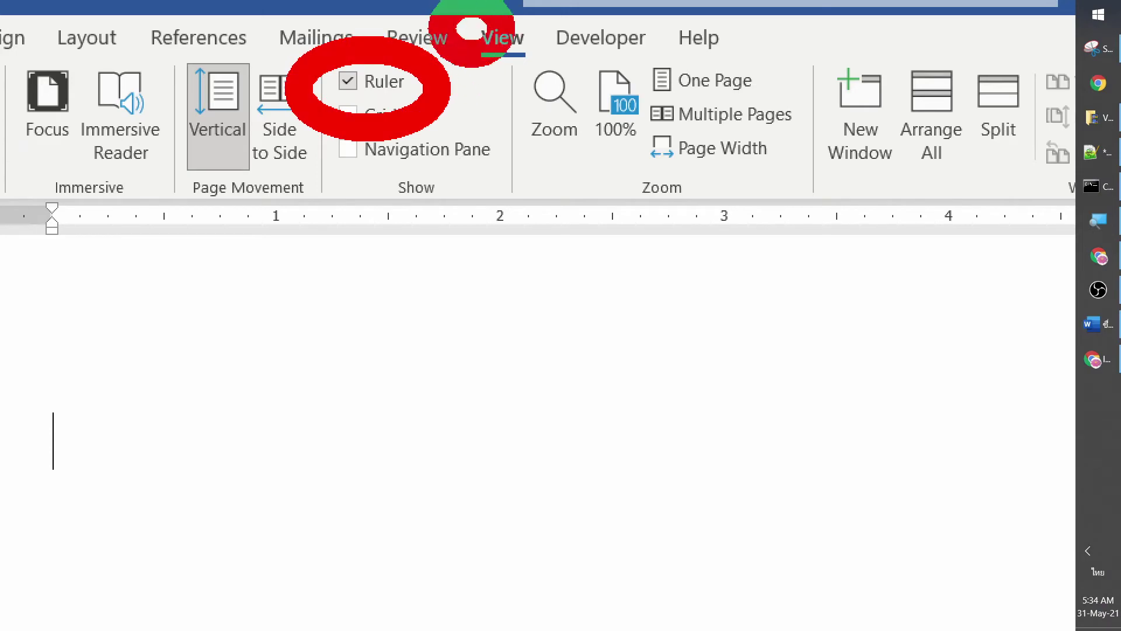
key("Escape")
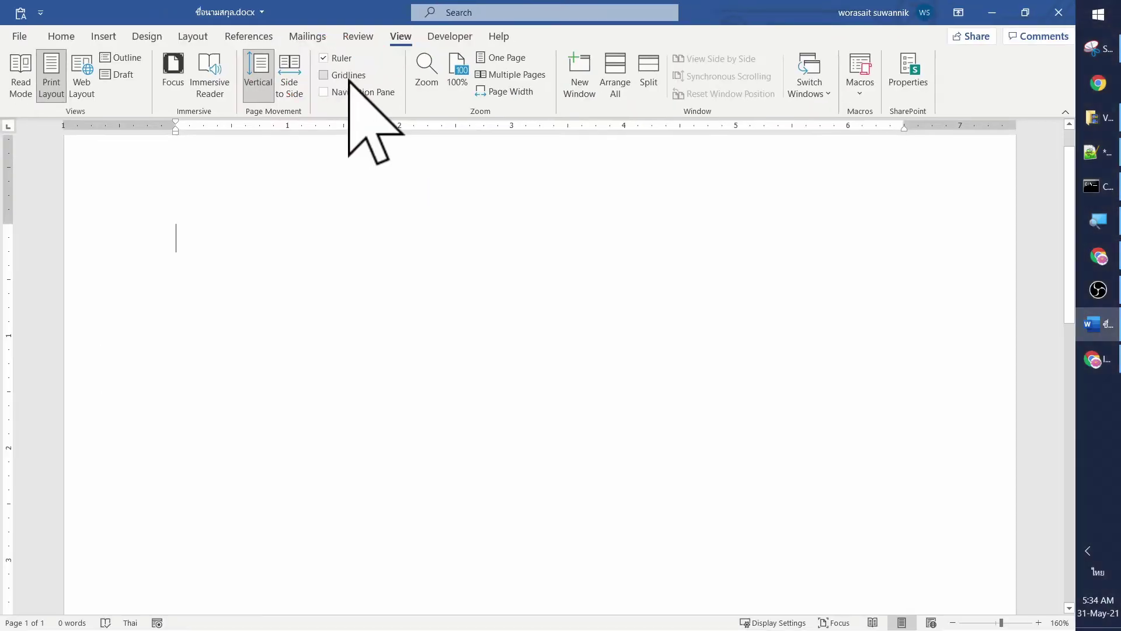
left_click(330, 62)
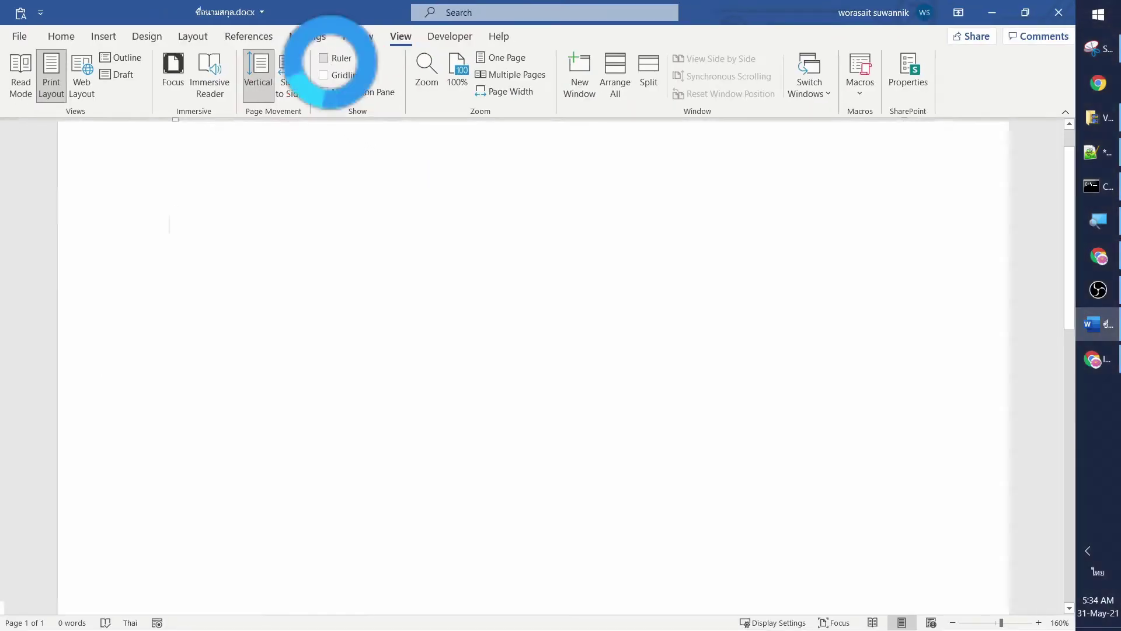
left_click(327, 59)
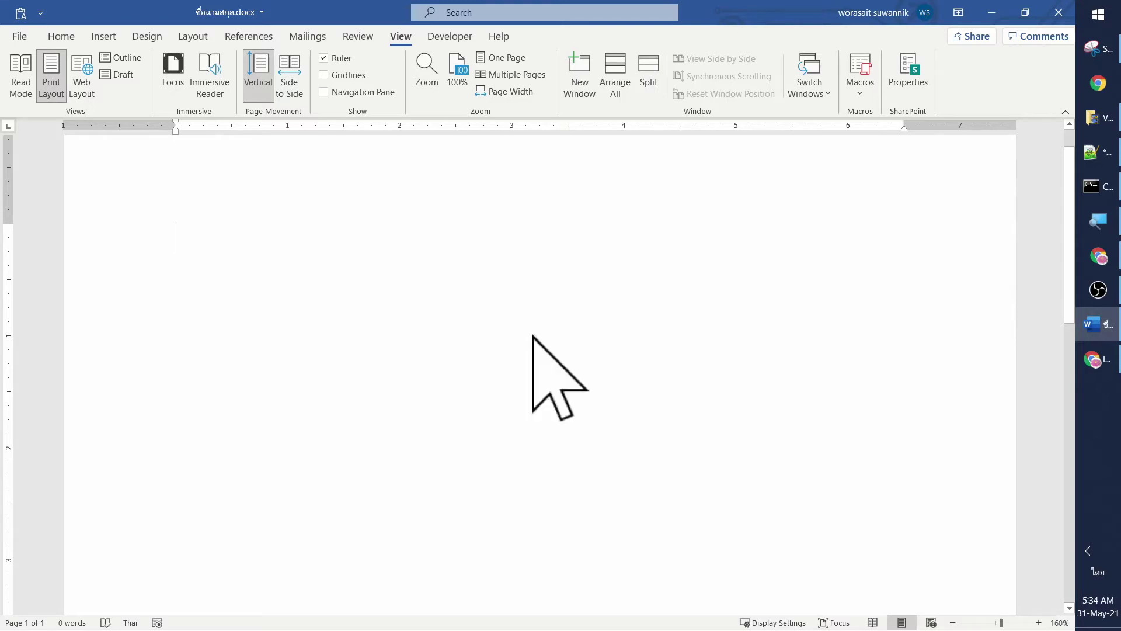
Type ชื่อ and นามสกุล separated by tabs, underlining the tab gap after each label.
key("grave")
type("=")
key("BackSpace")
key("grave")
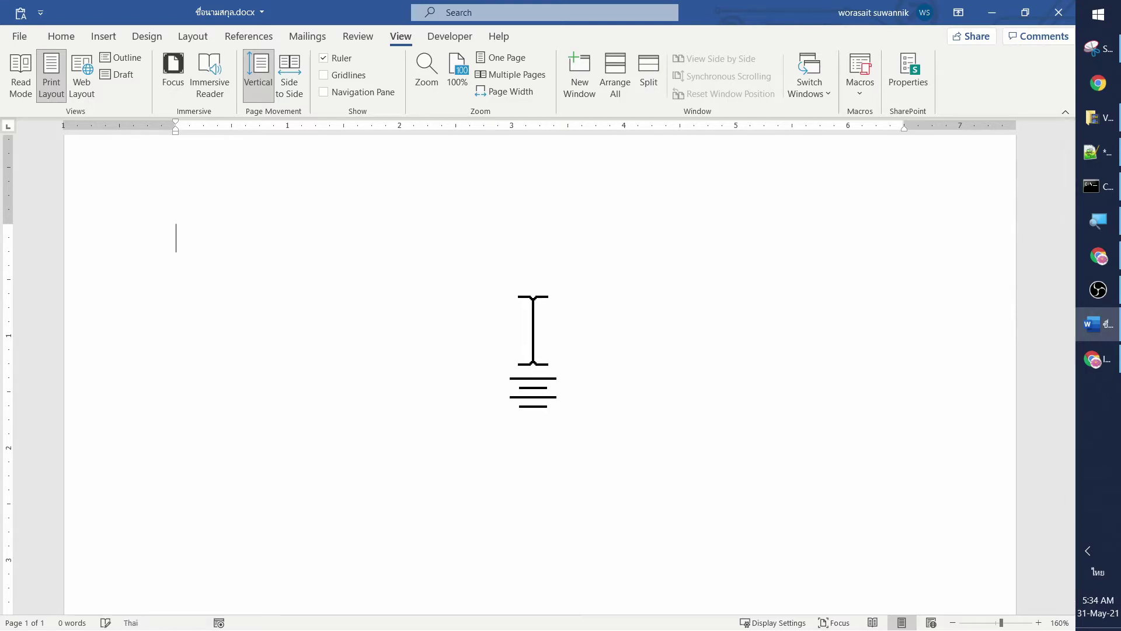
type("ชื่อ\t")
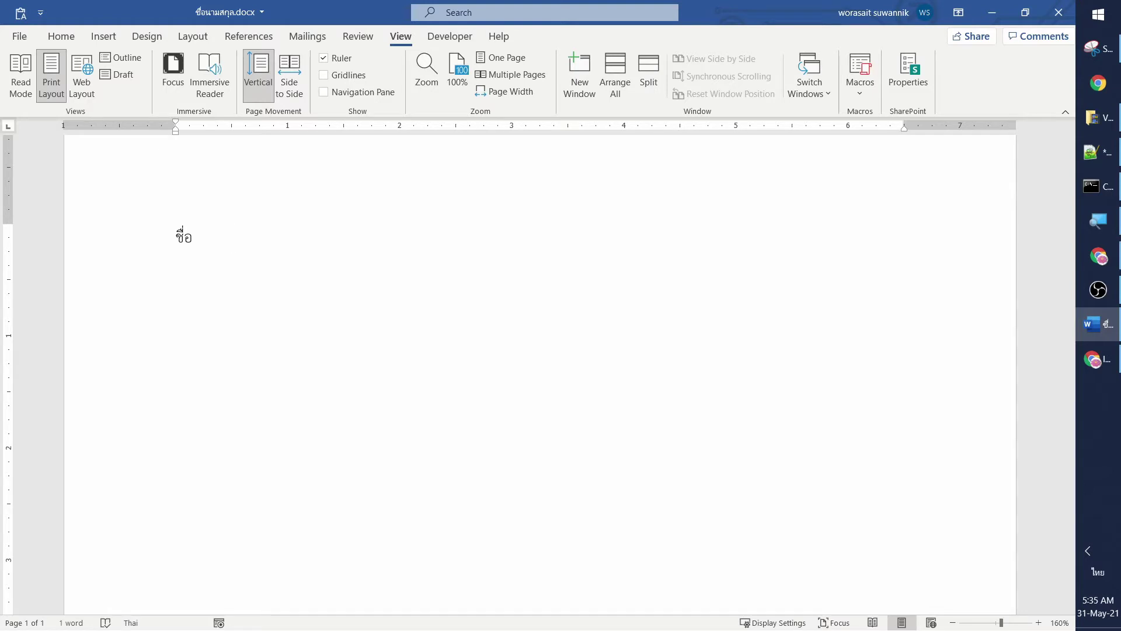
type("นามสกุล")
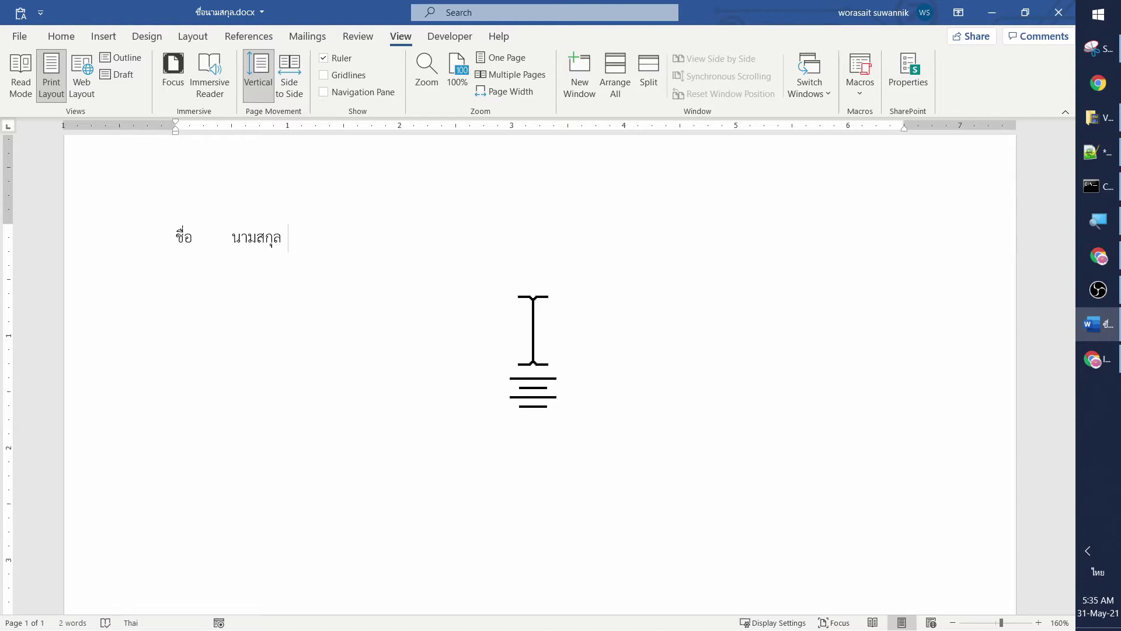
key("shift+Right")
key("Delete")
key("shift+Right")
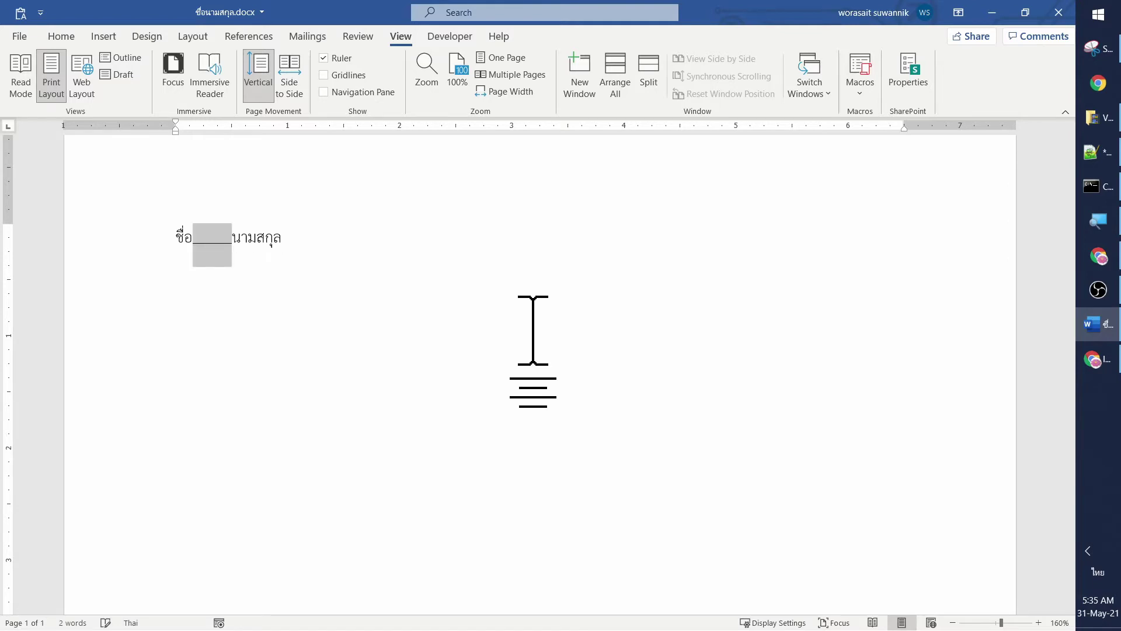
left_click(390, 231)
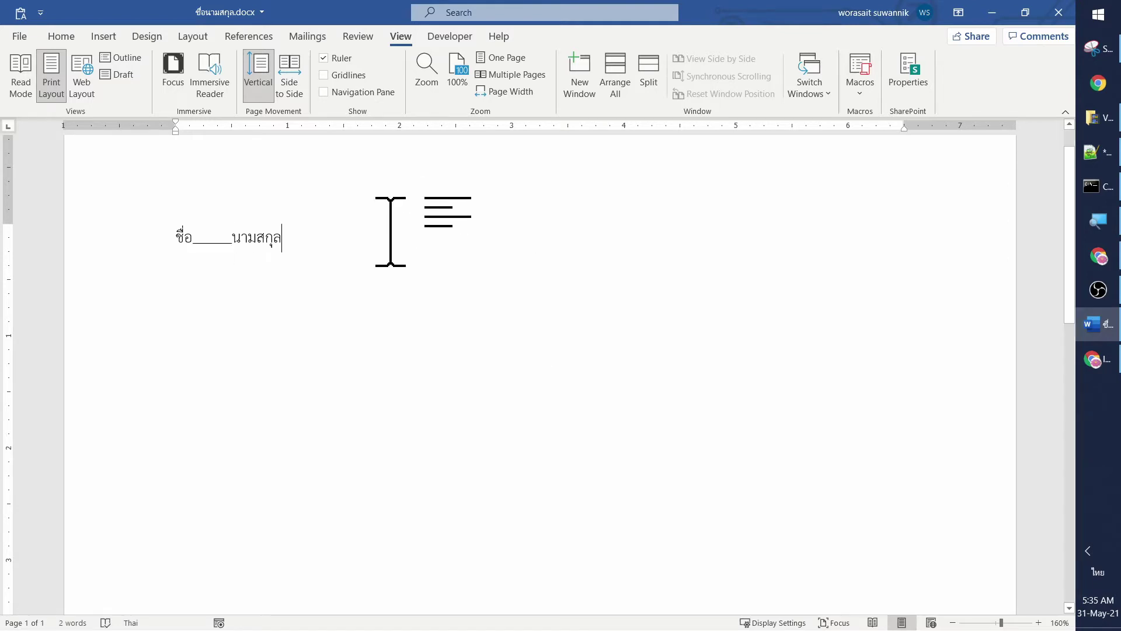
key("shift+Right")
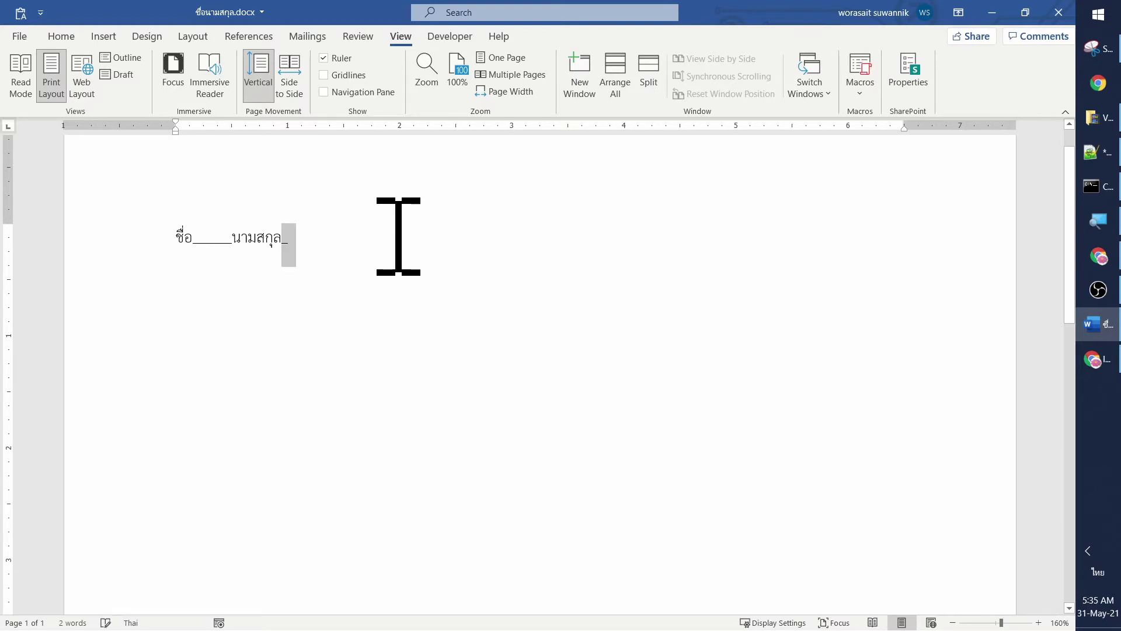
left_click(398, 236)
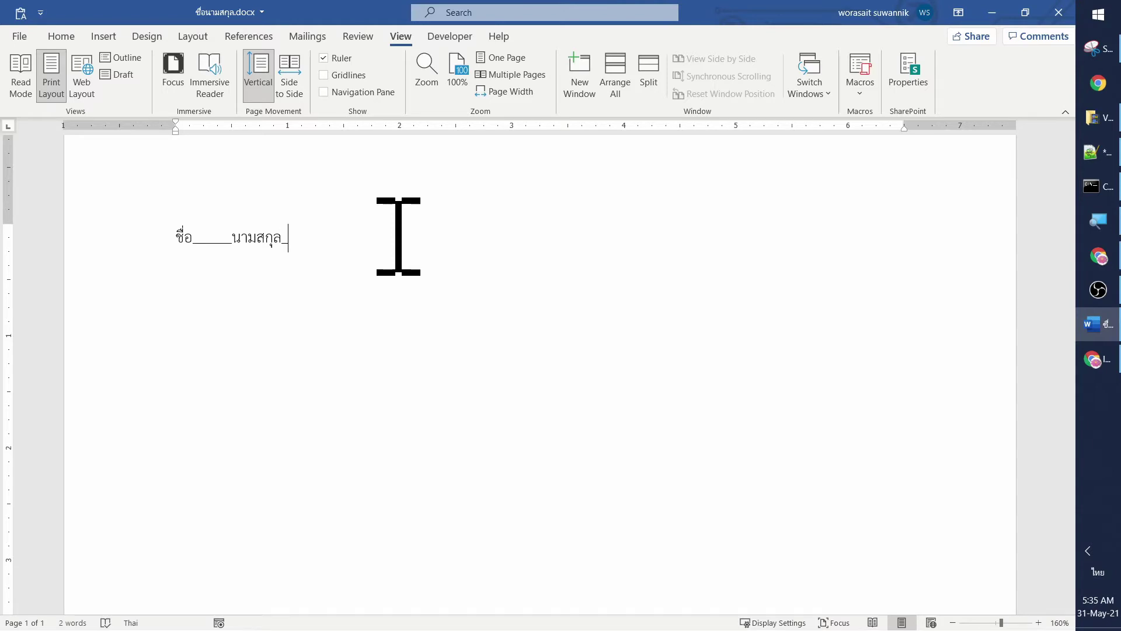
key("ctrl+a")
Set the ชื่อ / นามสกุล line to 28-point font size.
left_click(61, 36)
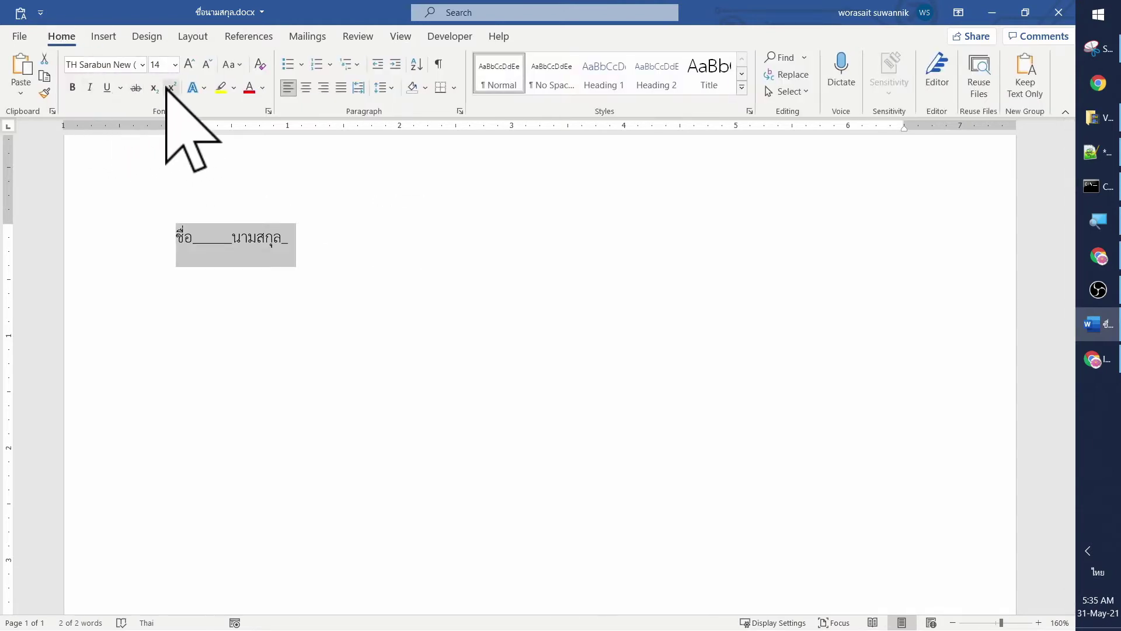
left_click(174, 64)
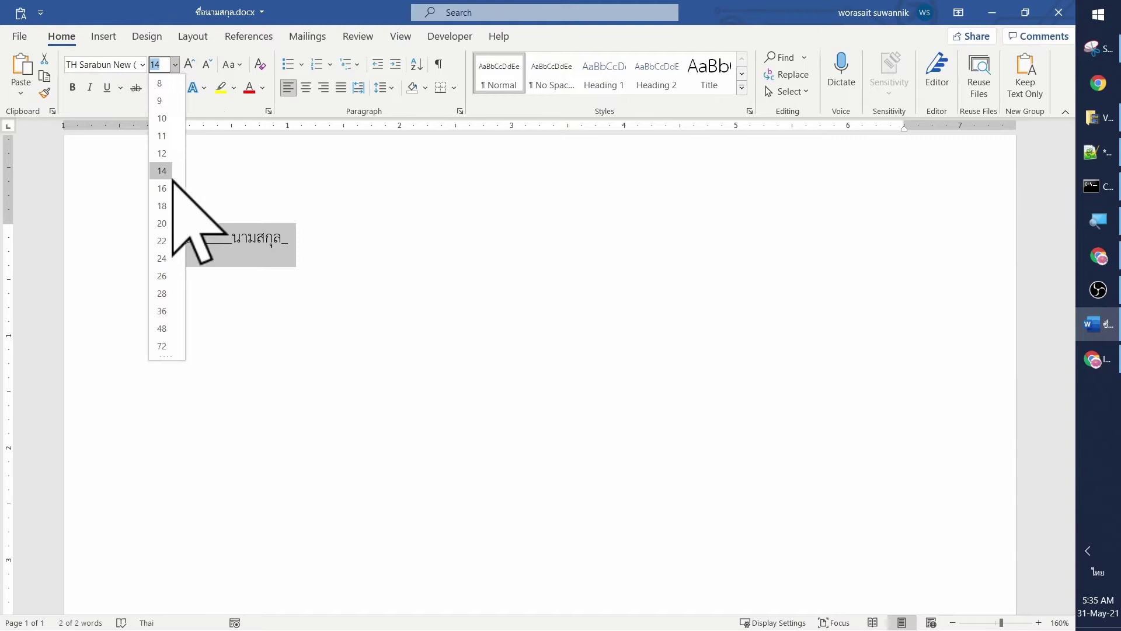
left_click(177, 293)
Try a 3-inch tab stop before นามสกุล, then revert to the short underlined gaps.
left_click(299, 274)
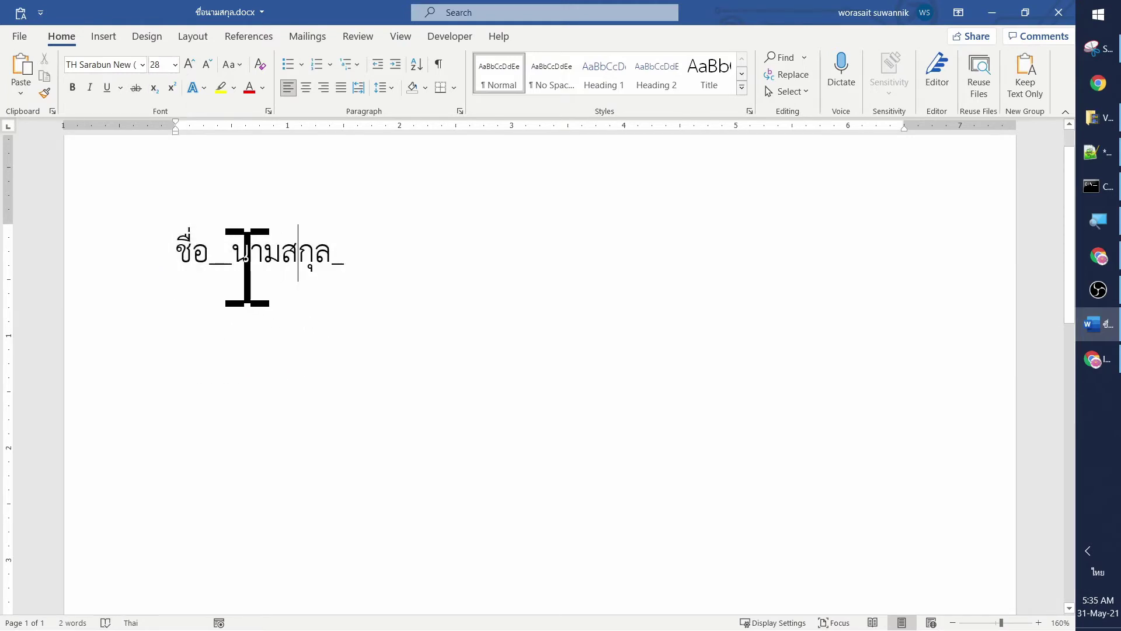
left_click(232, 262)
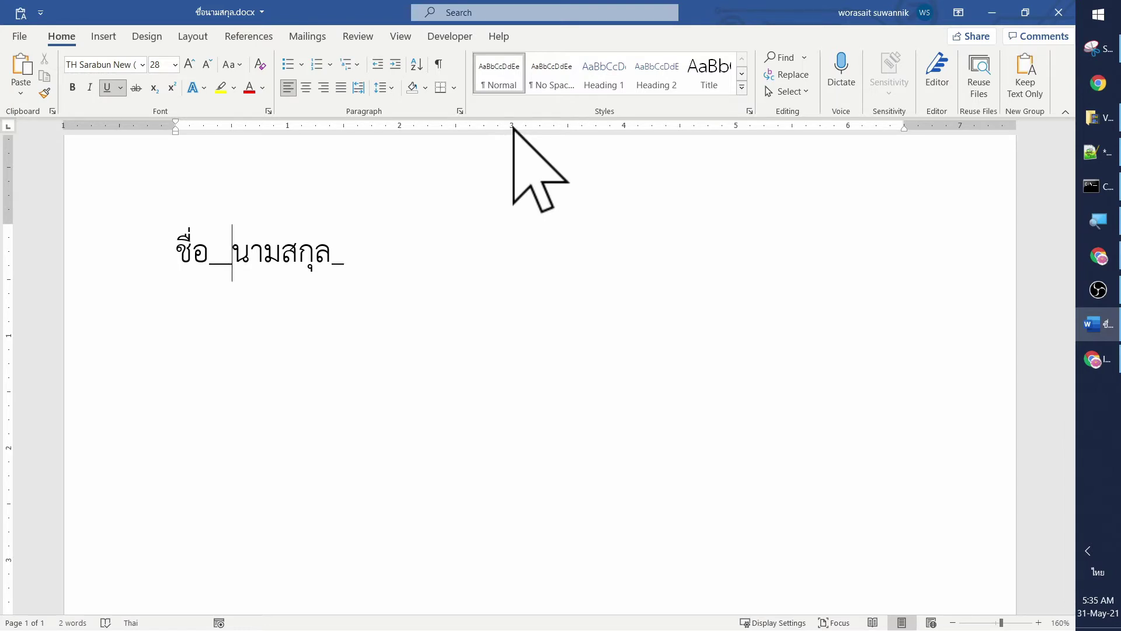
left_click(513, 127)
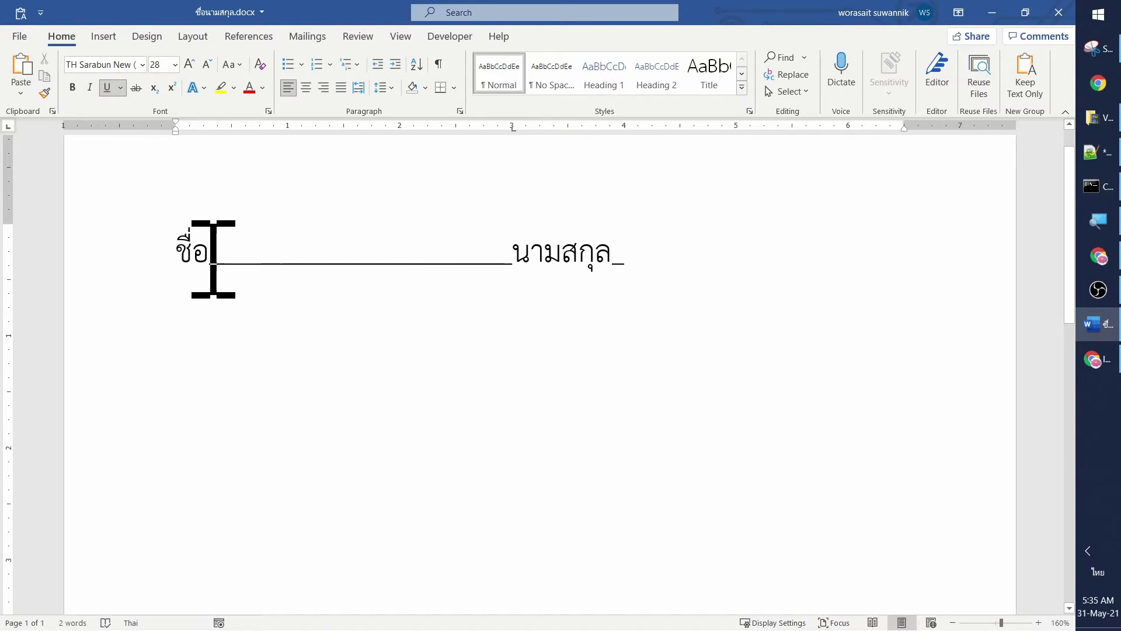
left_click_drag(213, 259, 479, 257)
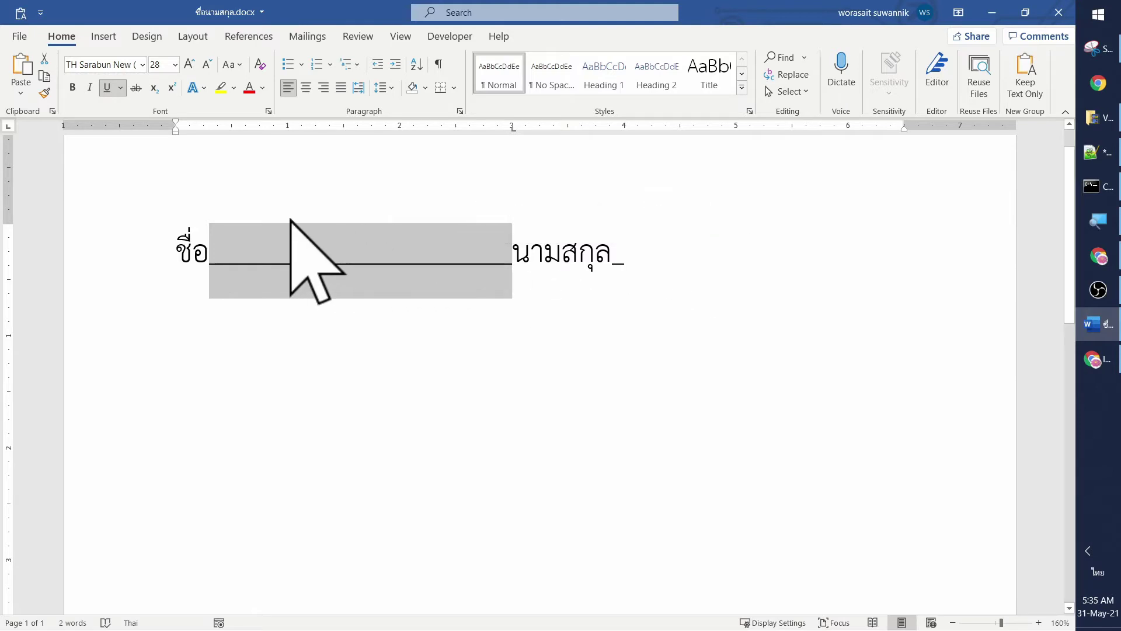
key("Tab")
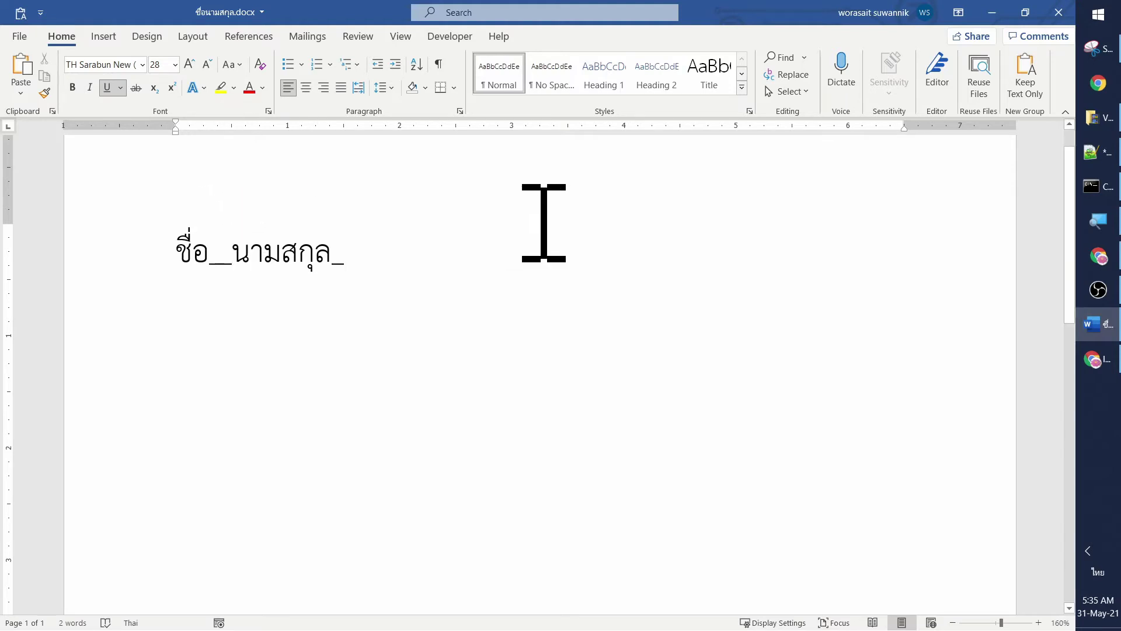
key("Tab")
key("Tab")
key("Tab")
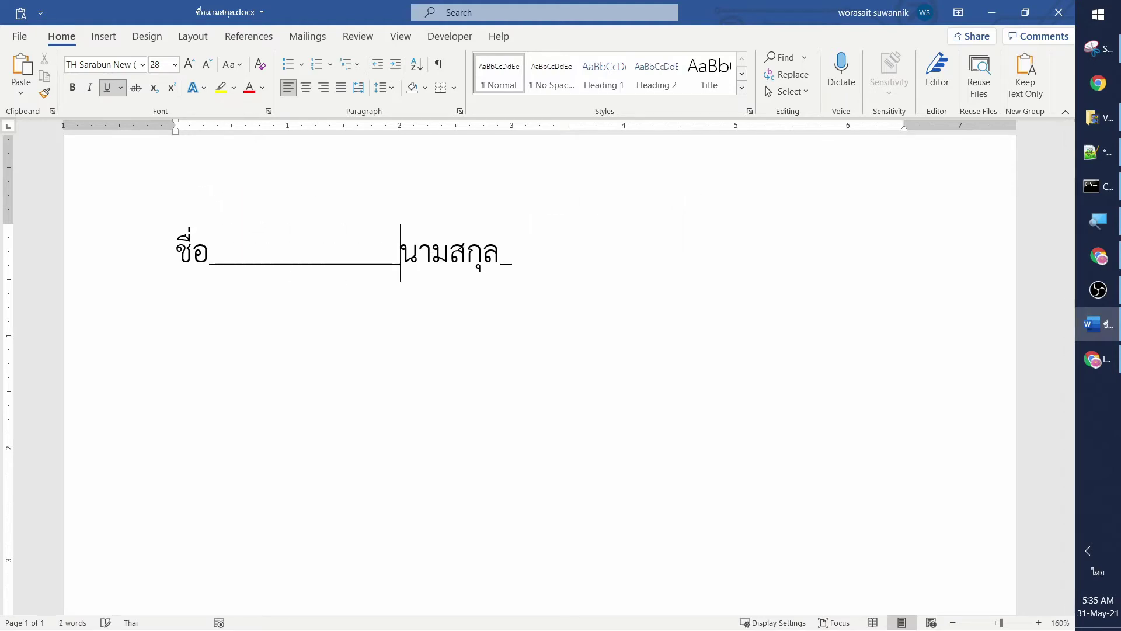
key("BackSpace")
key("BackSpace")
key("BackSpace")
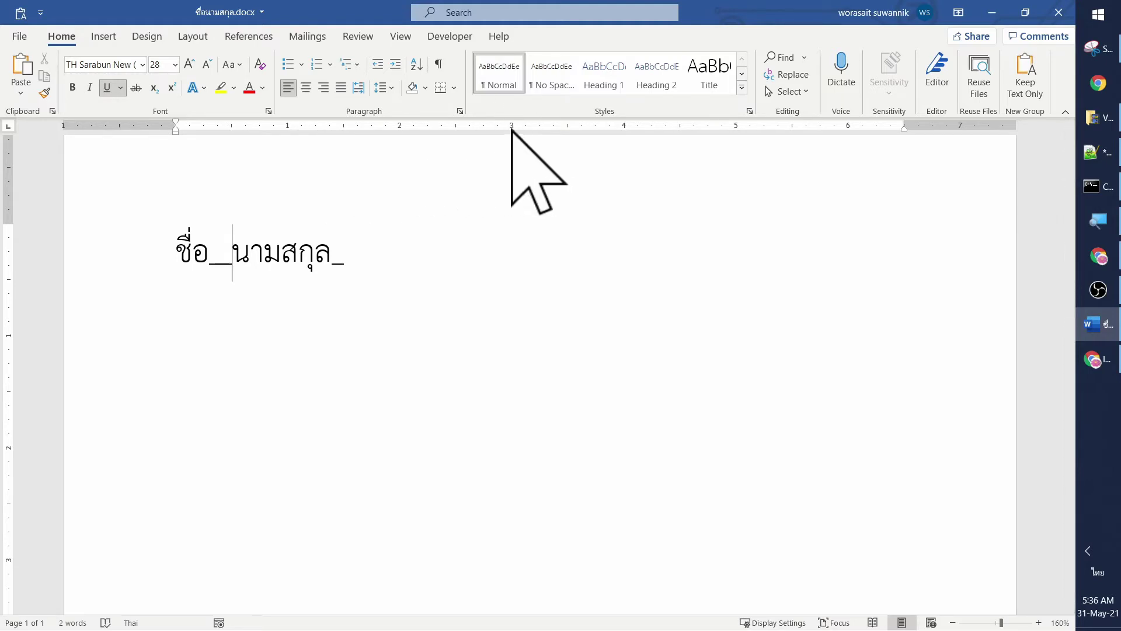
Add a 3-inch tab stop so the underline after ชื่อ stretches to 3 inches.
left_click(511, 127)
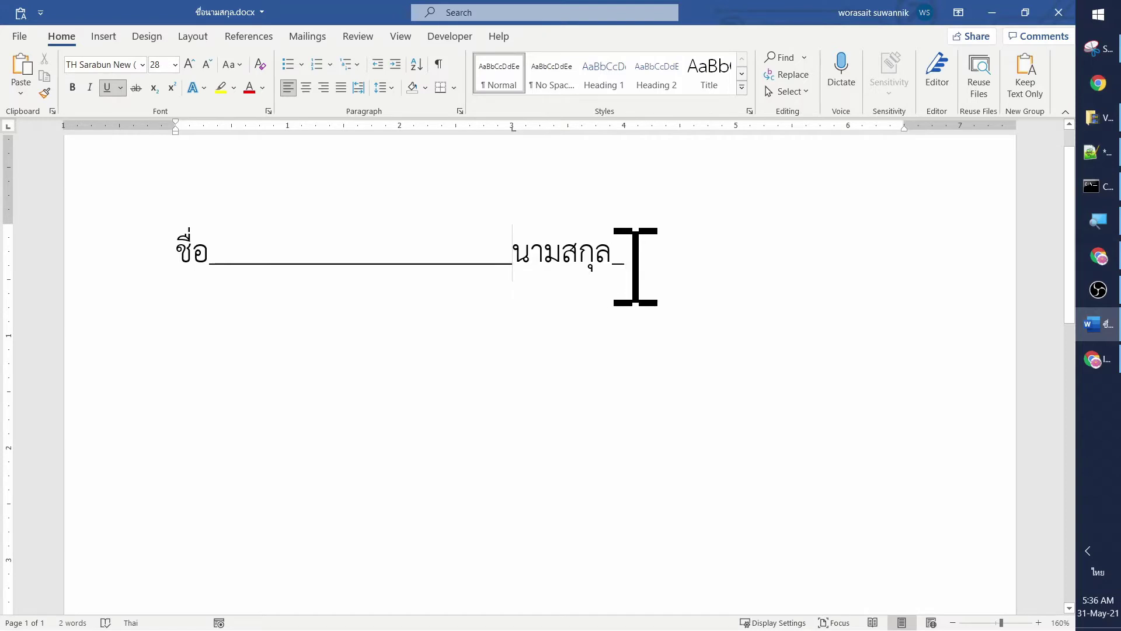
left_click(649, 263)
key("shift+Left")
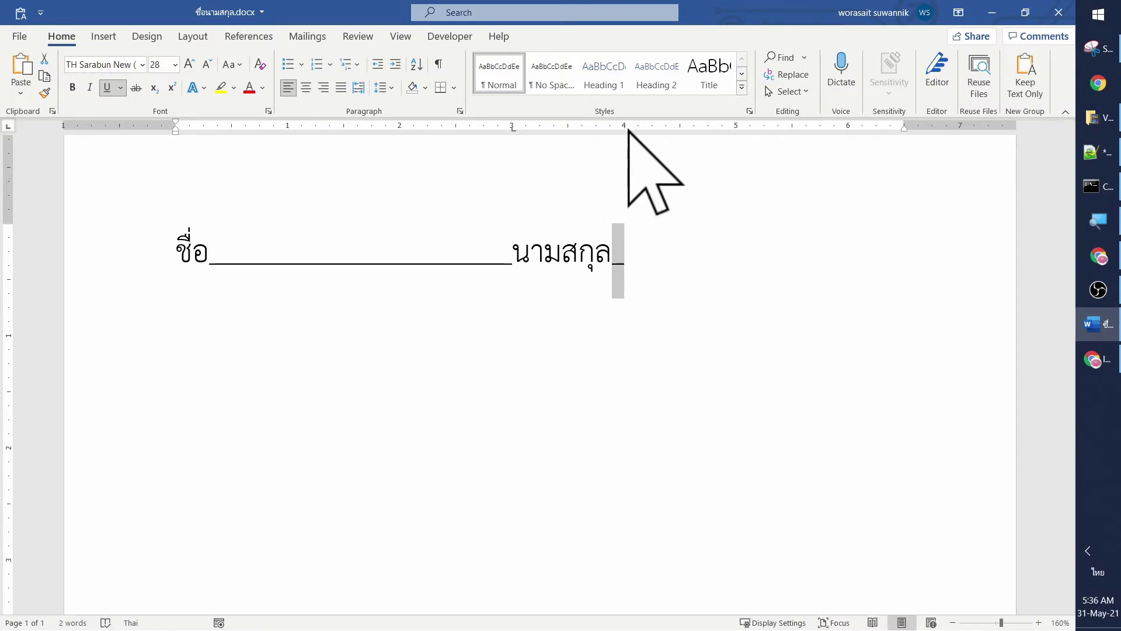
left_click(654, 250)
type("____")
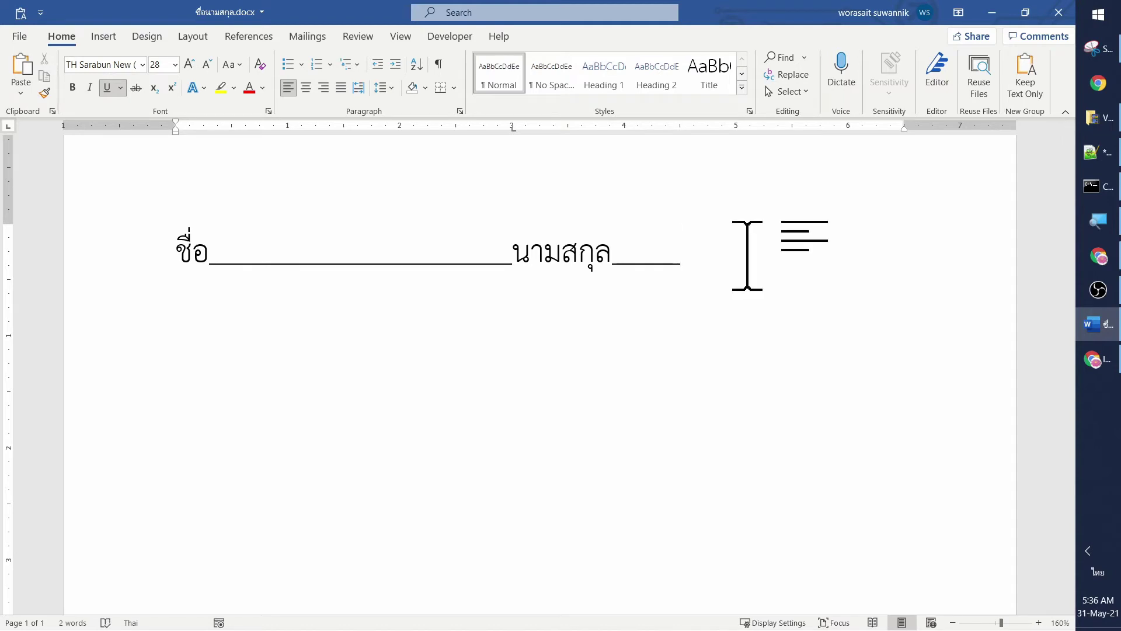
key("BackSpace")
key("BackSpace")
key("BackSpace")
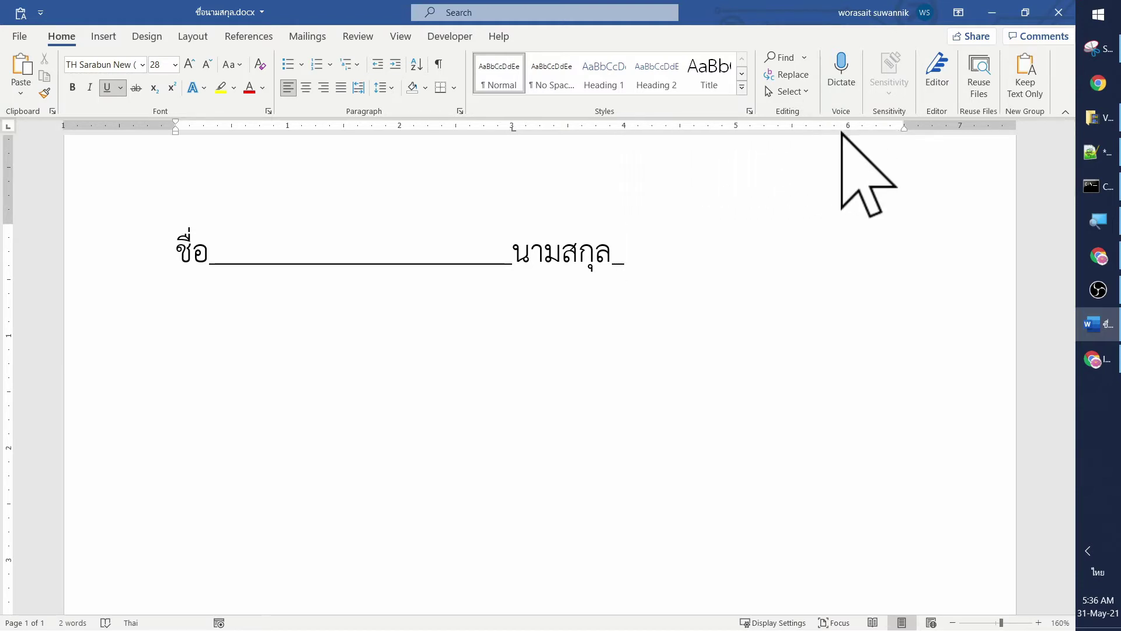
Add a tab stop near the right margin and check the underlined gaps with arrow keys.
left_click_drag(870, 125, 905, 134)
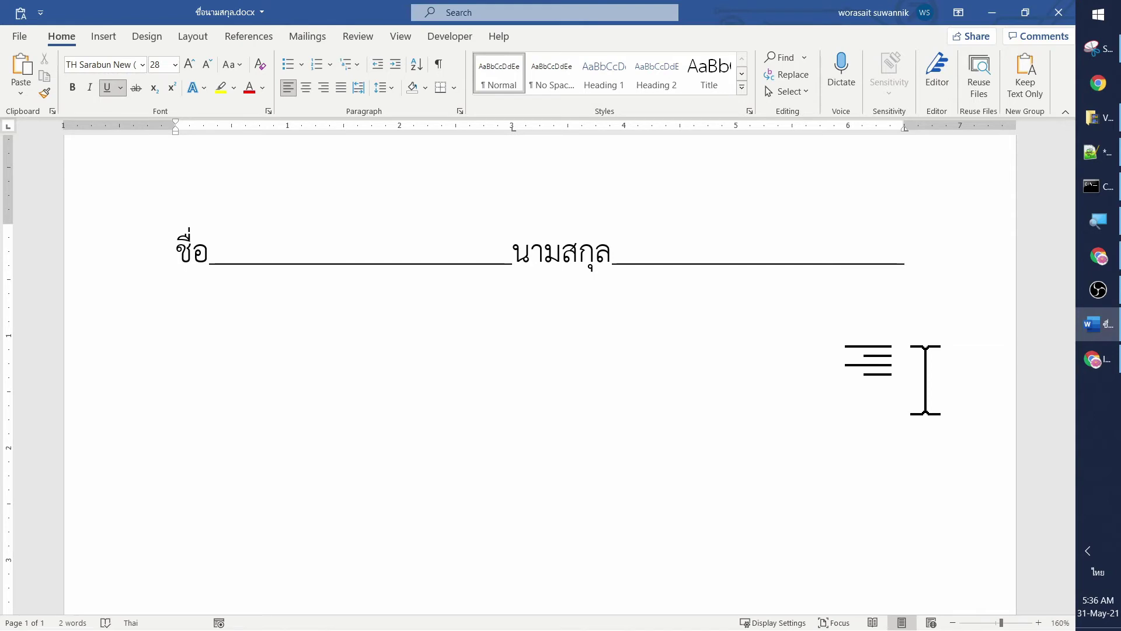
key("Home")
key("Right")
key("Right")
key("ctrl+Right")
key("ctrl+Left")
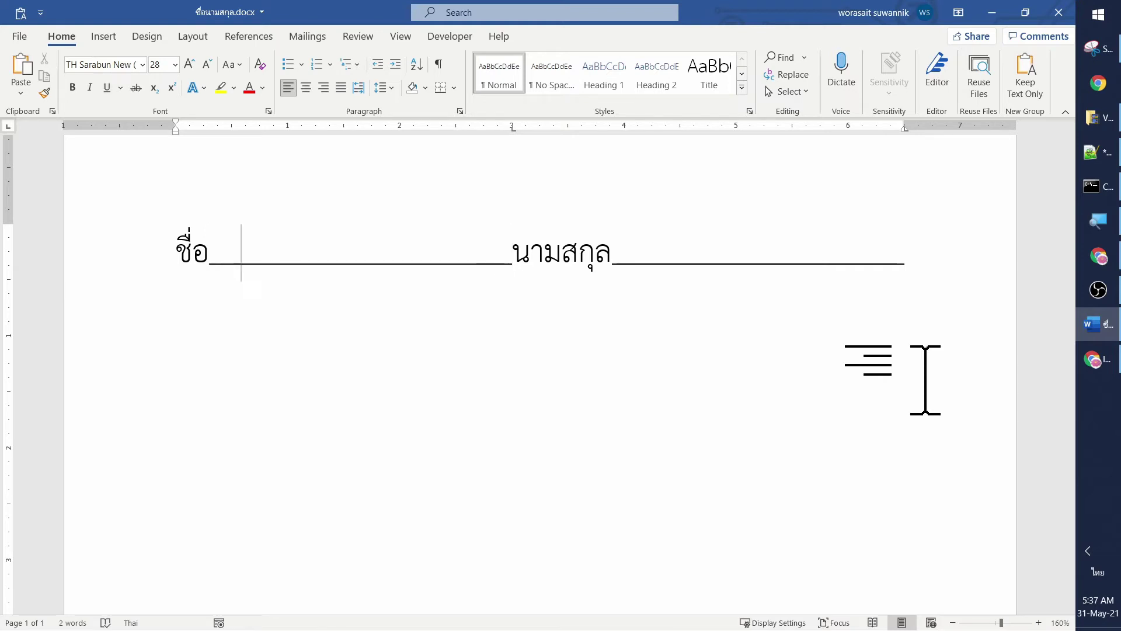
key("ctrl+Right")
key("ctrl+Left")
key("ctrl+Right")
key("ctrl+Left")
key("ctrl+Right")
key("ctrl+Left")
key("ctrl+Right")
key("ctrl+Left")
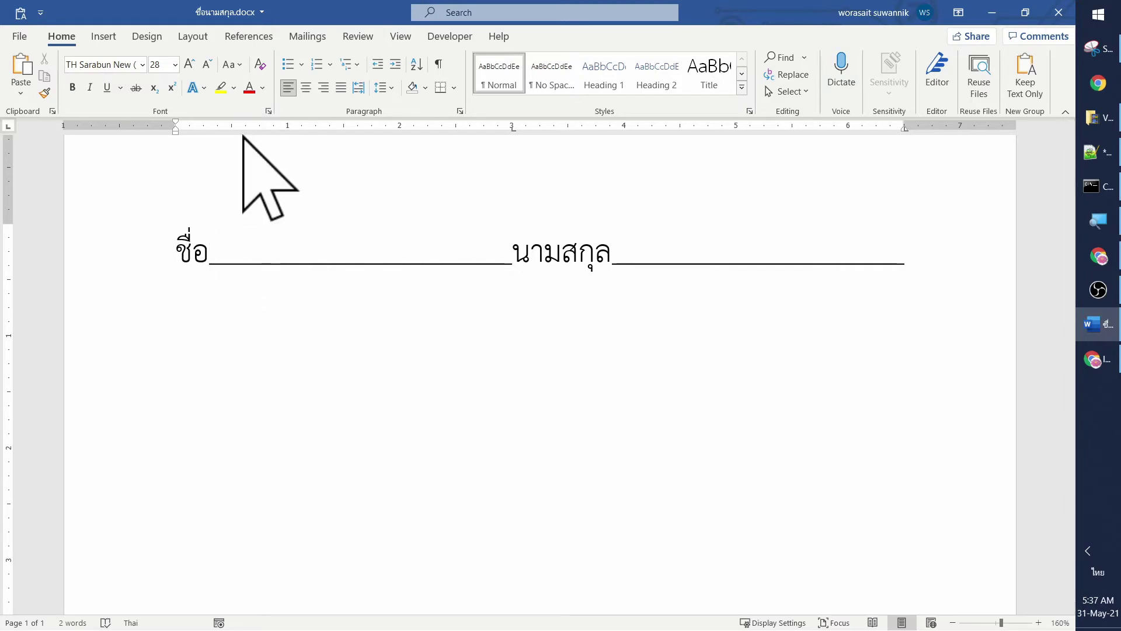
Adjust the name-gap tab stop and push นามสกุล out to 3 inches.
left_click_drag(288, 128, 288, 131)
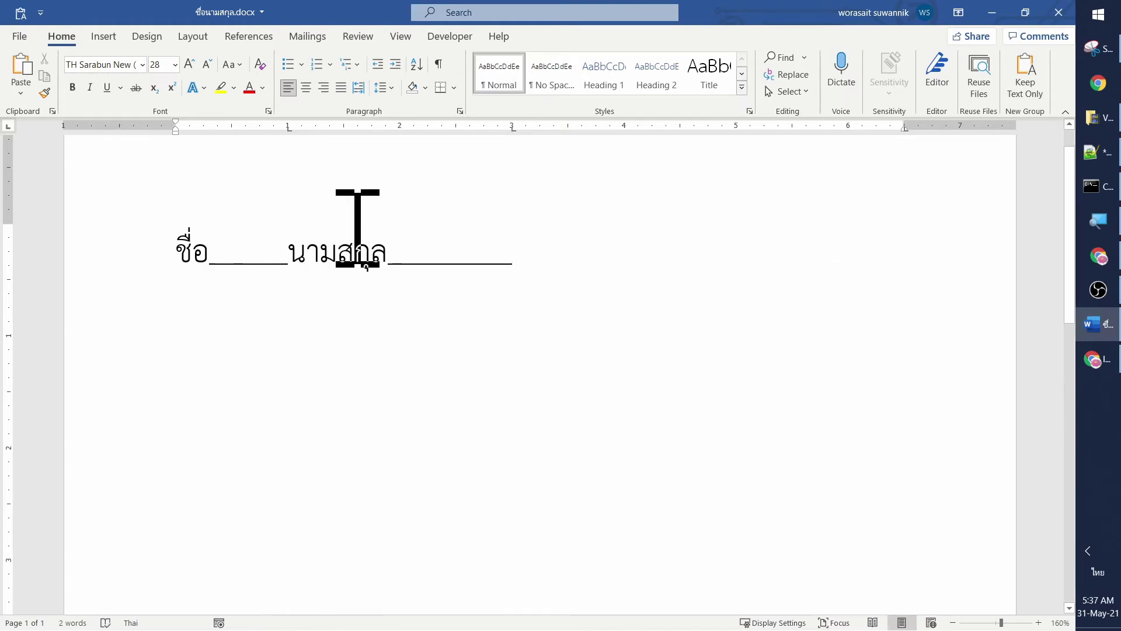
key("Right")
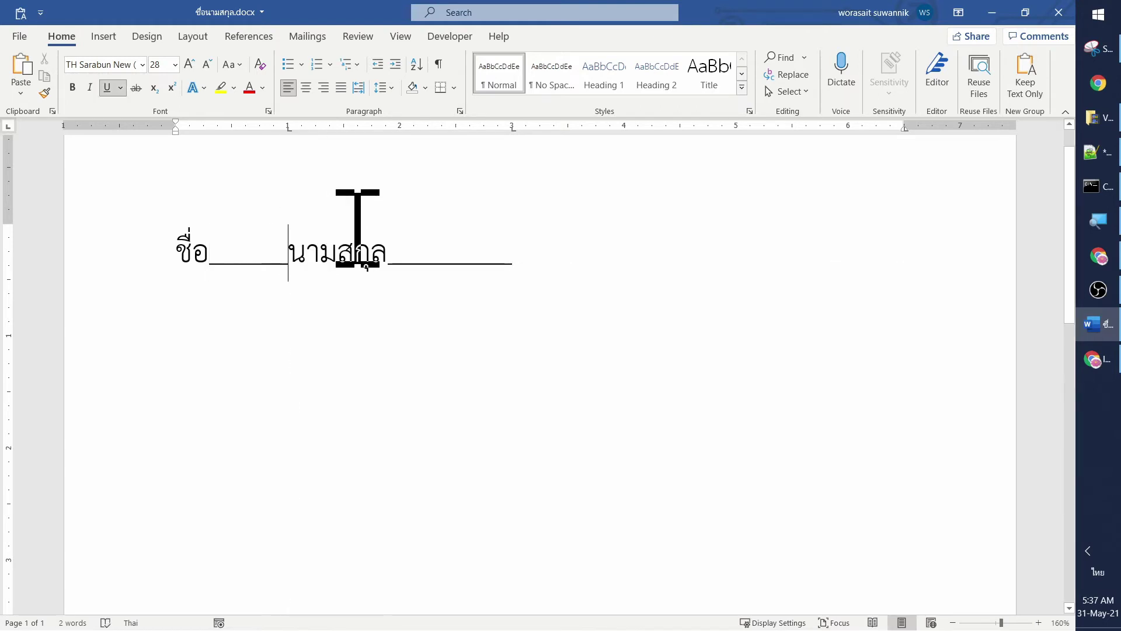
key("Tab")
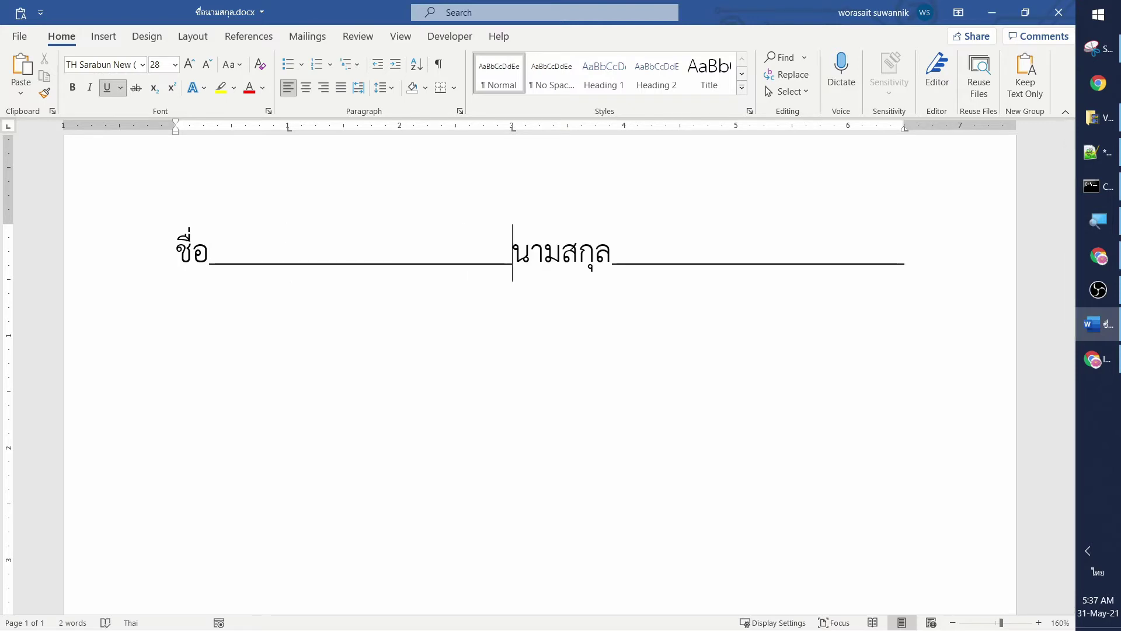
Type the first name วรเศรษฐ in Thai on the blank after ชื่อ.
left_click(259, 248)
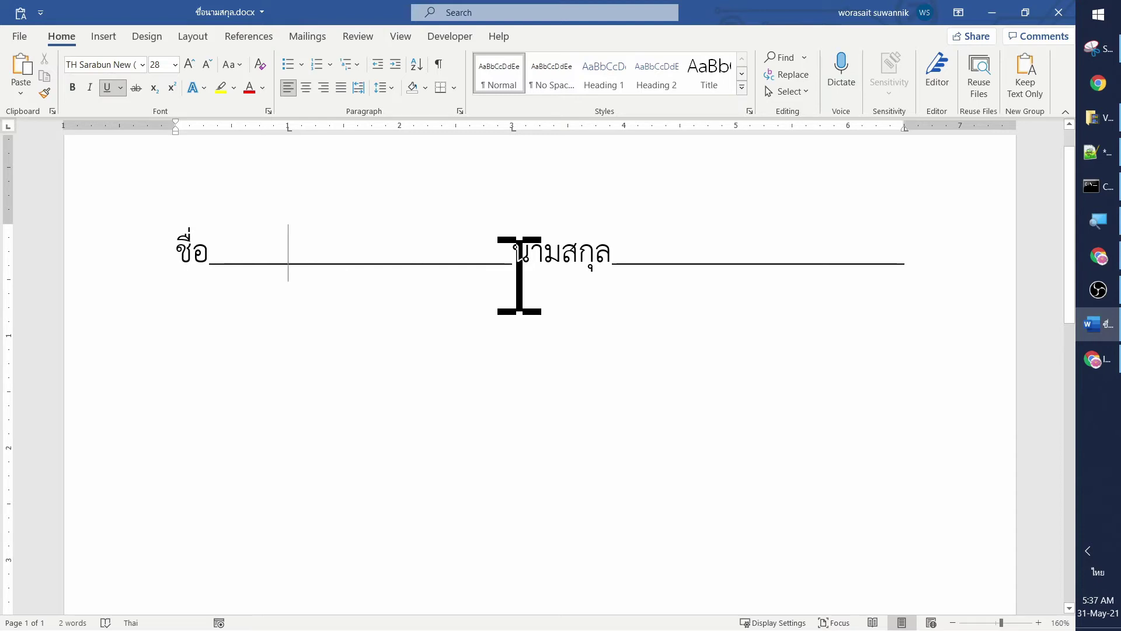
type(";ig")
key("BackSpace")
key("BackSpace")
key("BackSpace")
key("alt+shift")
type("วรเ")
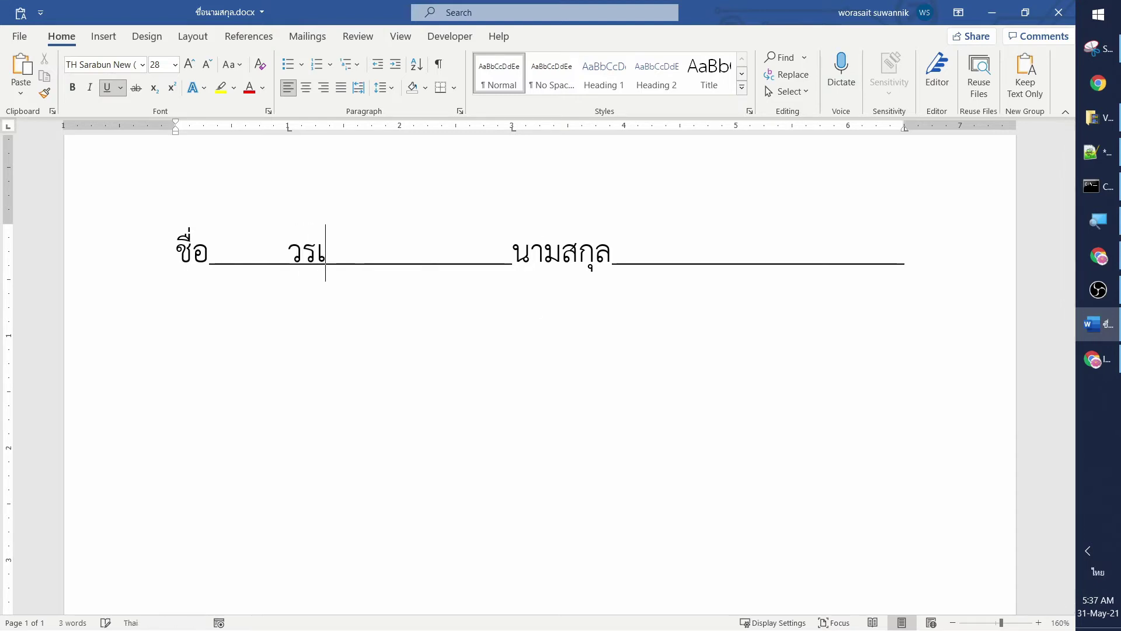
type("ศรษฐ")
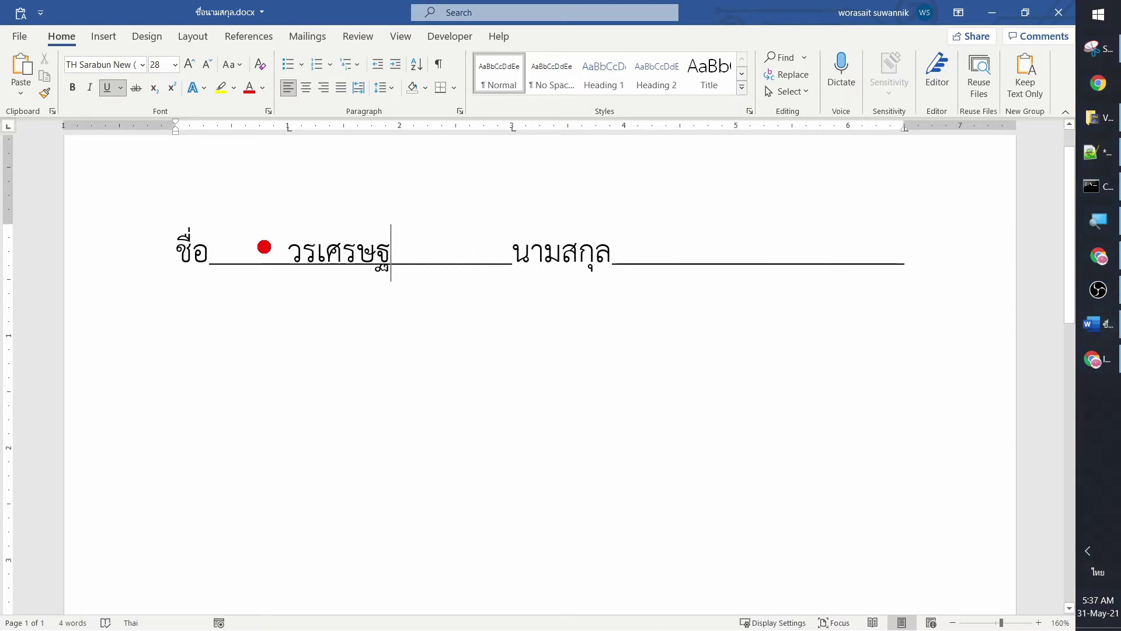
mouse_move(217, 224)
left_mouse_down()
mouse_move(276, 221)
mouse_move(279, 203)
left_mouse_up()
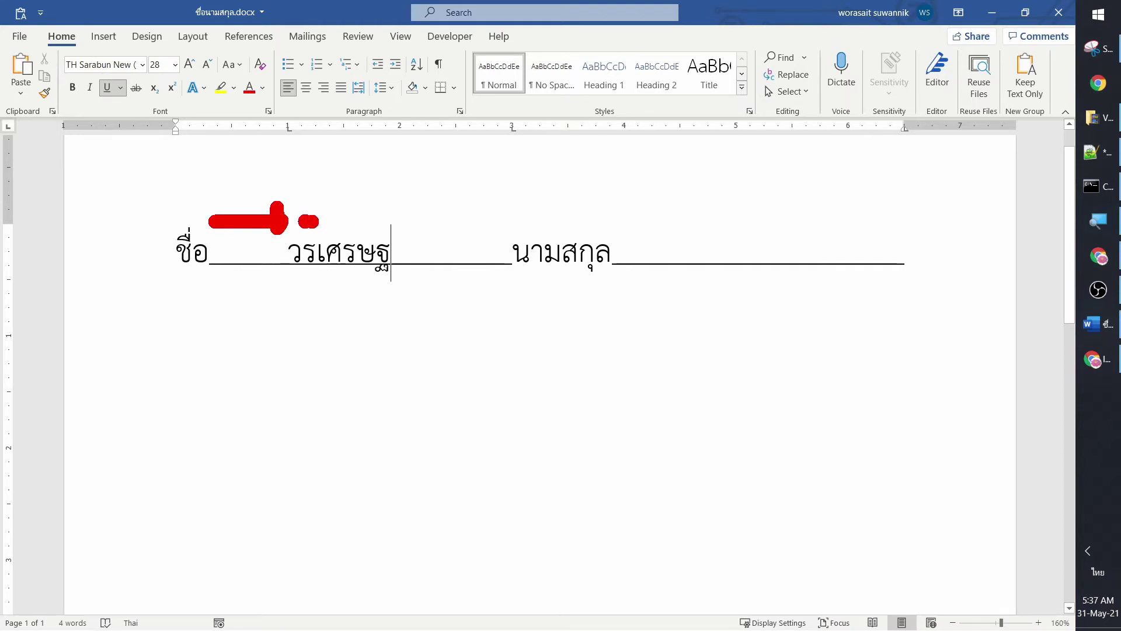
mouse_move(233, 197)
left_mouse_down()
mouse_move(233, 246)
mouse_move(206, 221)
left_mouse_up()
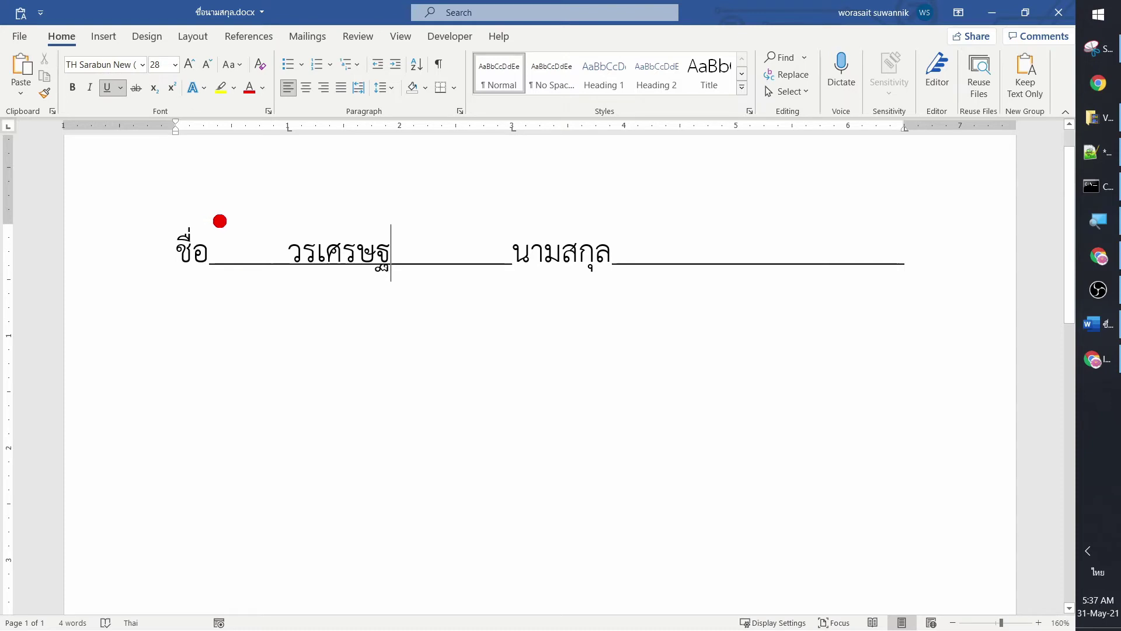
left_click_drag(294, 222, 207, 221)
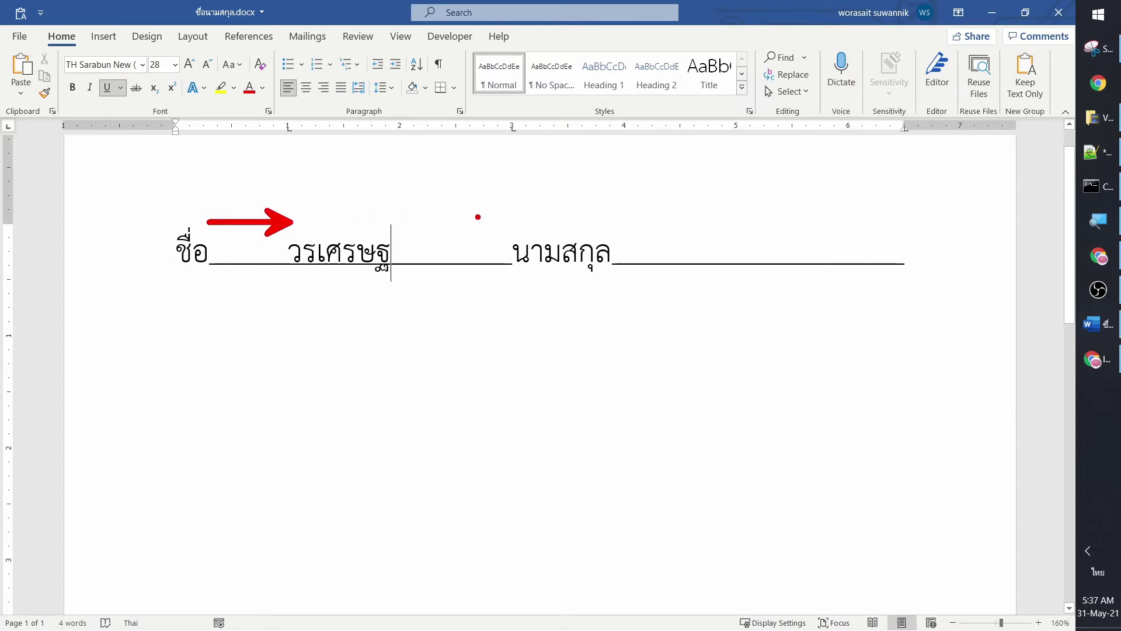
left_click_drag(512, 219, 305, 219)
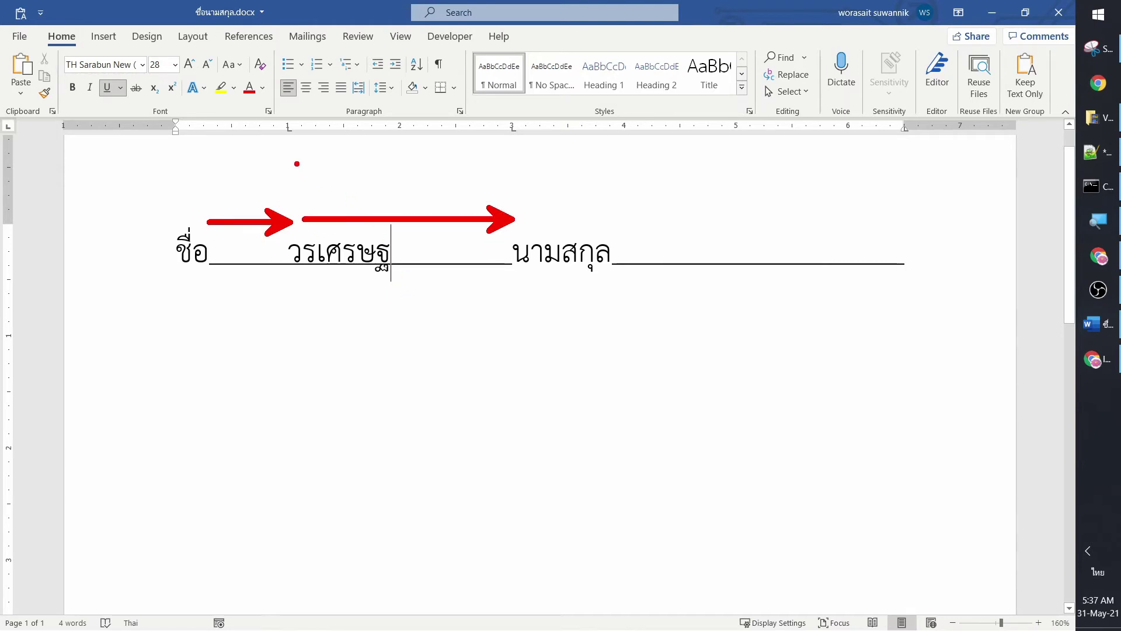
left_click_drag(271, 106, 289, 106)
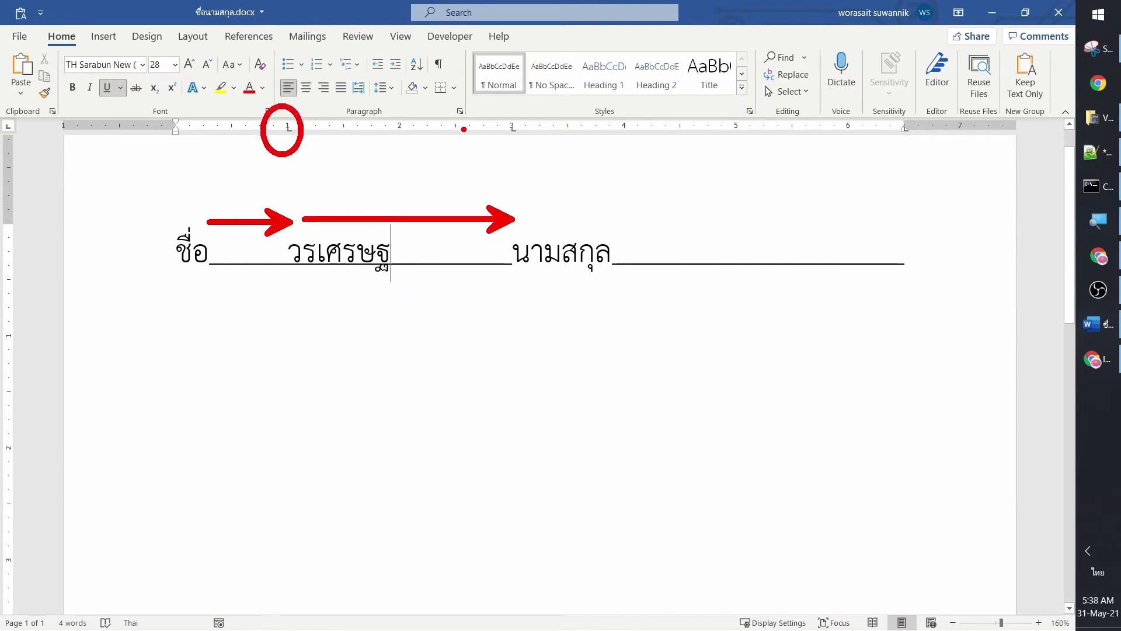
left_click_drag(481, 104, 503, 103)
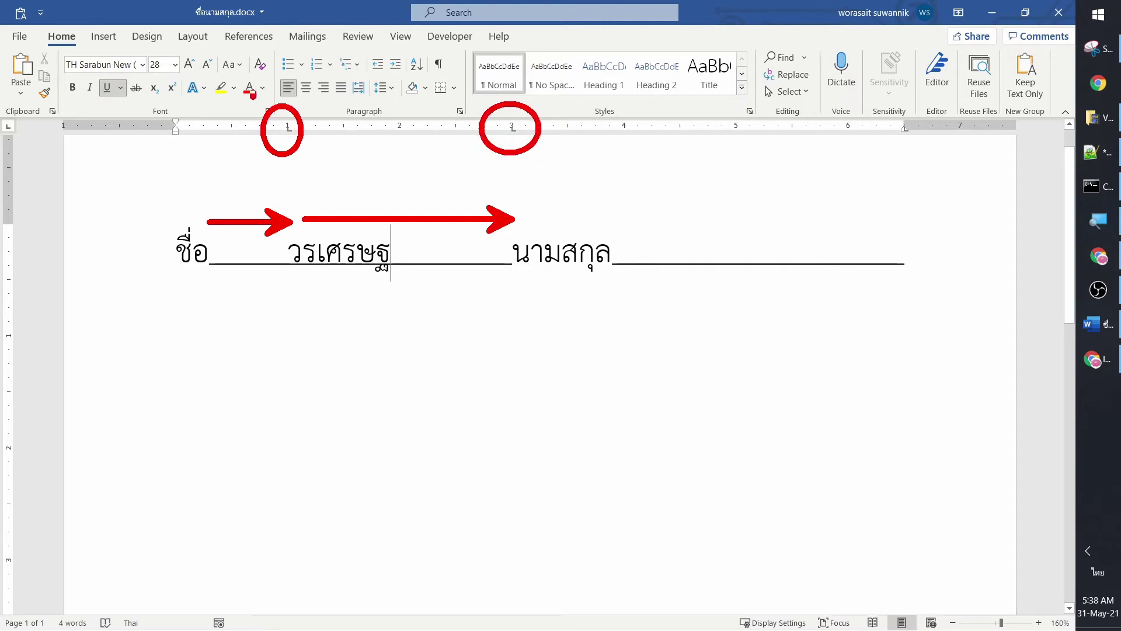
left_click_drag(282, 89, 274, 92)
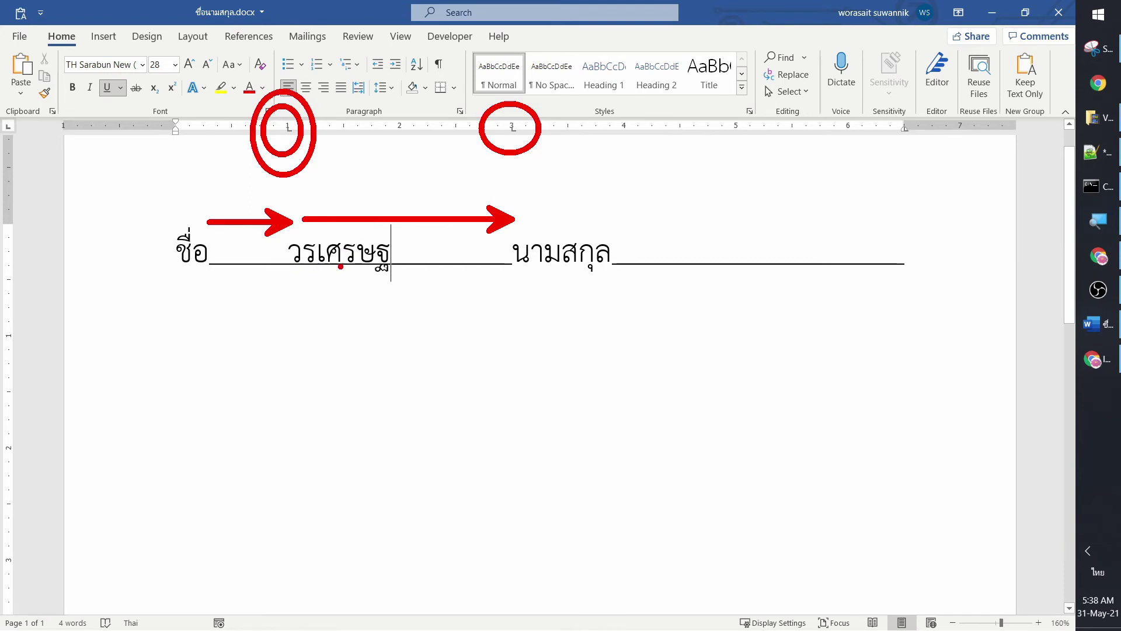
key("Escape")
left_click(619, 257)
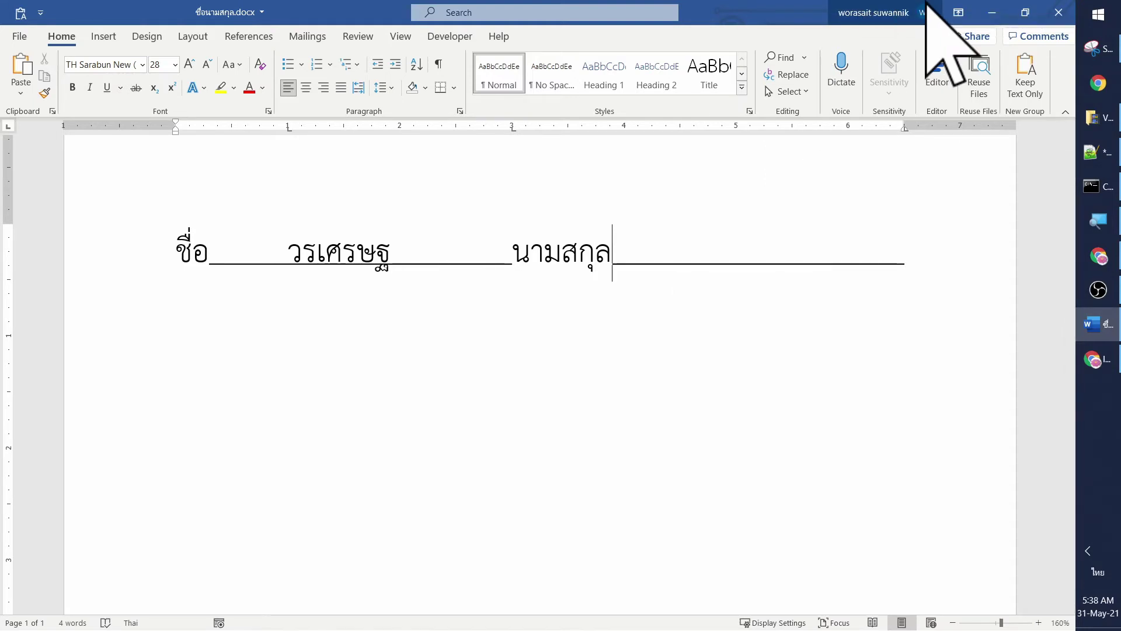
Add a tab stop at about 4.5 inches and type สุวรรณิก on the underlined surname blank.
key("ctrl+u")
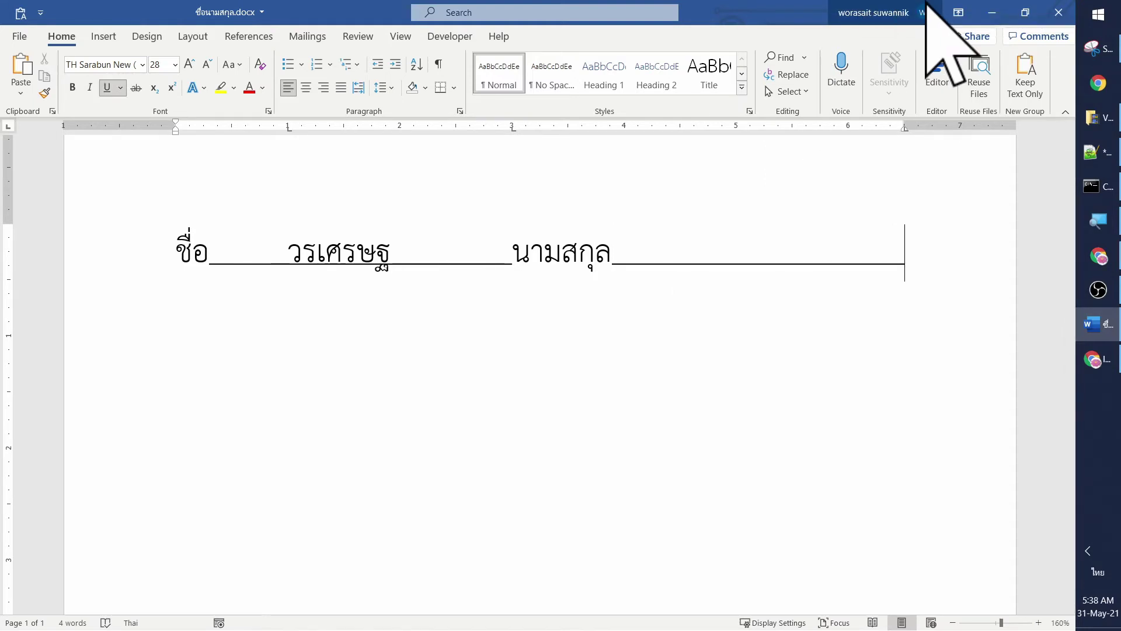
key("Left")
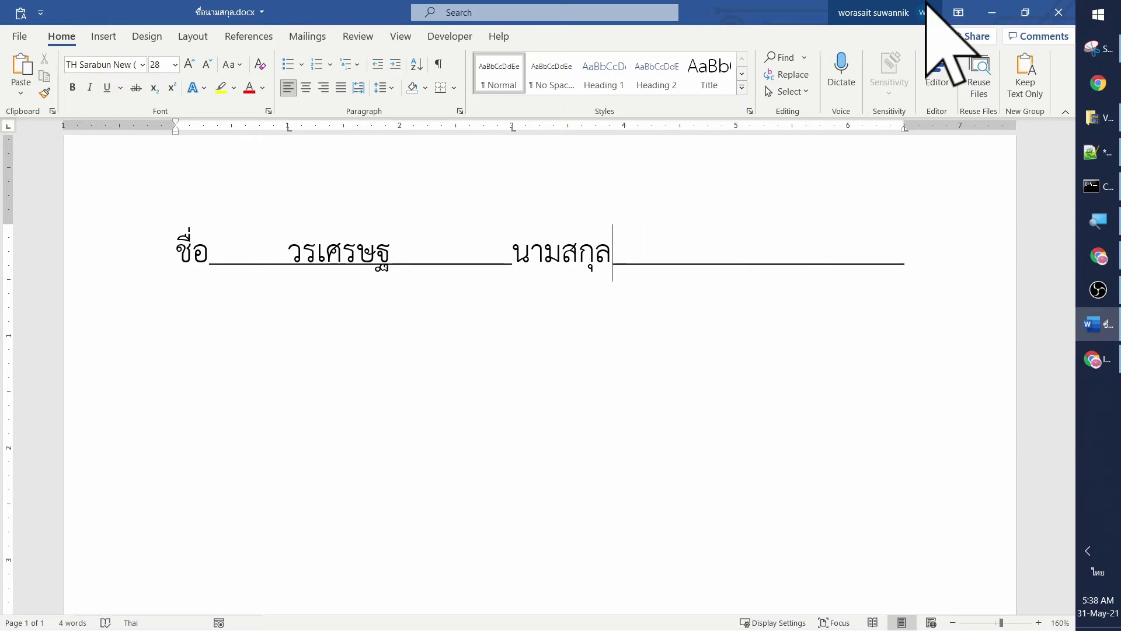
left_click(681, 126)
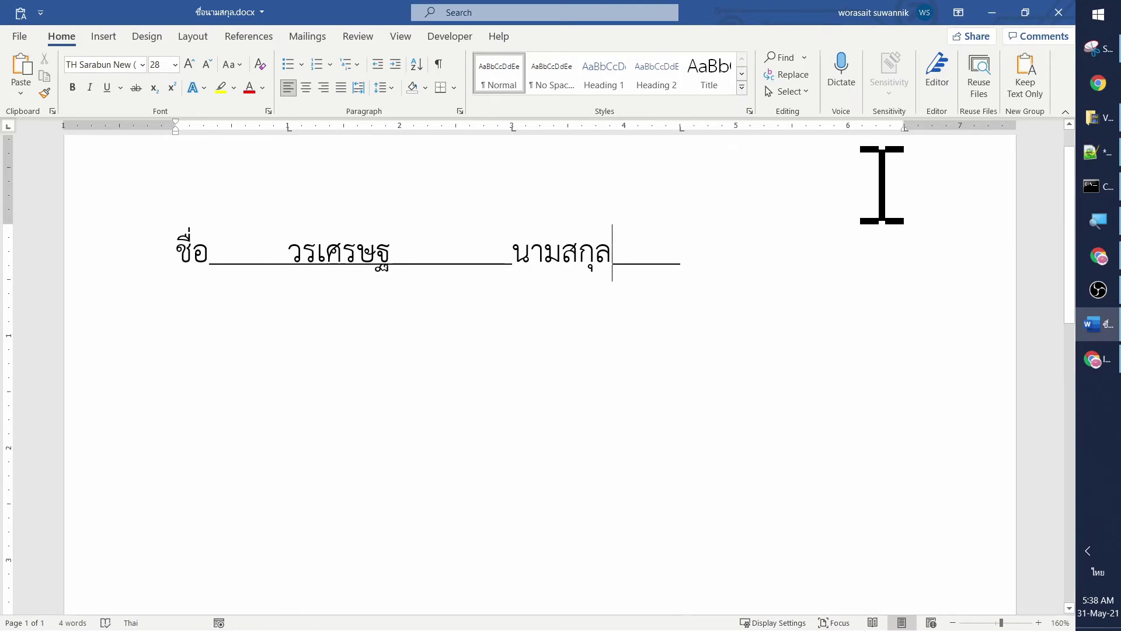
key("End")
key("Tab")
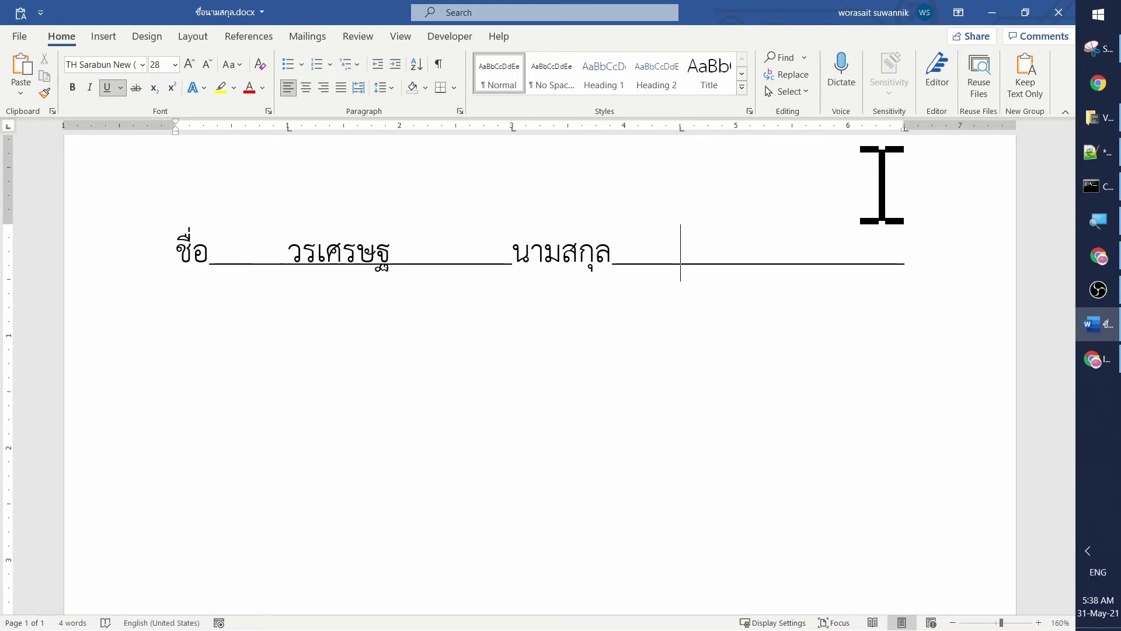
type("ส")
key("BackSpace")
type("สุว")
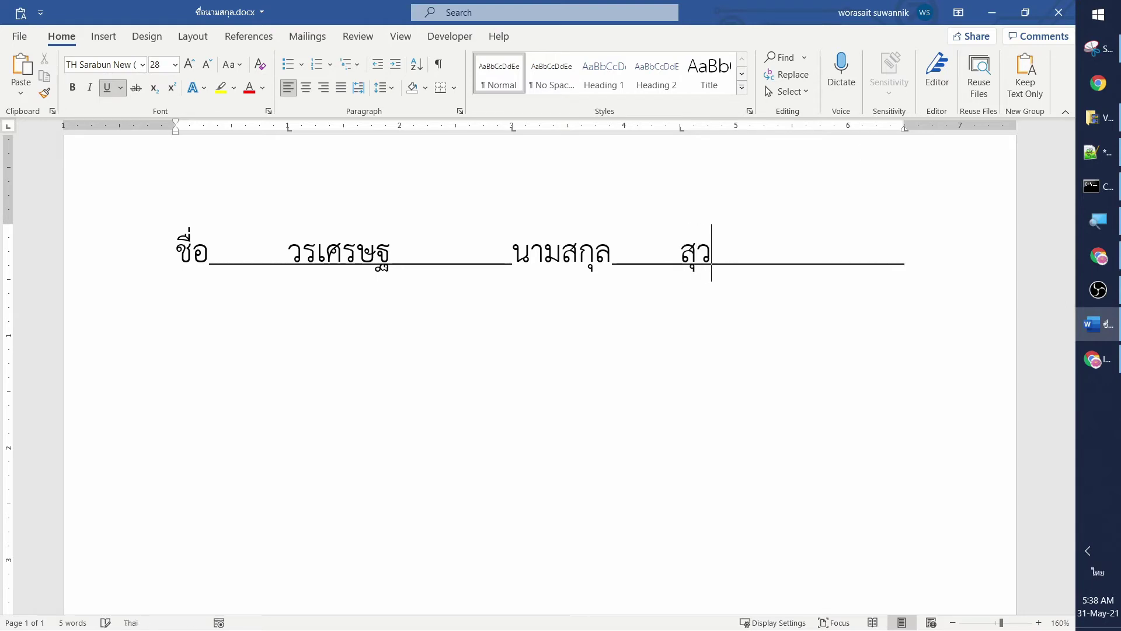
type("รรณิก")
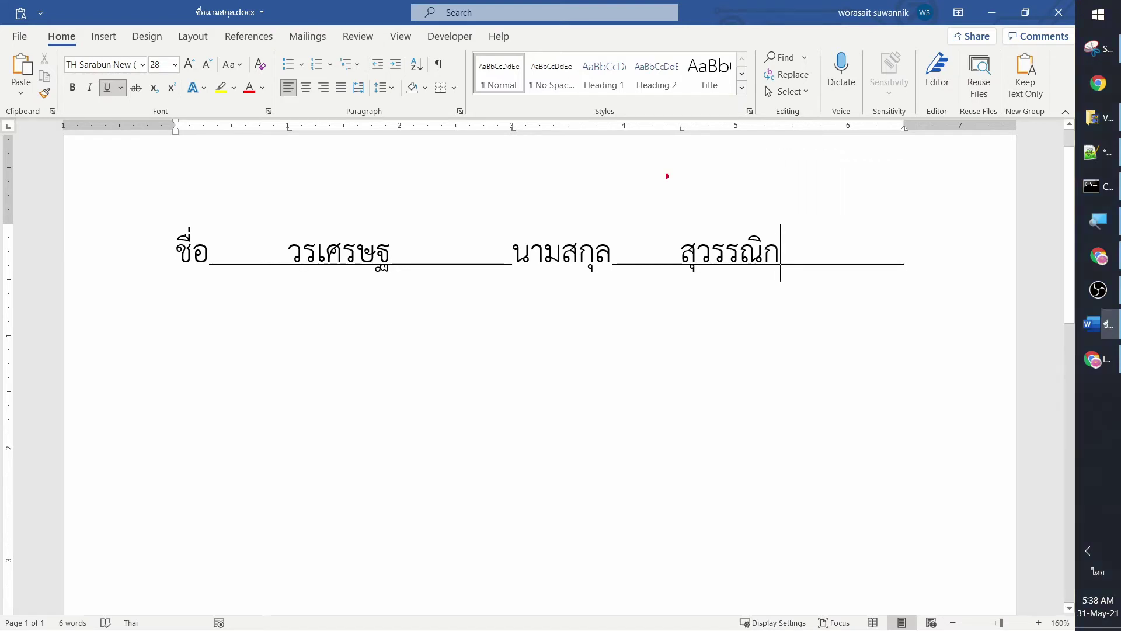
left_click(287, 128)
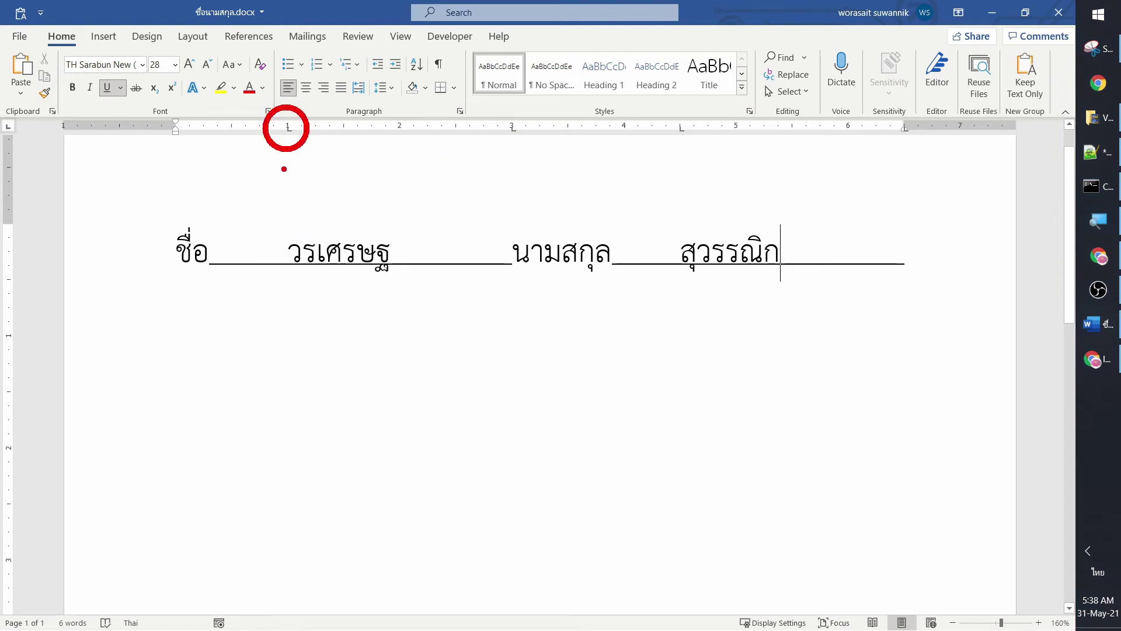
left_click_drag(289, 155, 289, 277)
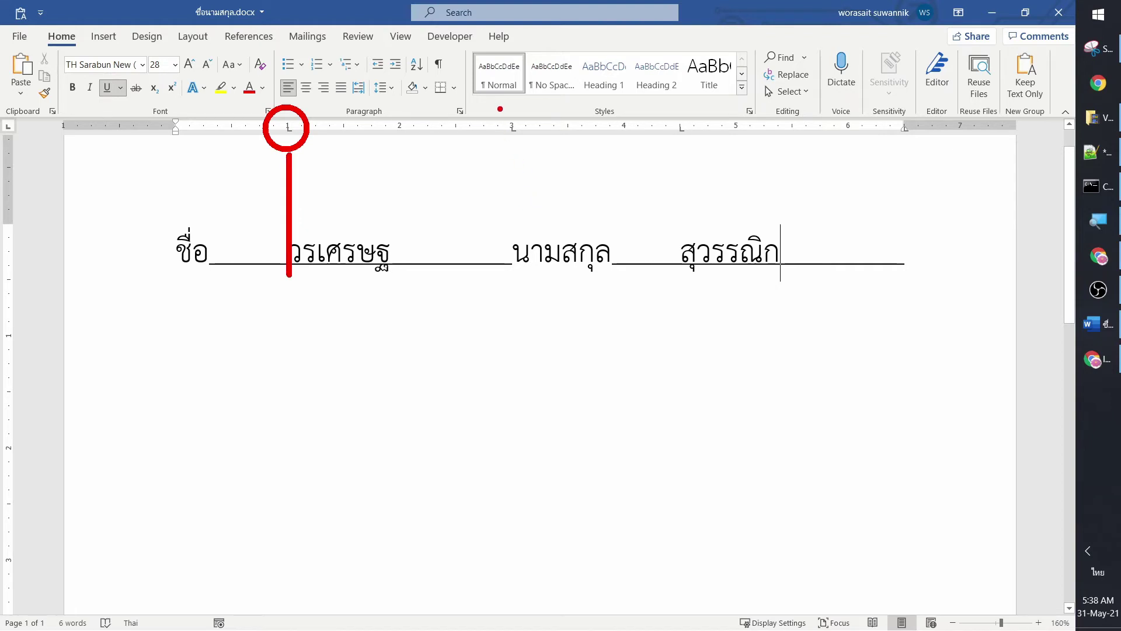
left_click(515, 128)
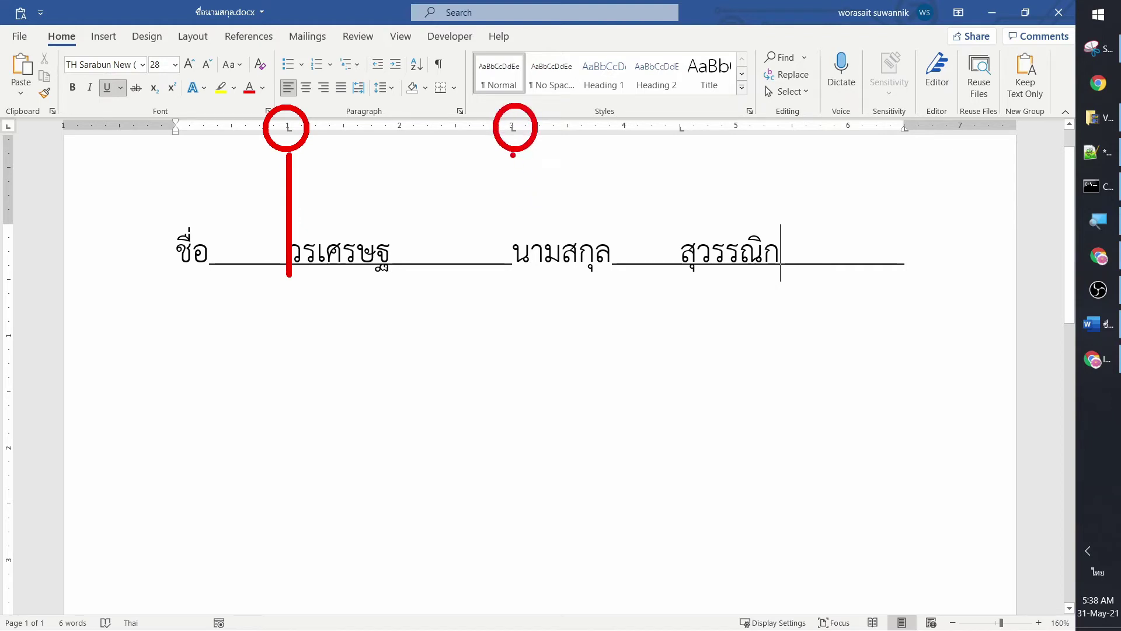
left_click_drag(513, 155, 513, 264)
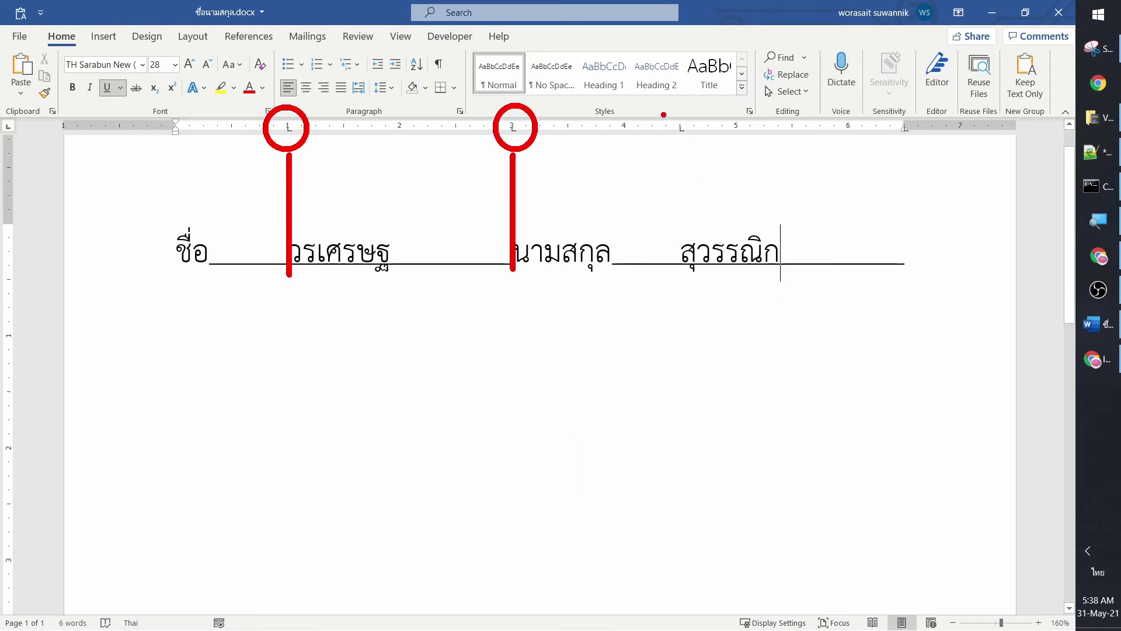
mouse_move(662, 103)
left_mouse_down()
mouse_move(708, 153)
mouse_move(680, 282)
left_mouse_up()
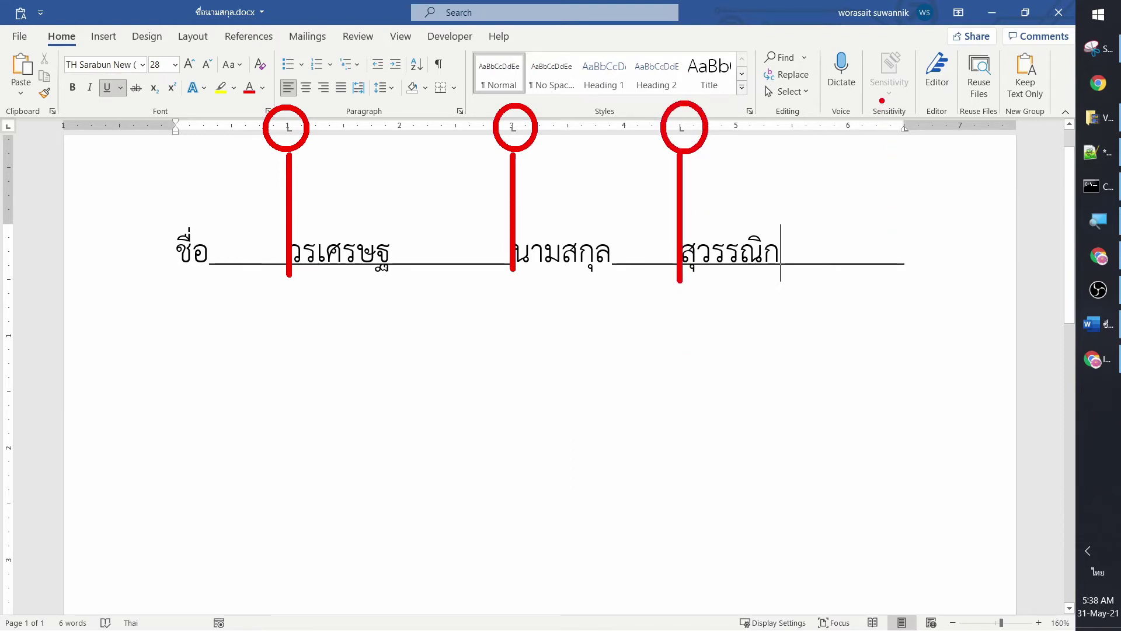
mouse_move(882, 101)
left_mouse_down()
mouse_move(933, 151)
mouse_move(911, 246)
left_mouse_up()
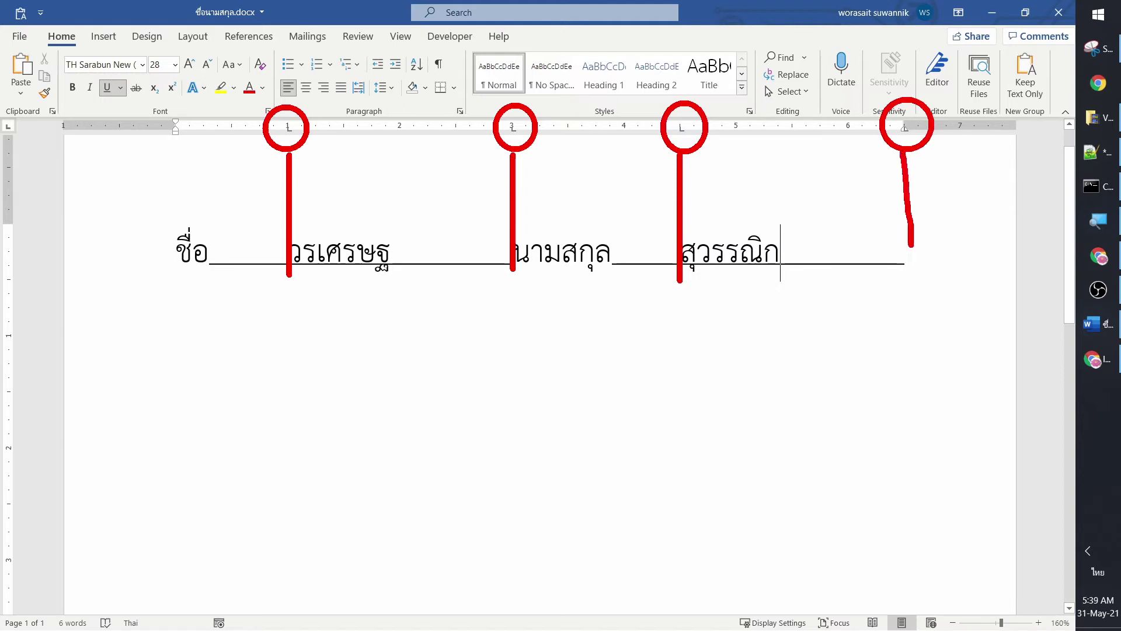
key("ctrl+z")
left_click_drag(904, 153, 905, 275)
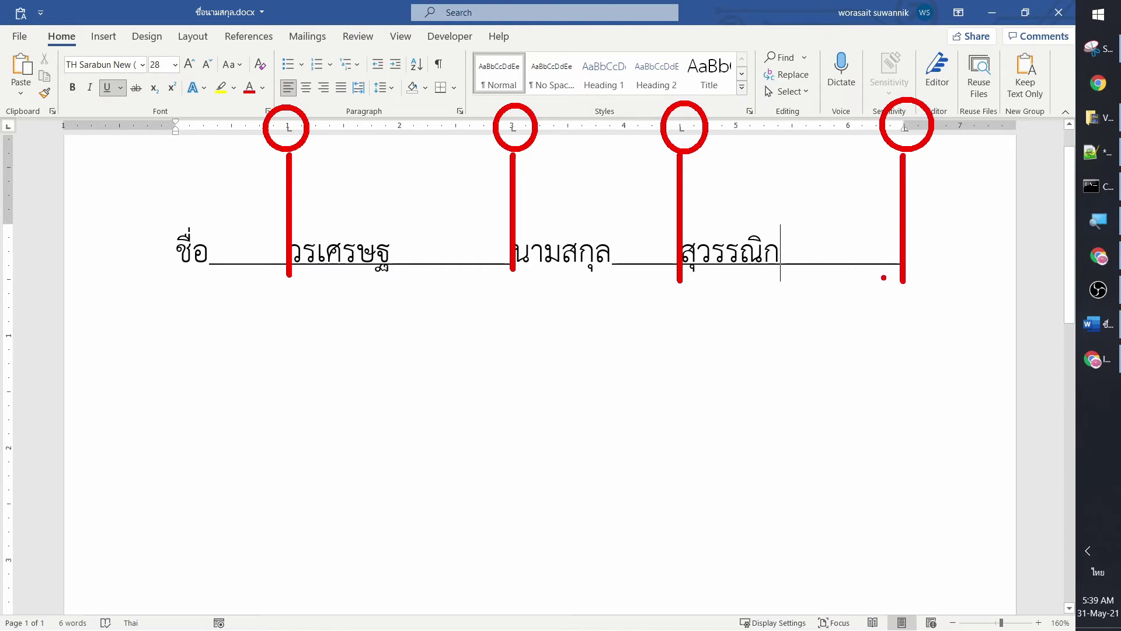
key("Escape")
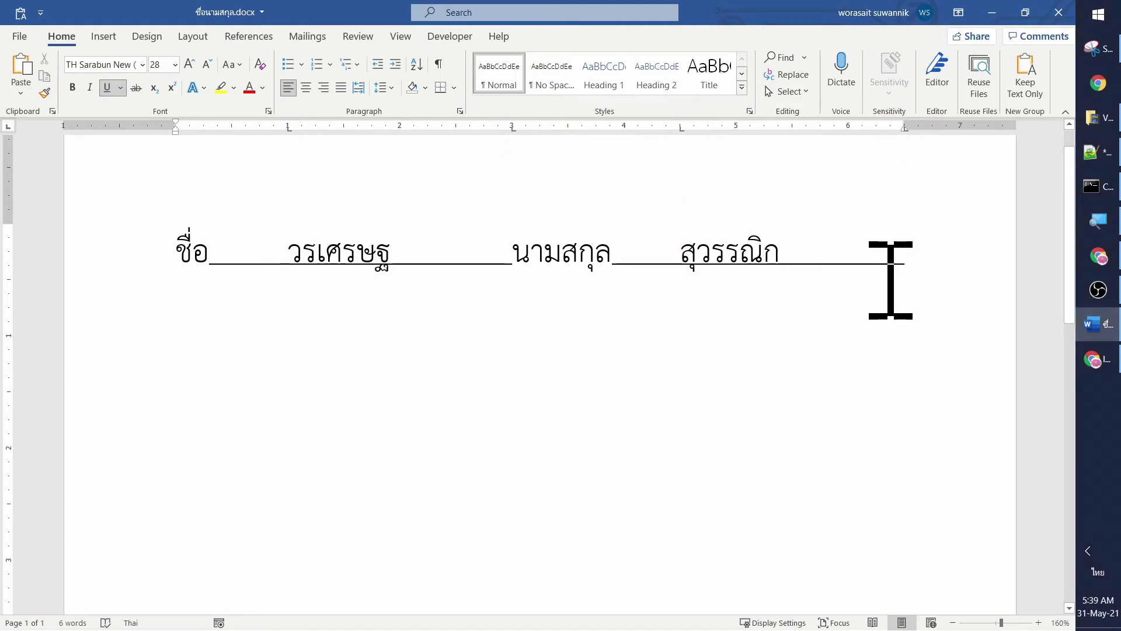
key("shift+Left")
key("shift+Left")
key("shift+Left")
key("shift+Left")
key("shift+Left")
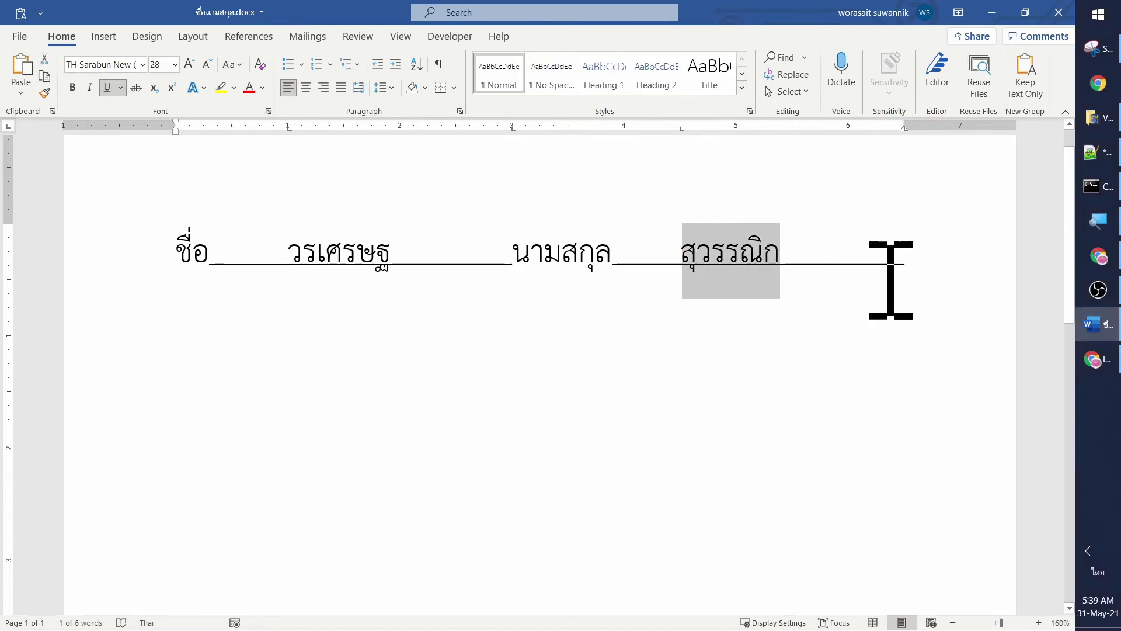
key("shift+Left")
key("BackSpace")
key("ctrl+Left")
key("ctrl+Left")
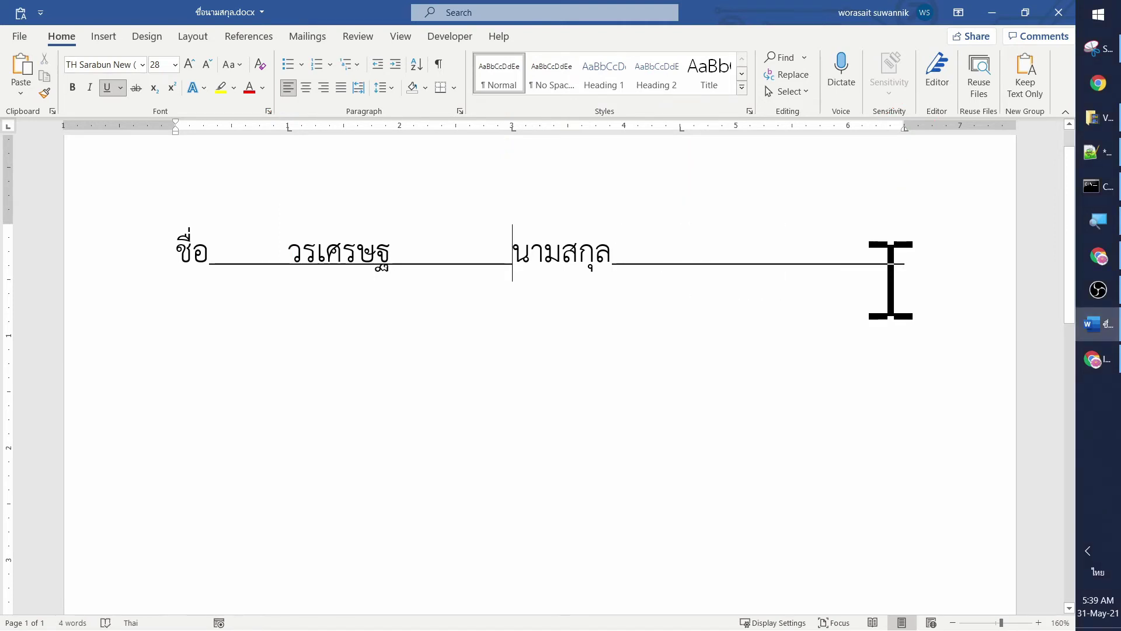
key("ctrl+Left")
key("ctrl+Left")
key("ctrl+Right")
key("shift+Left")
key("shift+Left")
key("shift+Left")
key("shift+Left")
key("shift+Left")
key("shift+Left")
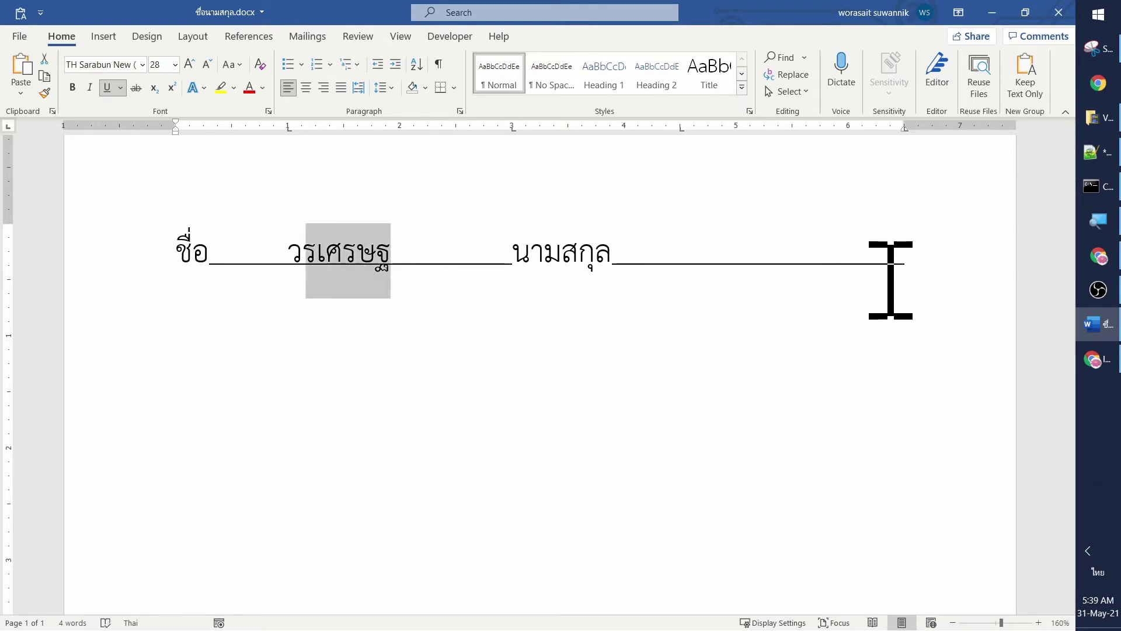
key("shift+Left")
key("BackSpace")
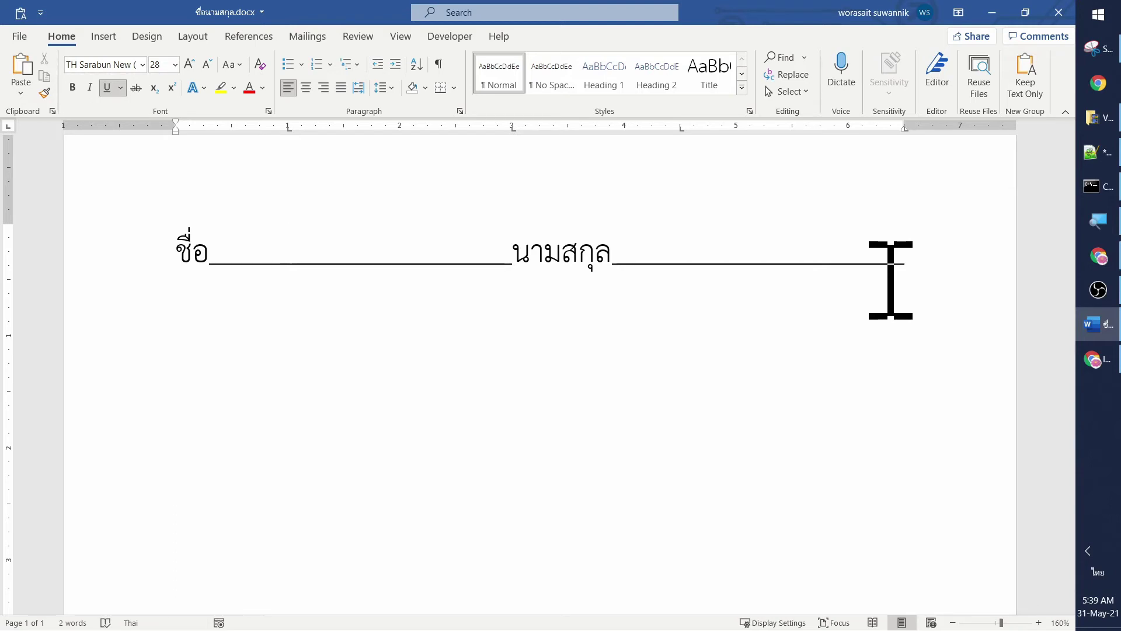
Type sample text ฟหกด into both blanks, then delete it again.
type("ฟหกด")
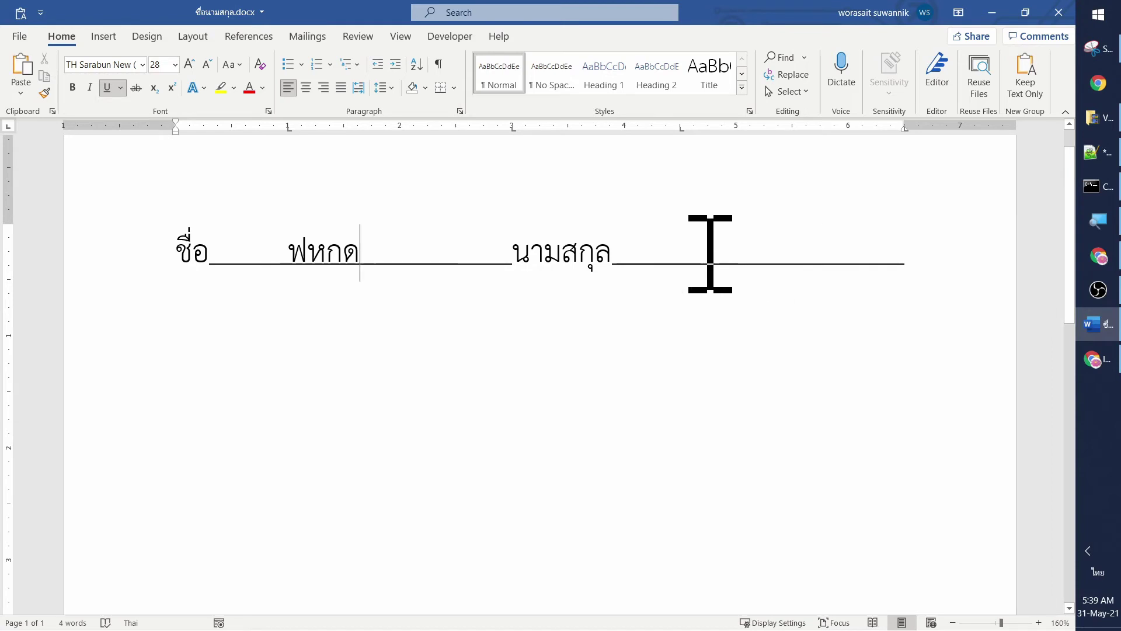
key("Right")
key("Right")
key("Right")
key("Right")
type("ฟหกด")
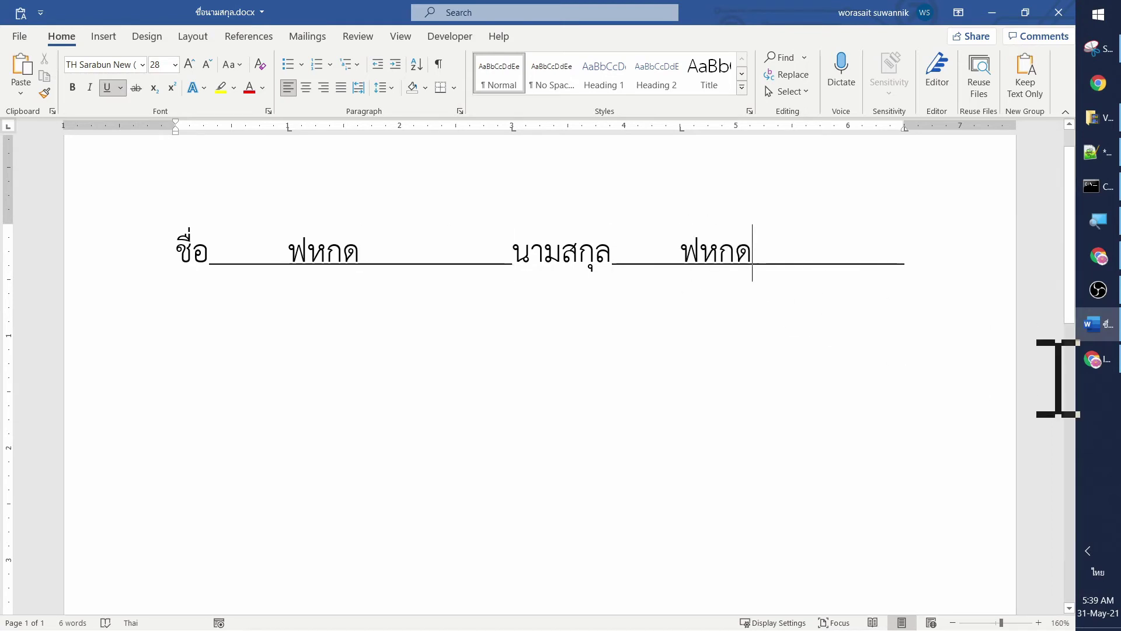
key("shift+Left")
key("shift+Left")
key("shift+Left")
key("BackSpace")
key("Left")
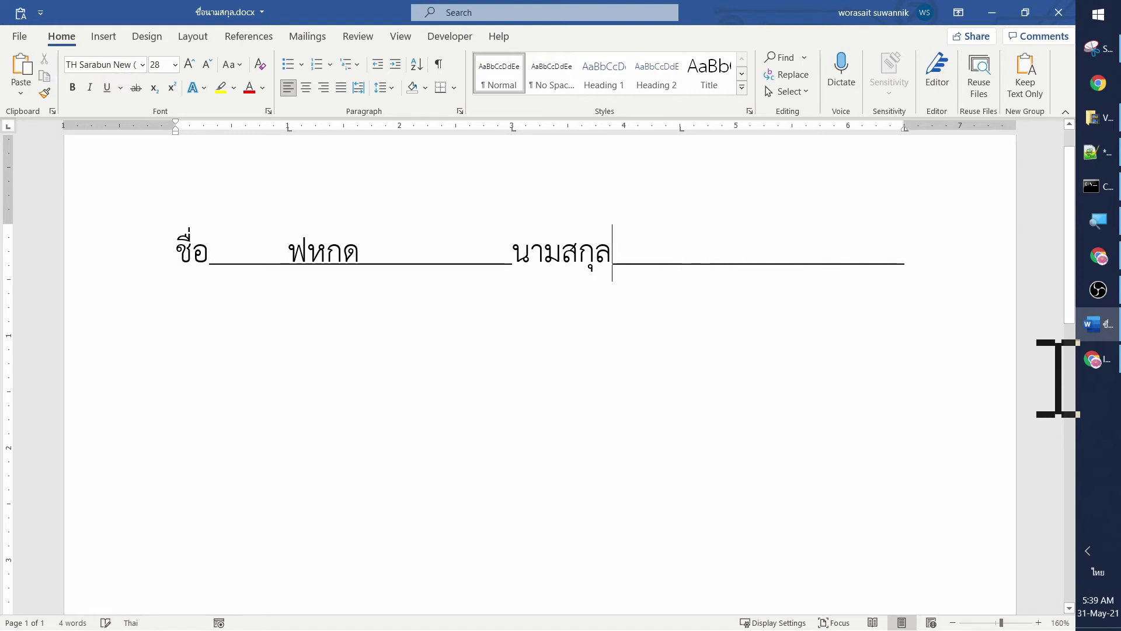
key("Left")
key("Left")
key("Left")
key("Right")
key("Right")
key("shift+Left")
key("shift+Left")
key("shift+Left")
key("shift+Left")
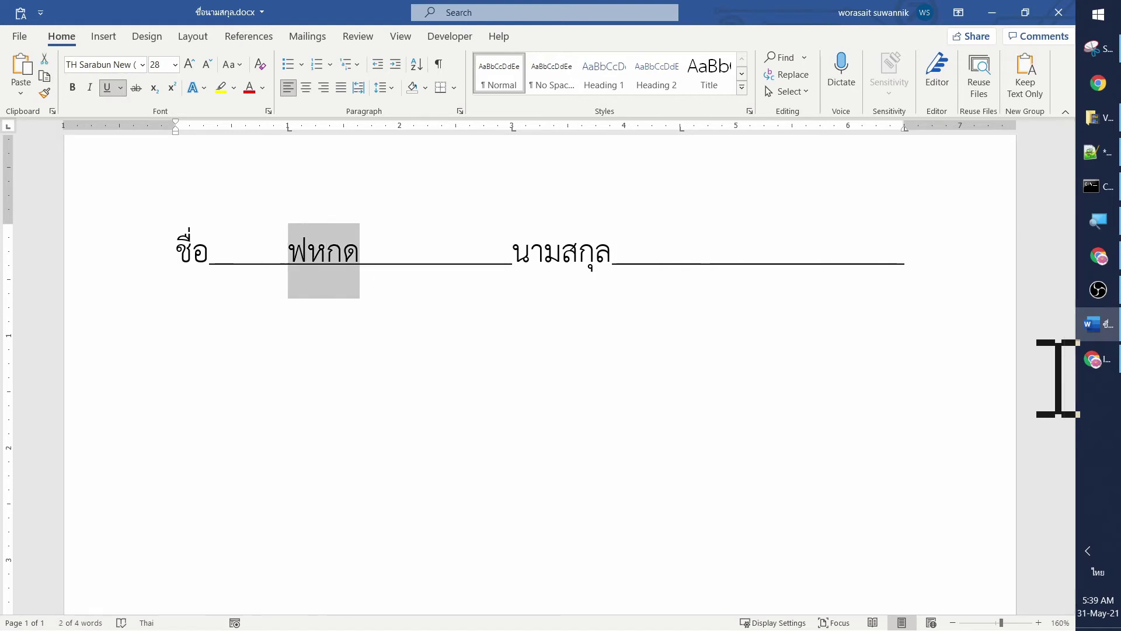
key("BackSpace")
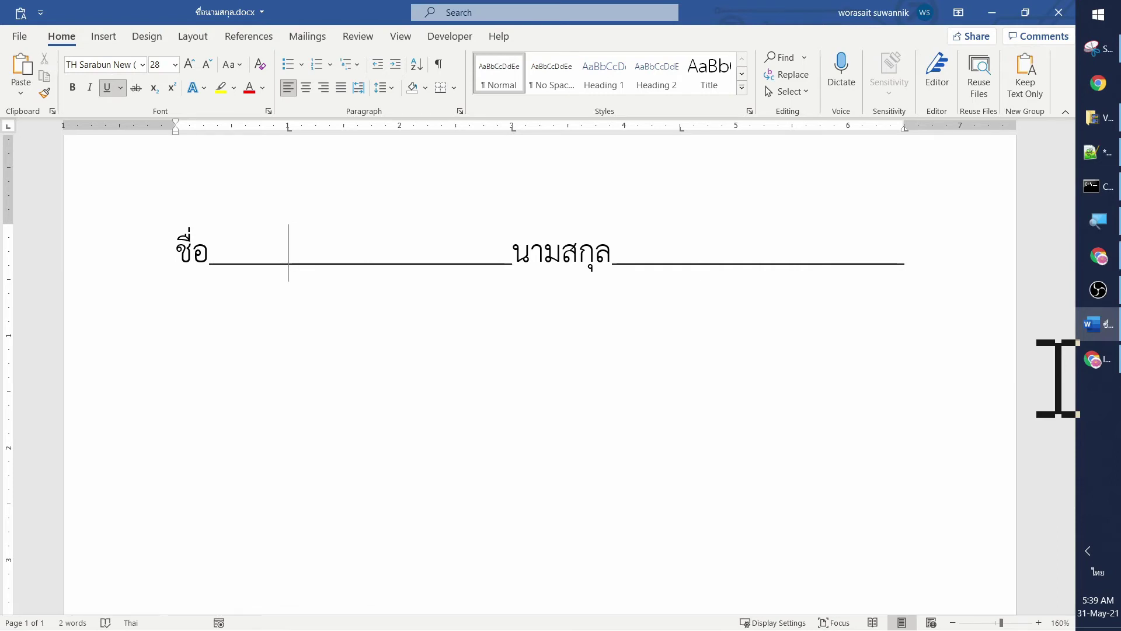
Turn off underlining and select the whole ชื่อ / นามสกุล line.
key("ctrl+u")
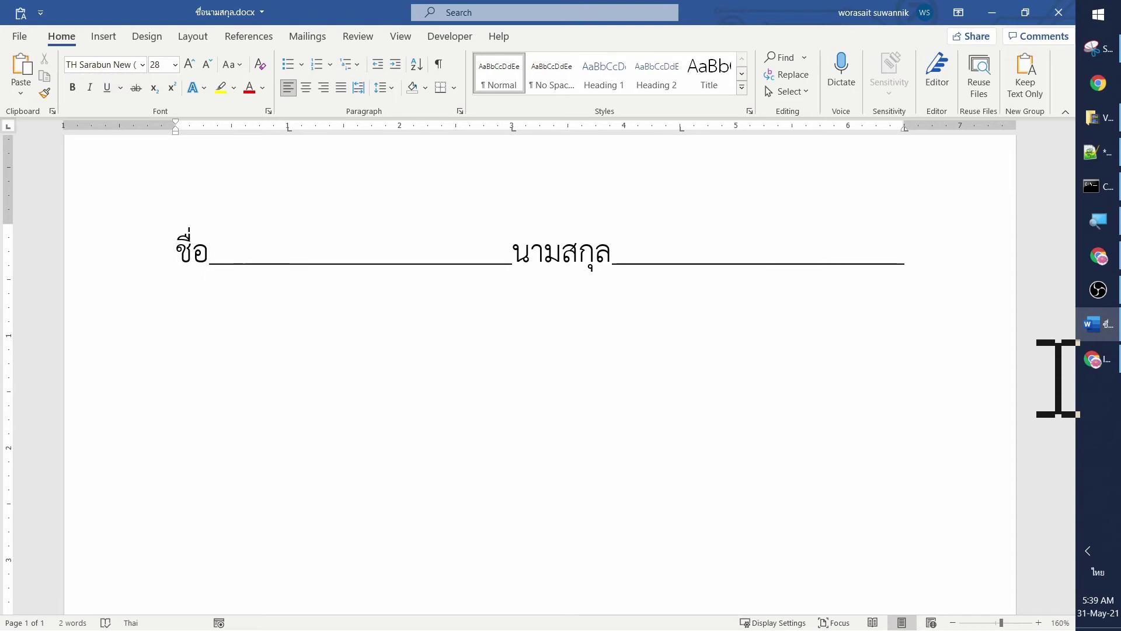
key("Home")
key("ctrl+a")
Delete the old line and type a fresh ชื่อ, tab, นามสกุล line in Thai.
key("Delete")
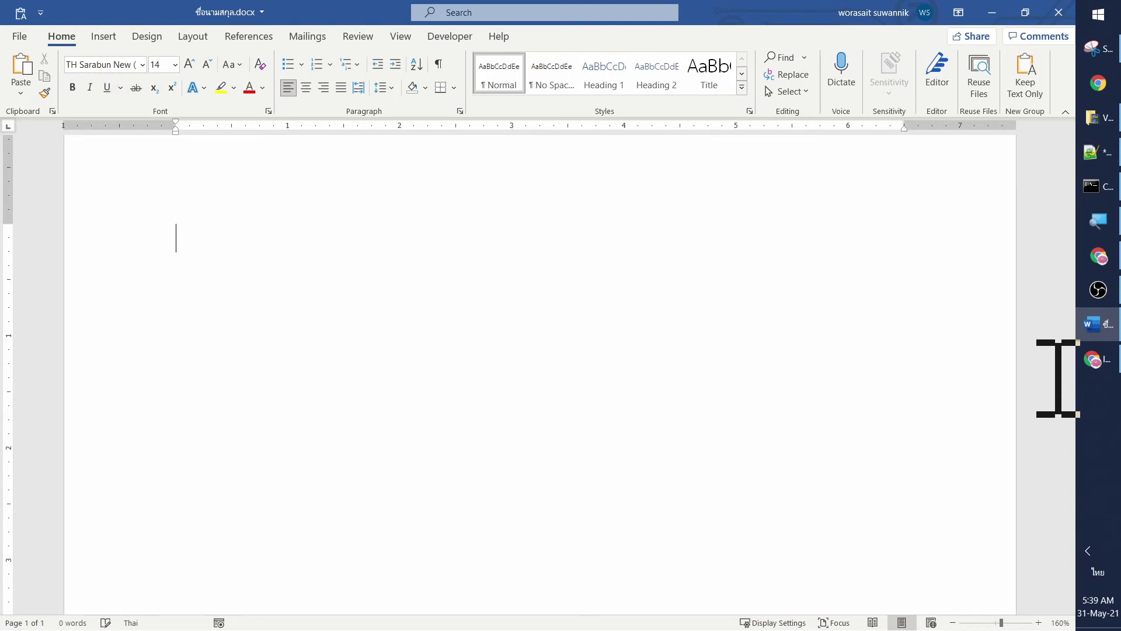
key("grave")
type("=nj")
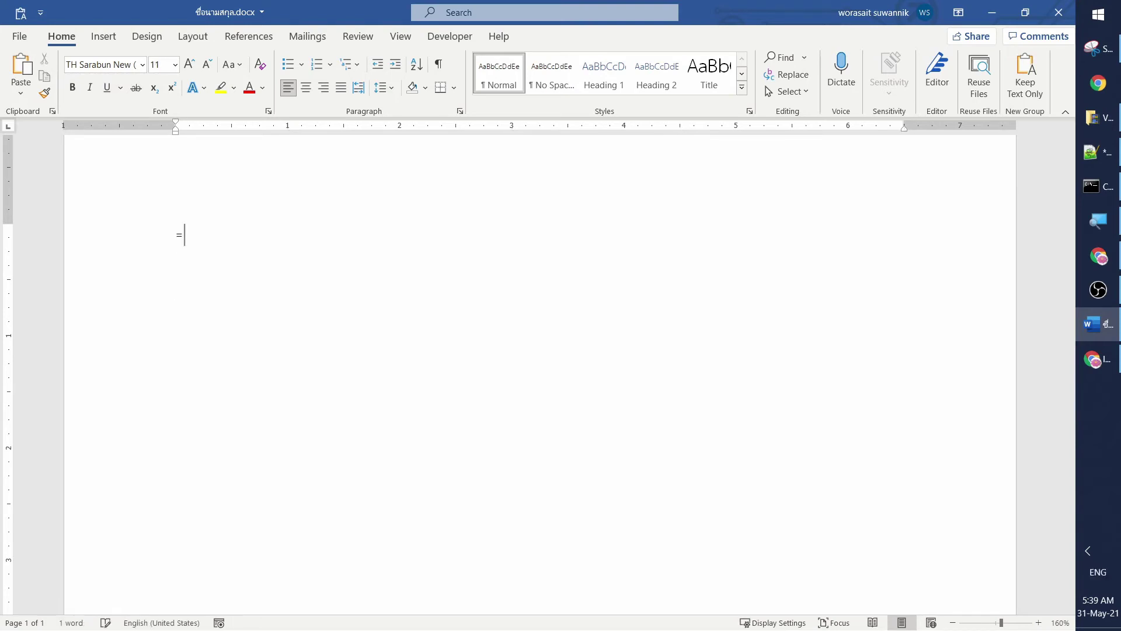
key("BackSpace")
key("grave")
type("ชื่อ")
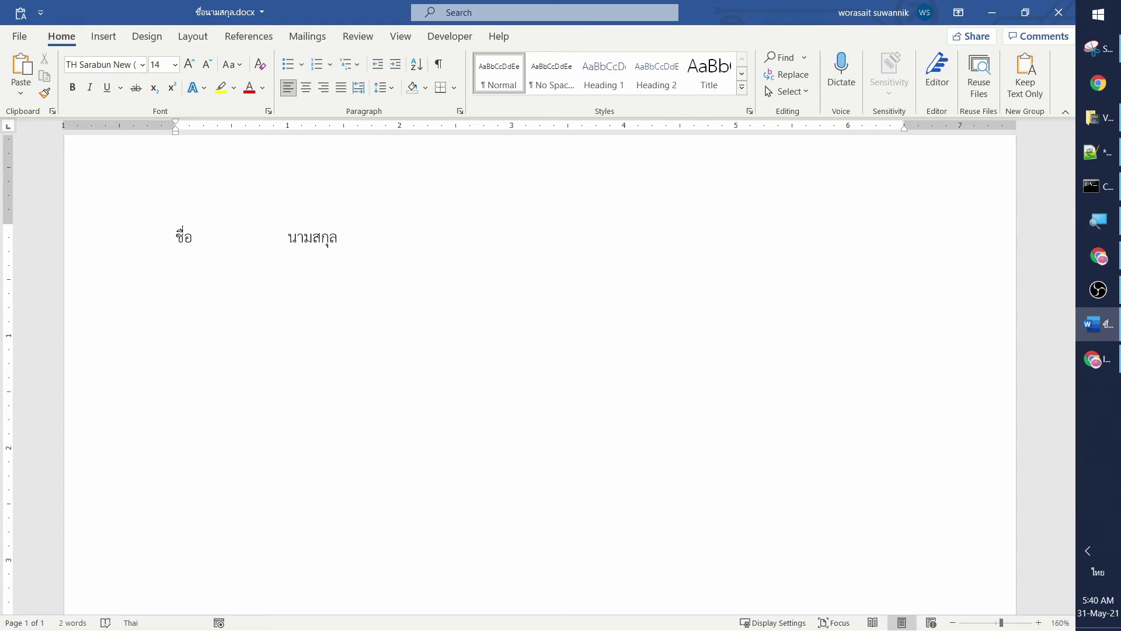
Make the whole line 28-point text.
key("ctrl+a")
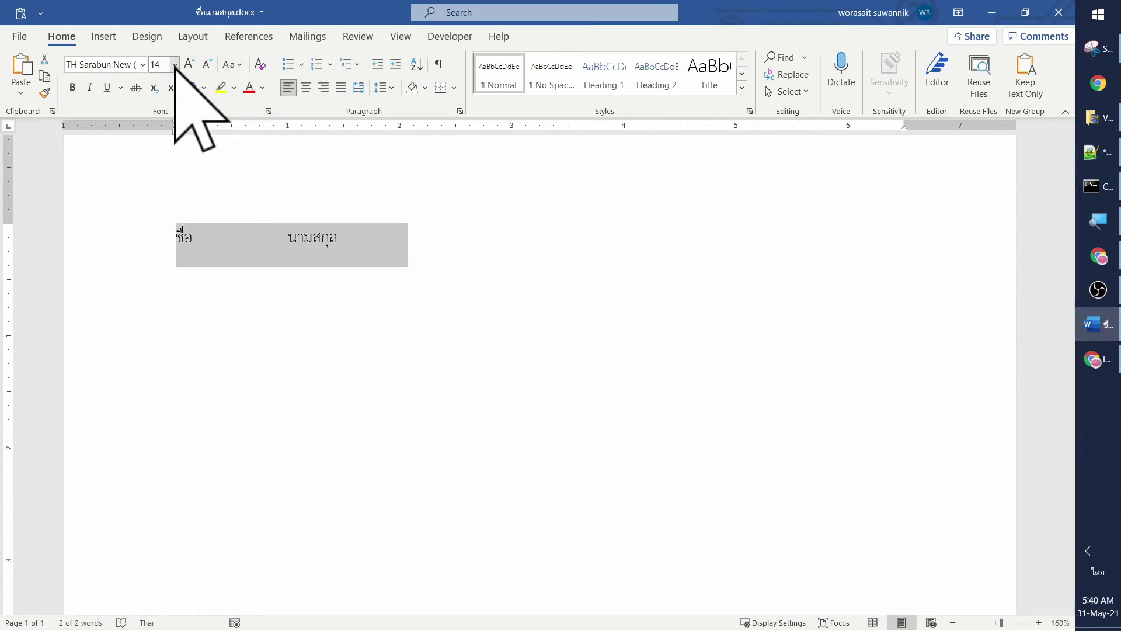
left_click(174, 65)
left_click(162, 294)
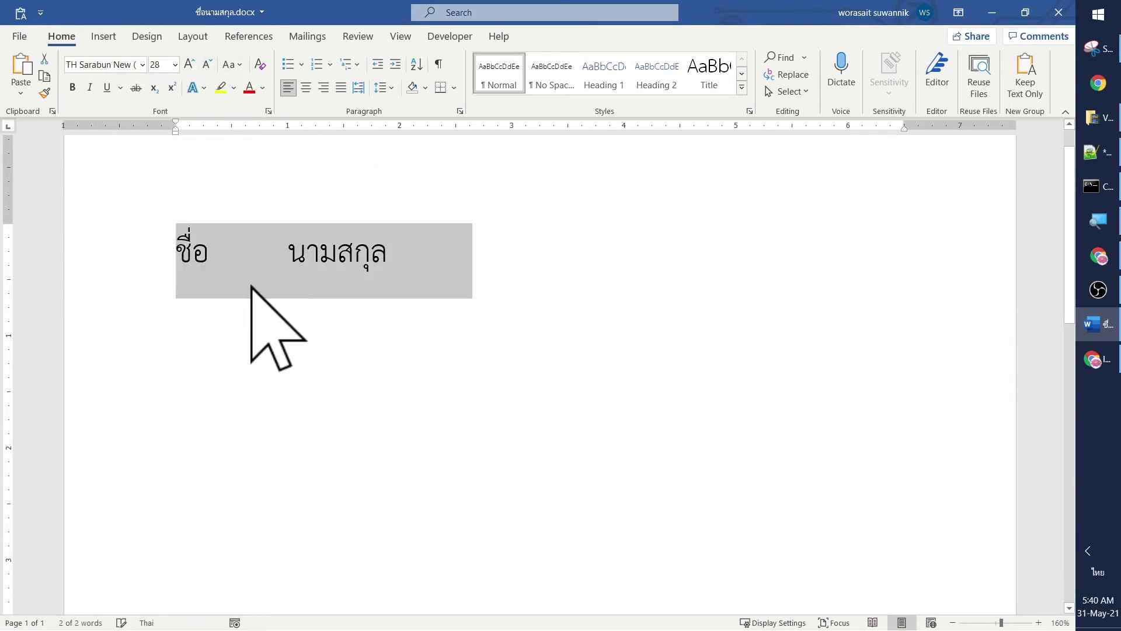
left_click(278, 272)
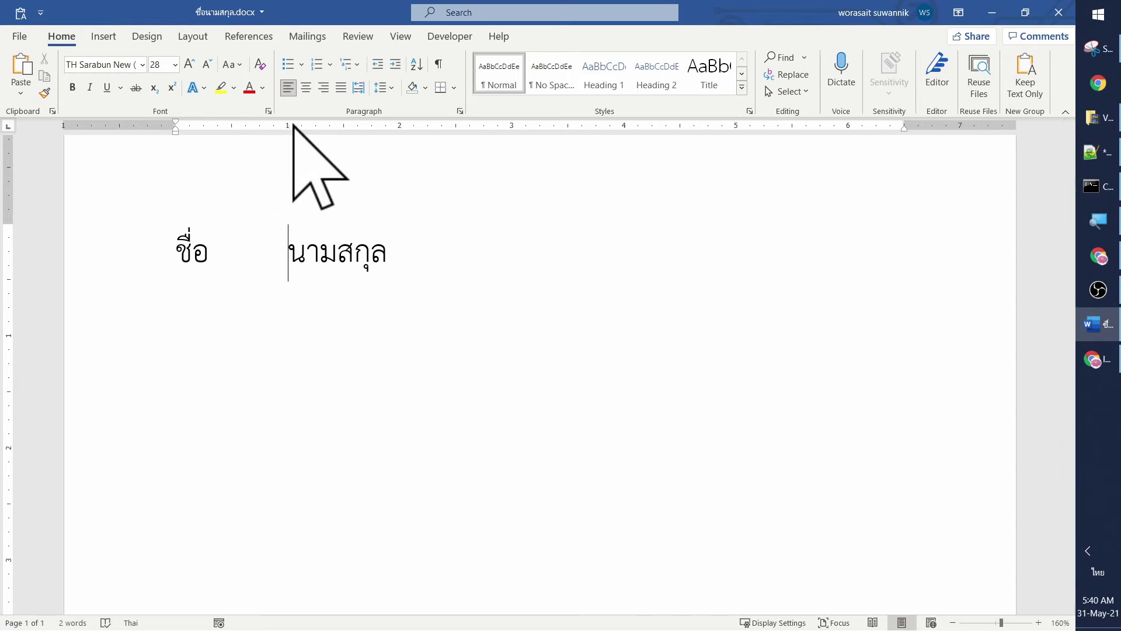
Tab นามสกุล out and add left tab stops at 3", about 4.5" and near the right margin.
key("Tab")
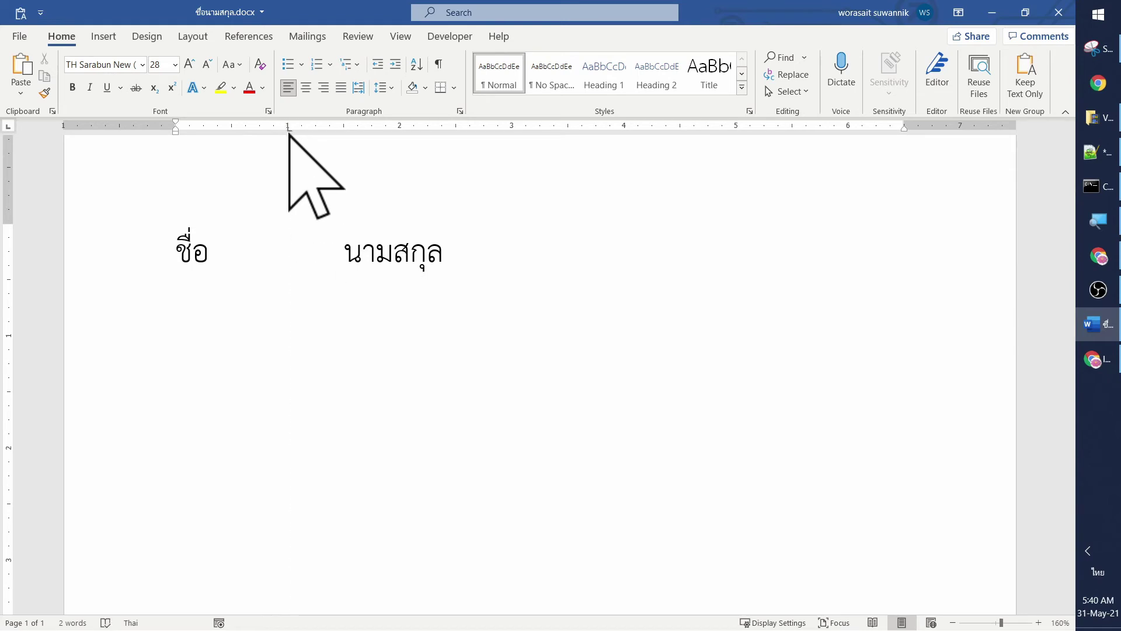
left_click(512, 127)
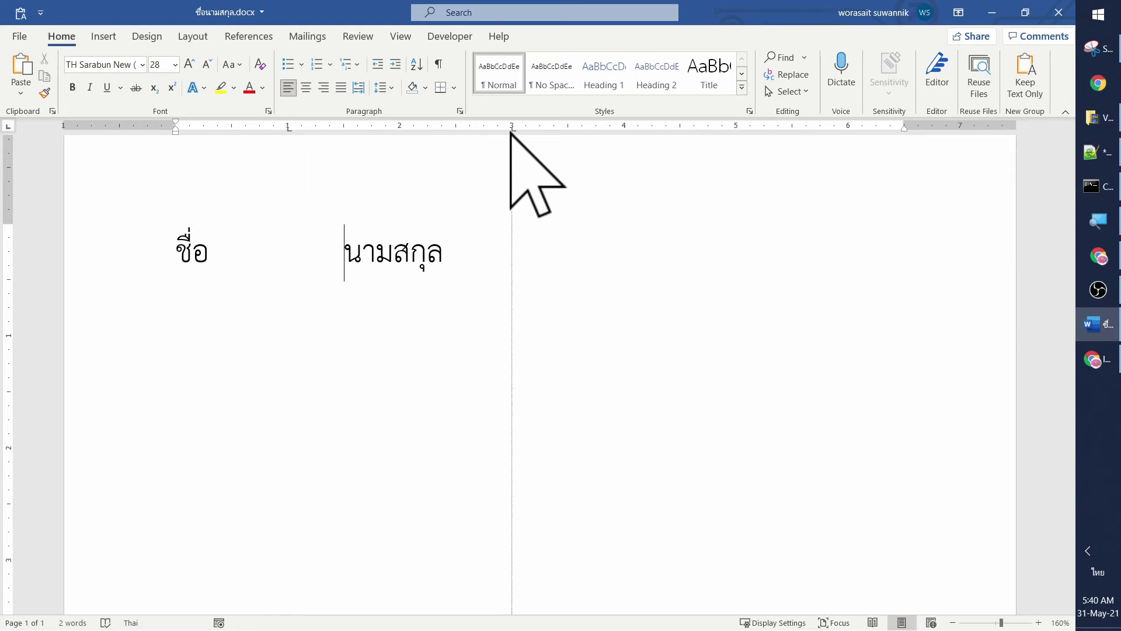
left_click(681, 130)
left_click_drag(895, 130, 904, 139)
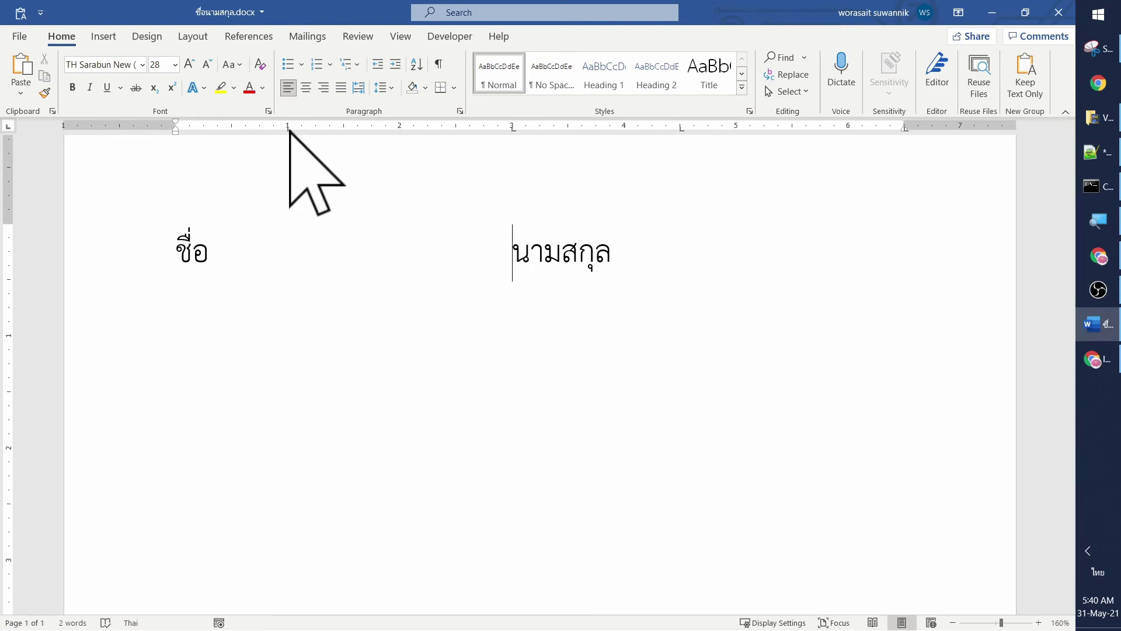
Give the 1" tab stop a dotted leader (leader 2) so dots follow ชื่อ.
double_click(289, 131)
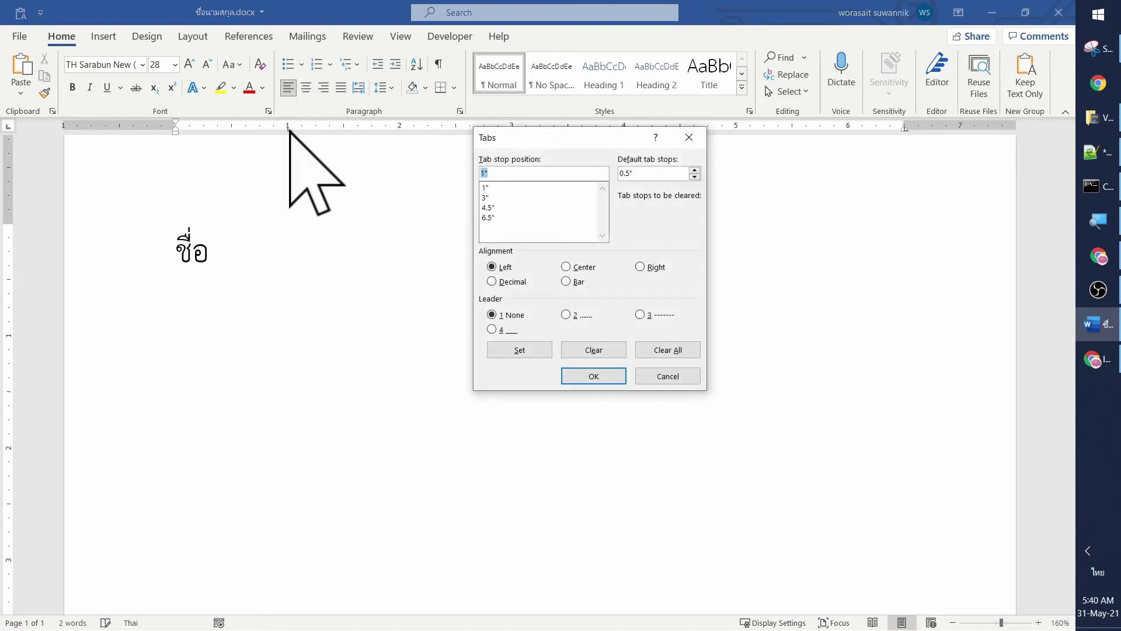
left_click(496, 188)
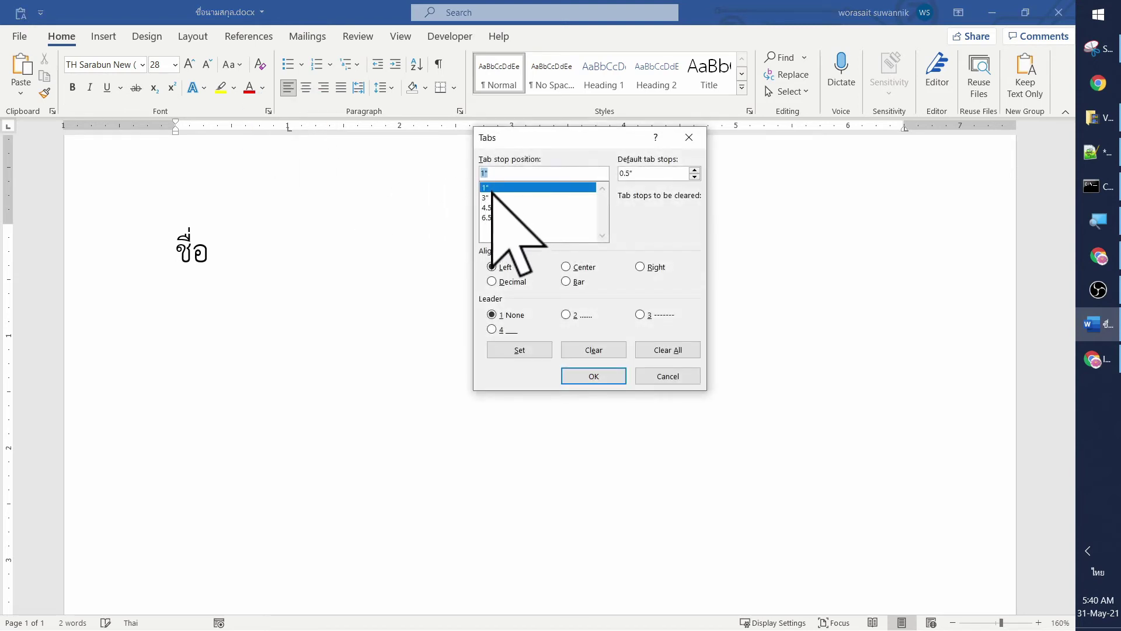
left_click(590, 316)
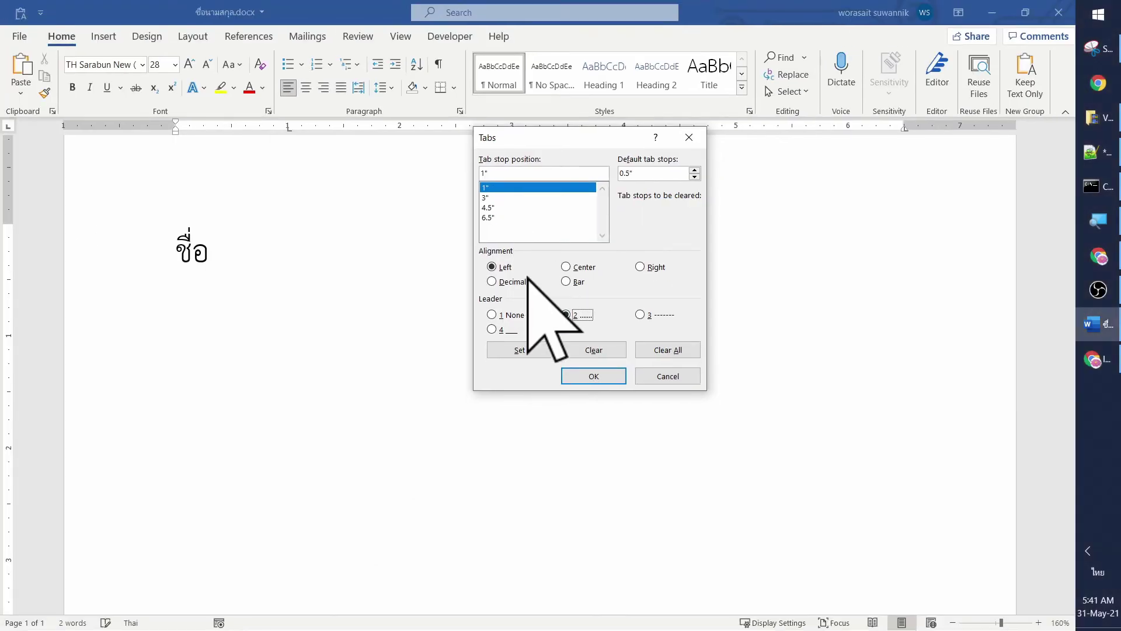
left_click(527, 348)
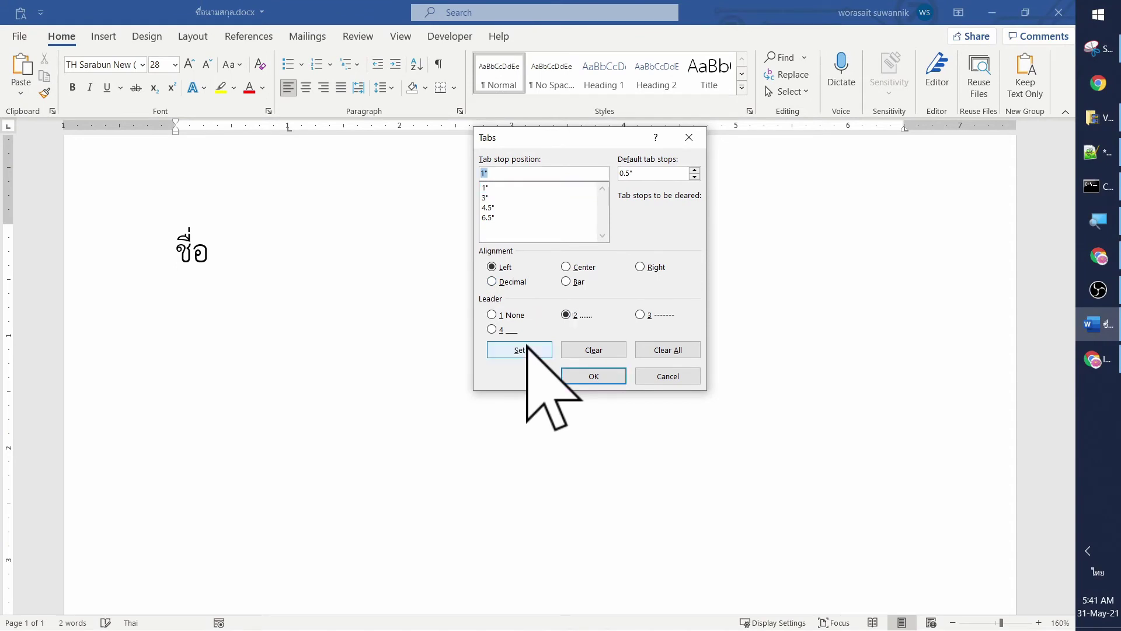
left_click(593, 376)
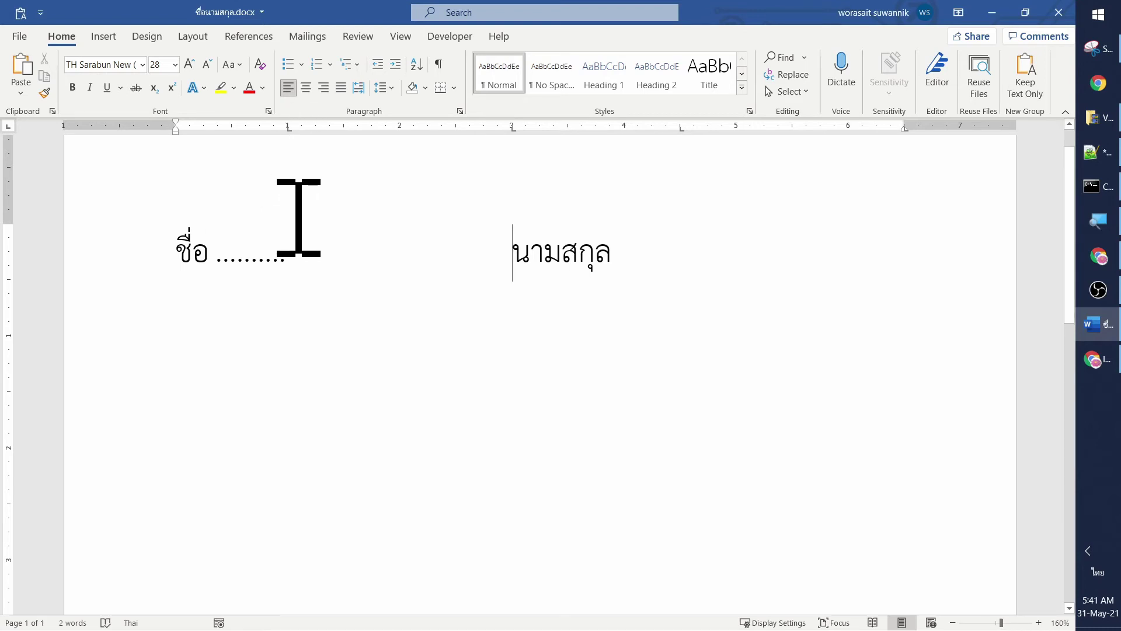
Apply dotted leaders (leader 2) to the 3", 4.5" and 6.5" tab stops.
double_click(288, 130)
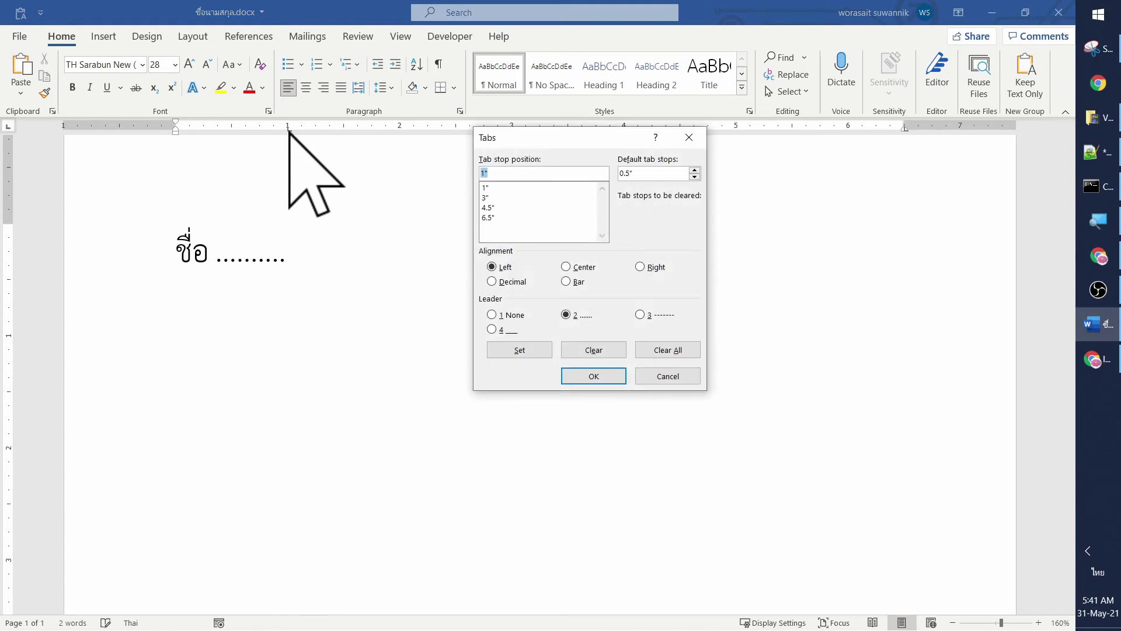
left_click(500, 198)
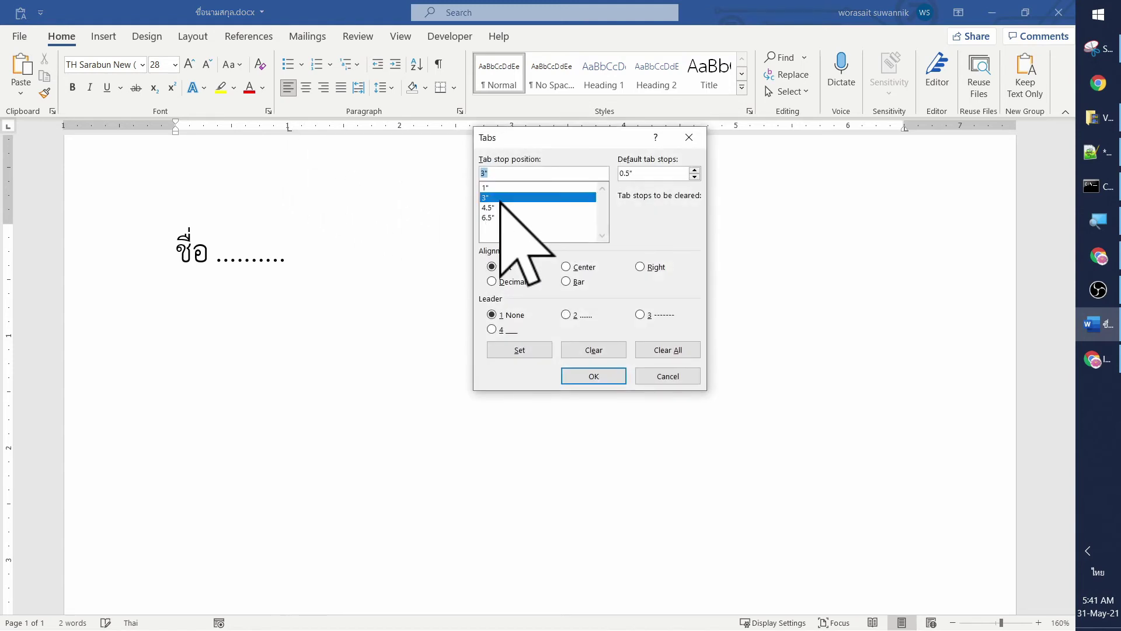
left_click(566, 314)
left_click(534, 350)
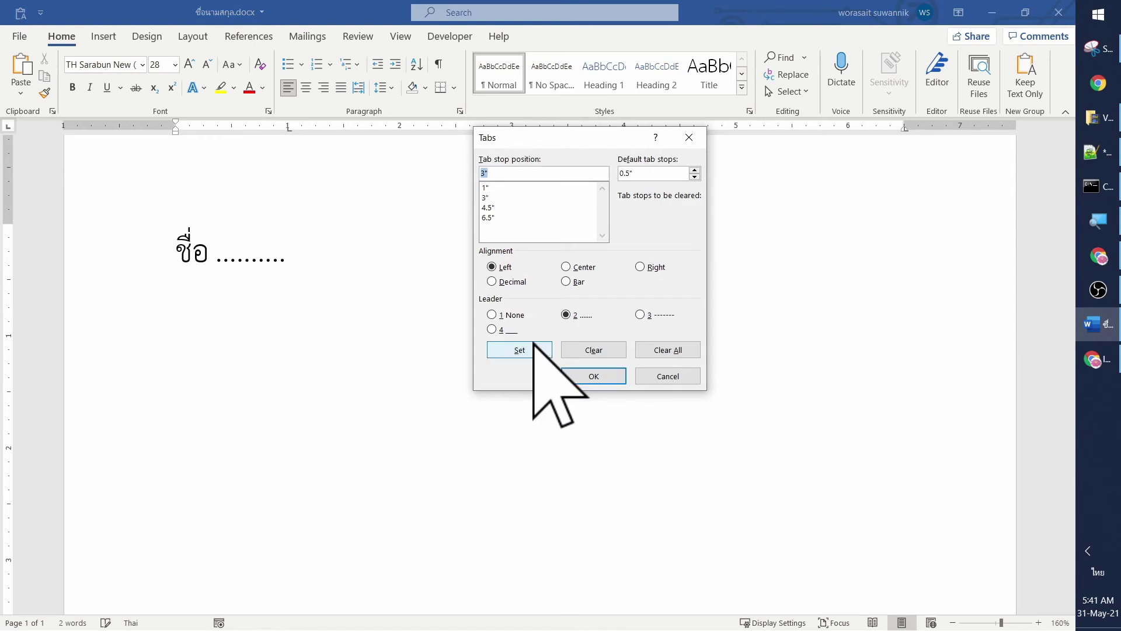
left_click(488, 207)
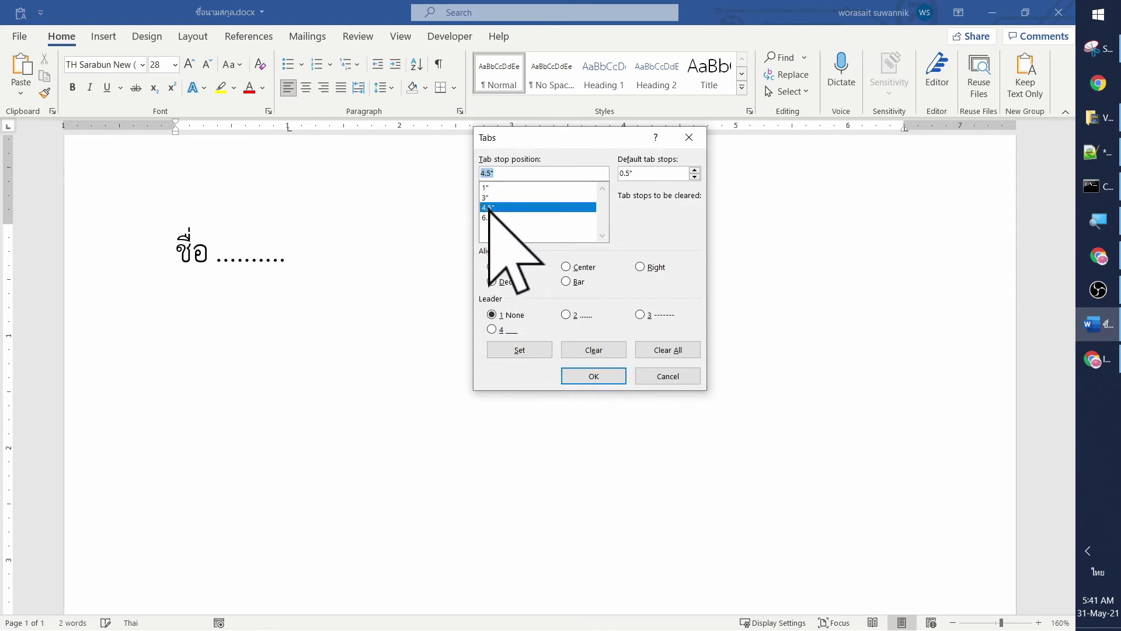
left_click(528, 350)
left_click(501, 218)
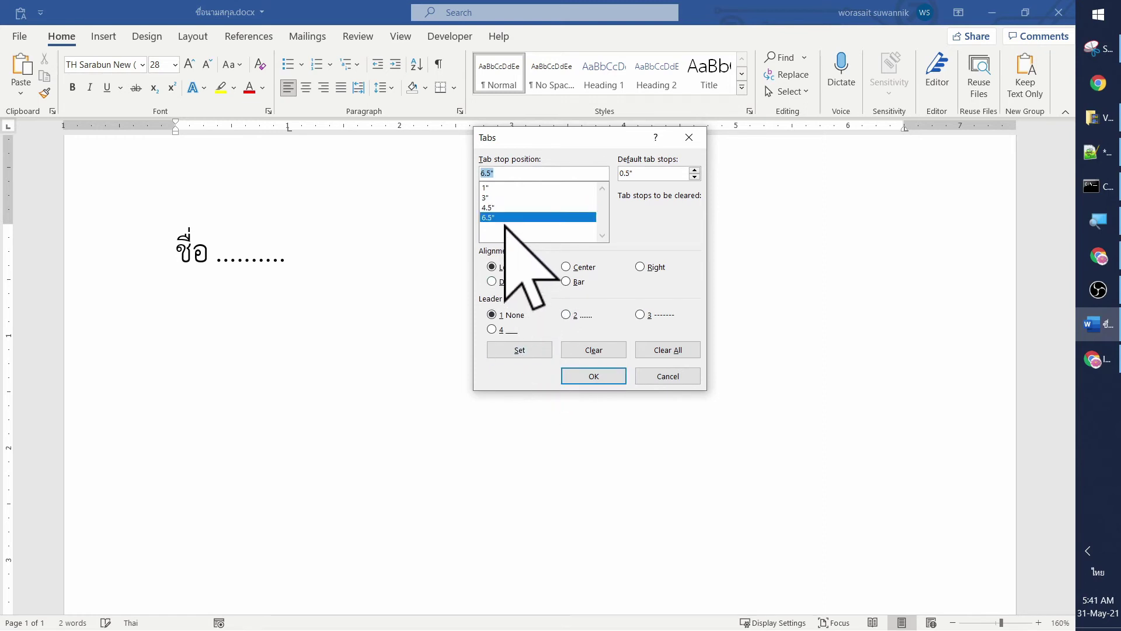
left_click(566, 315)
left_click(538, 349)
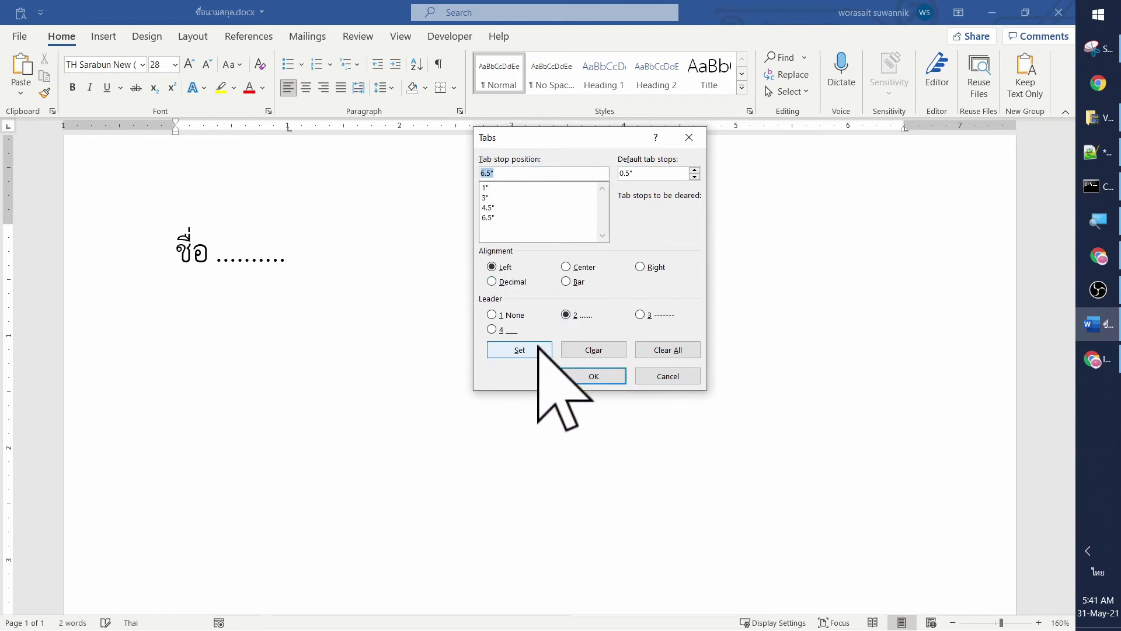
left_click(575, 375)
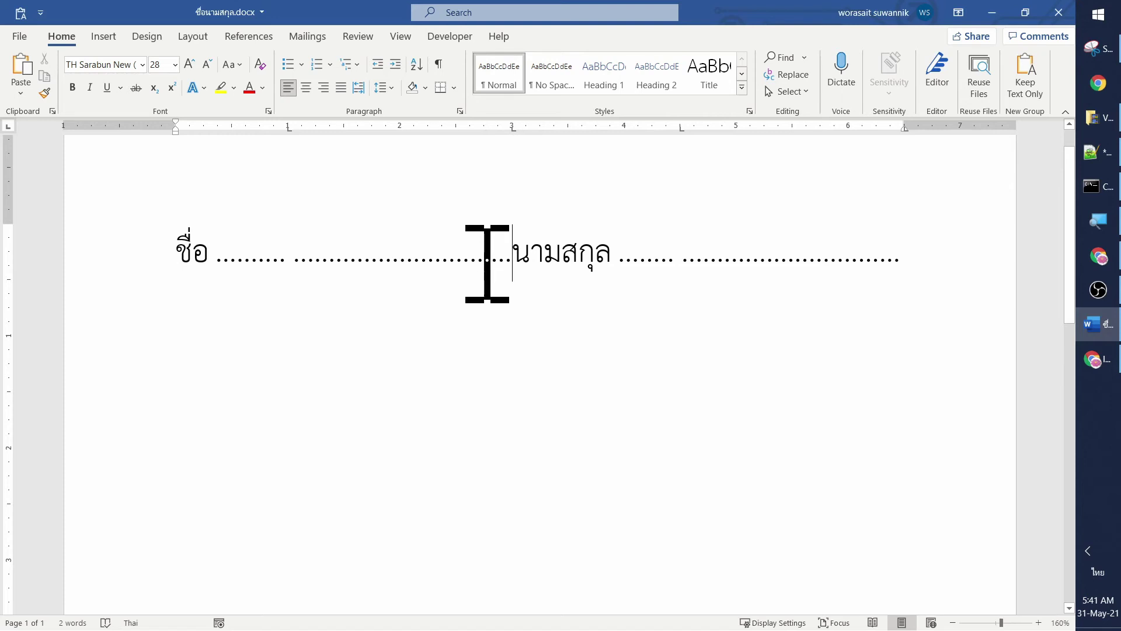
Type a sample first name after ชื่อ and a surname after the leader.
left_click(350, 263)
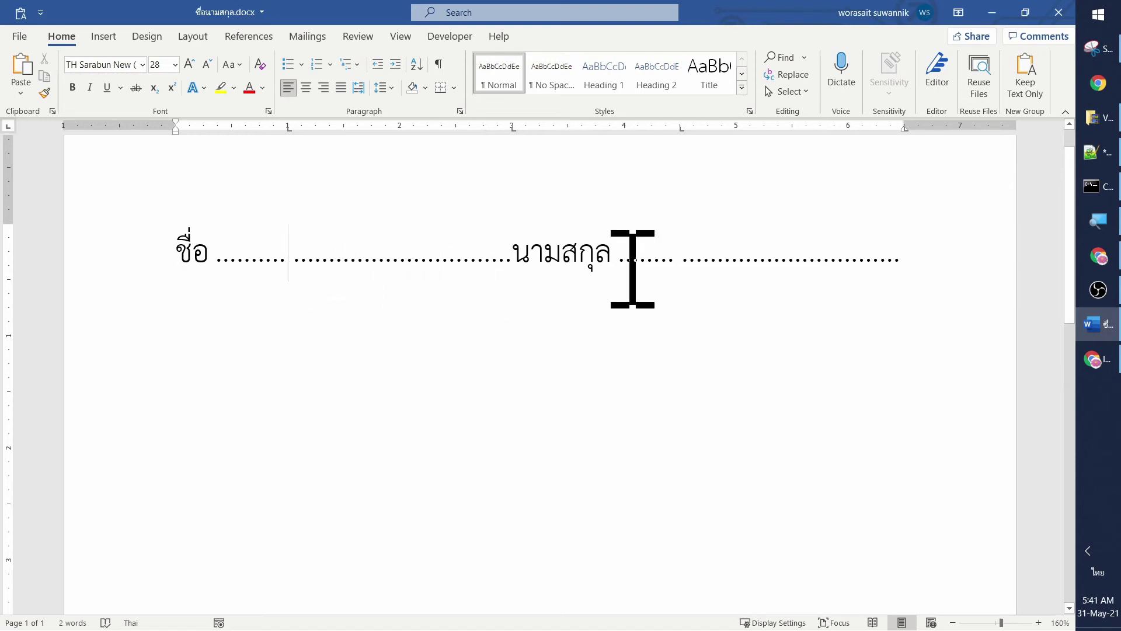
key("Left")
key("Left")
key("Left")
key("Right")
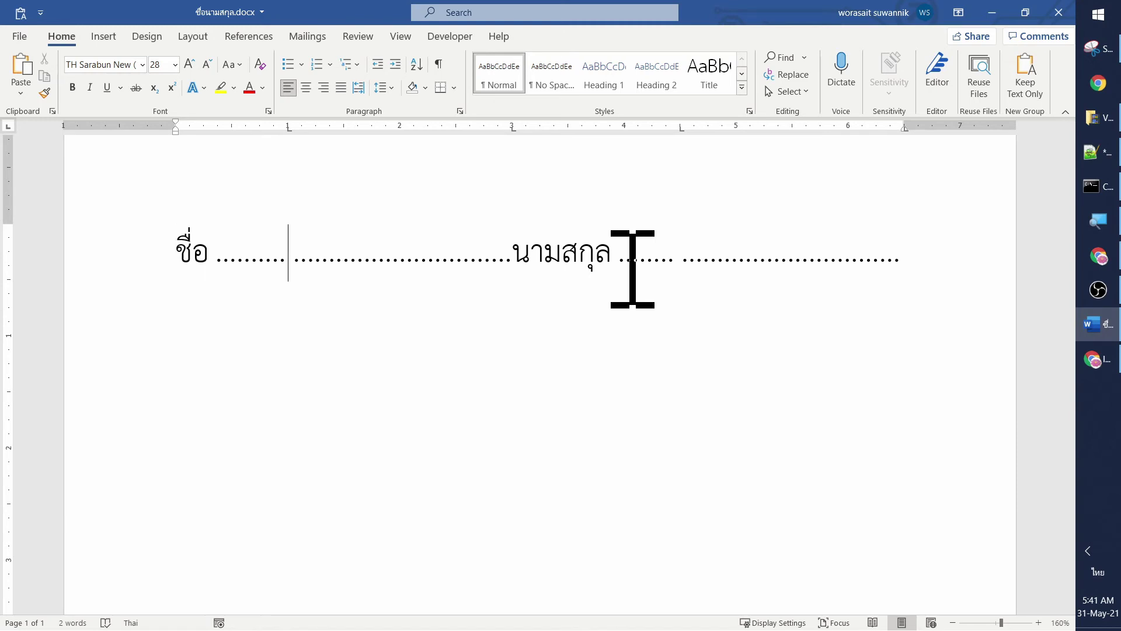
type("ว")
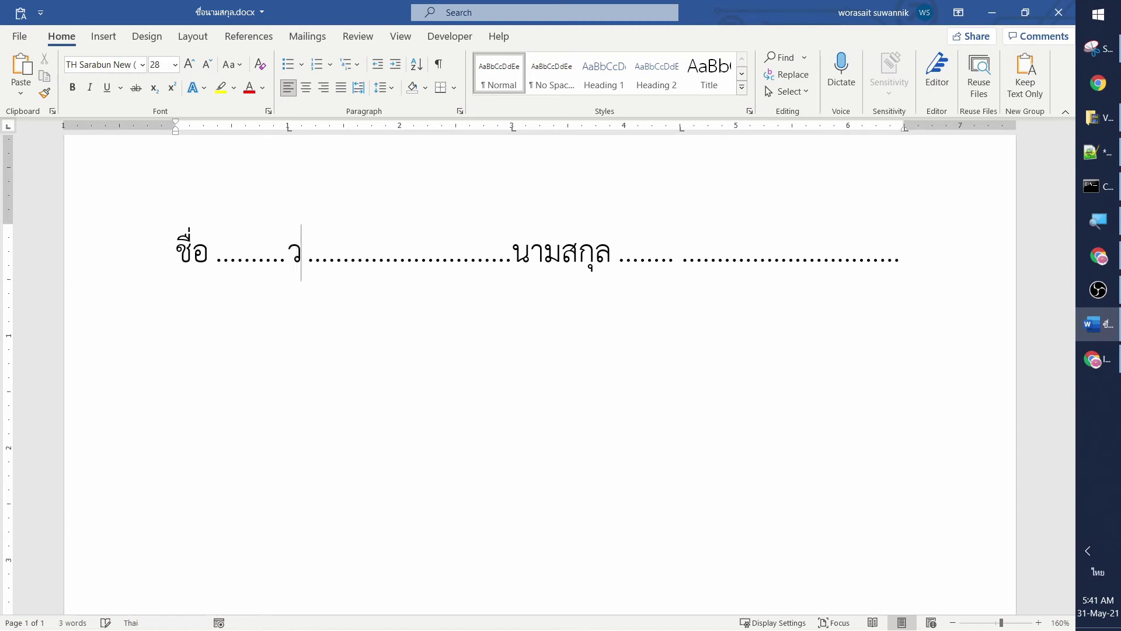
type("รเศรษฐ")
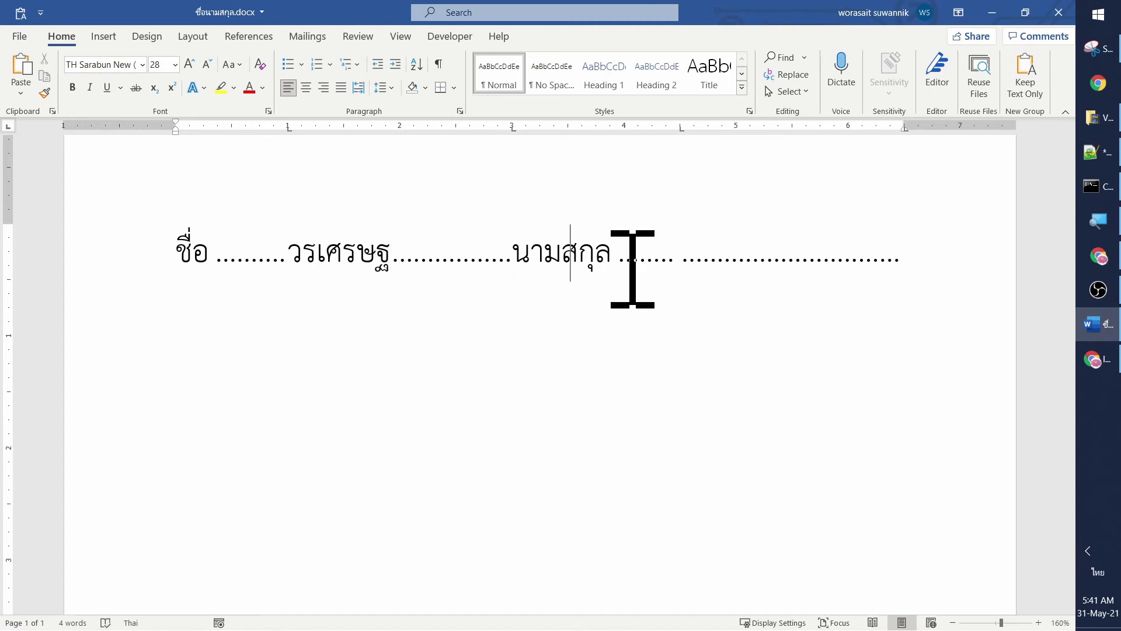
type("ว")
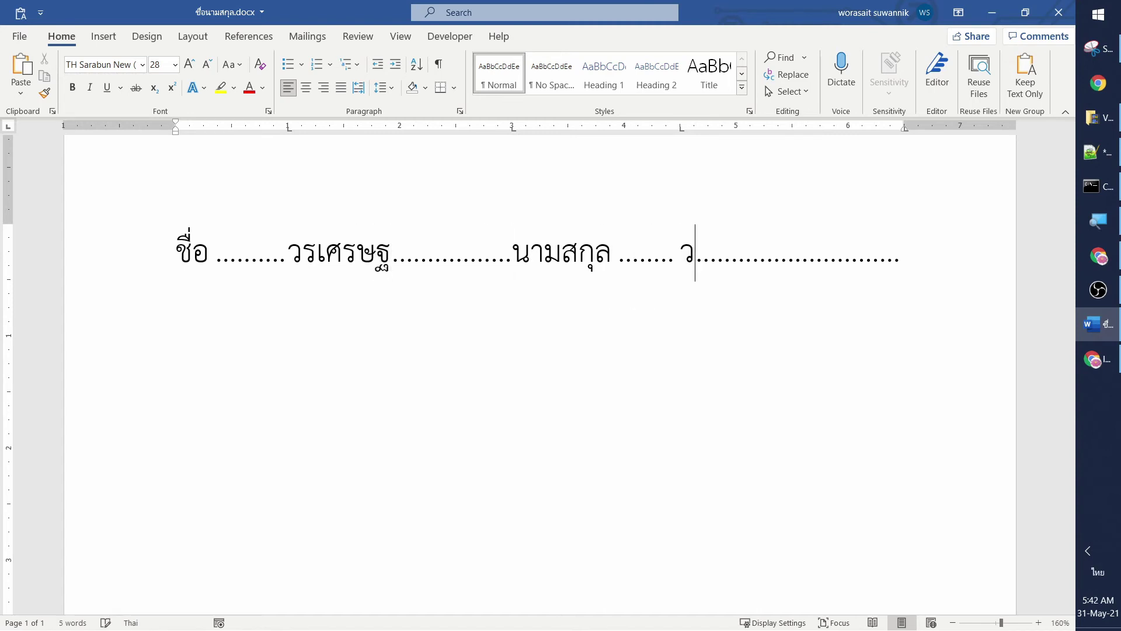
key("BackSpace")
type("สุวรรณิก")
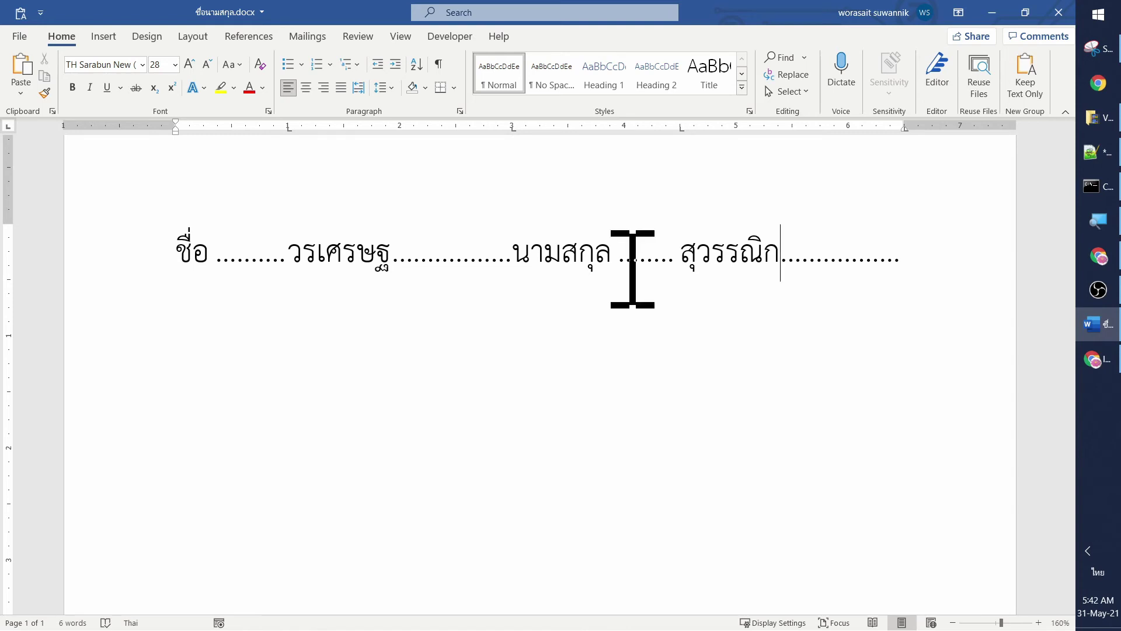
Undo the typed names, leaving both dotted blanks empty.
key("ctrl+z")
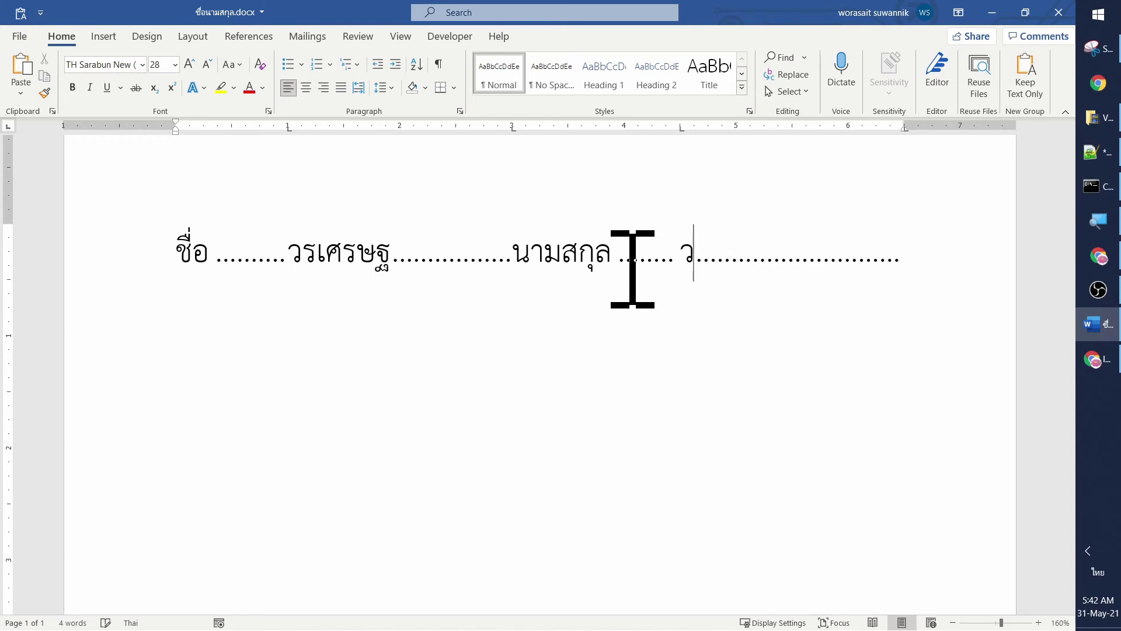
key("ctrl+z")
key("ctrl+z")
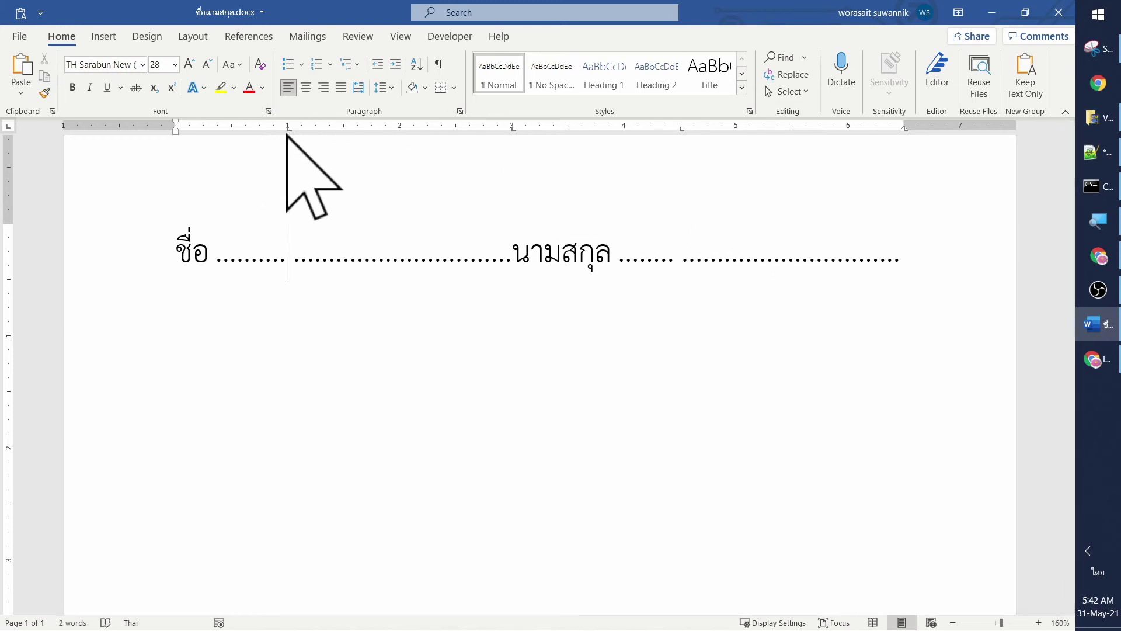
key("ctrl+z")
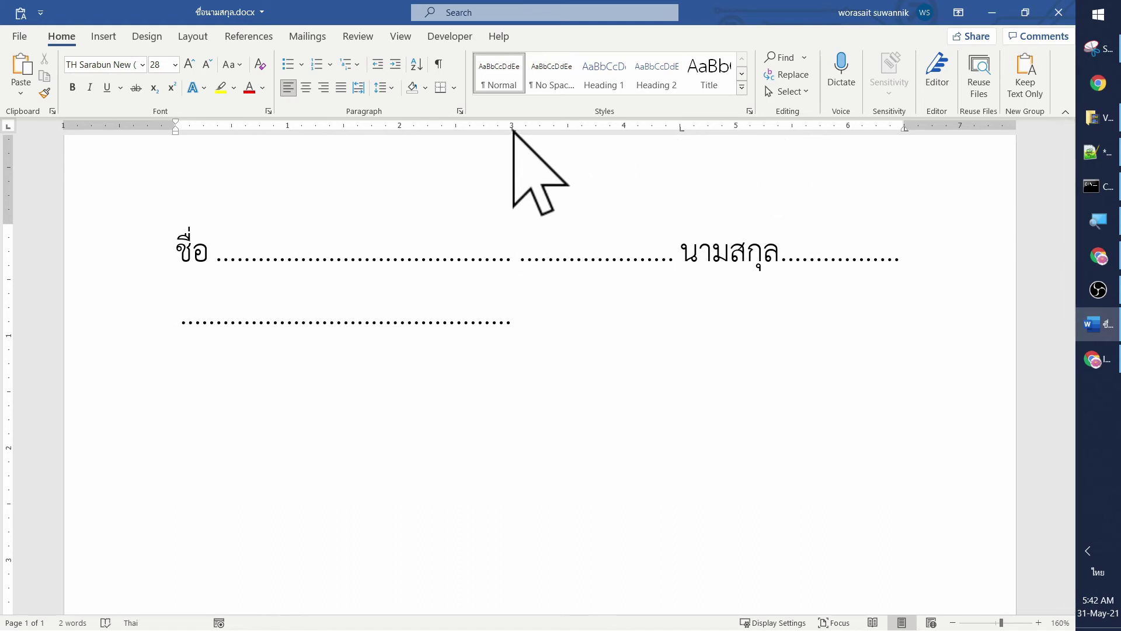
Try moving a name-line tab stop, undo it, then rejoin นามสกุล after a stray line break.
left_click_drag(512, 128, 514, 193)
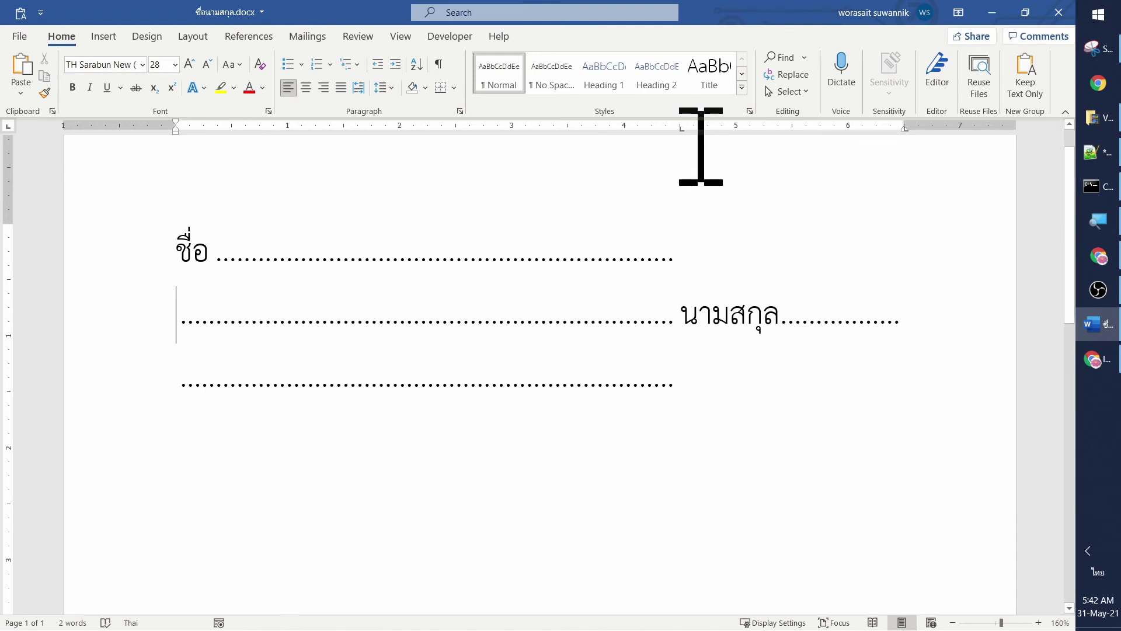
key("ctrl+z")
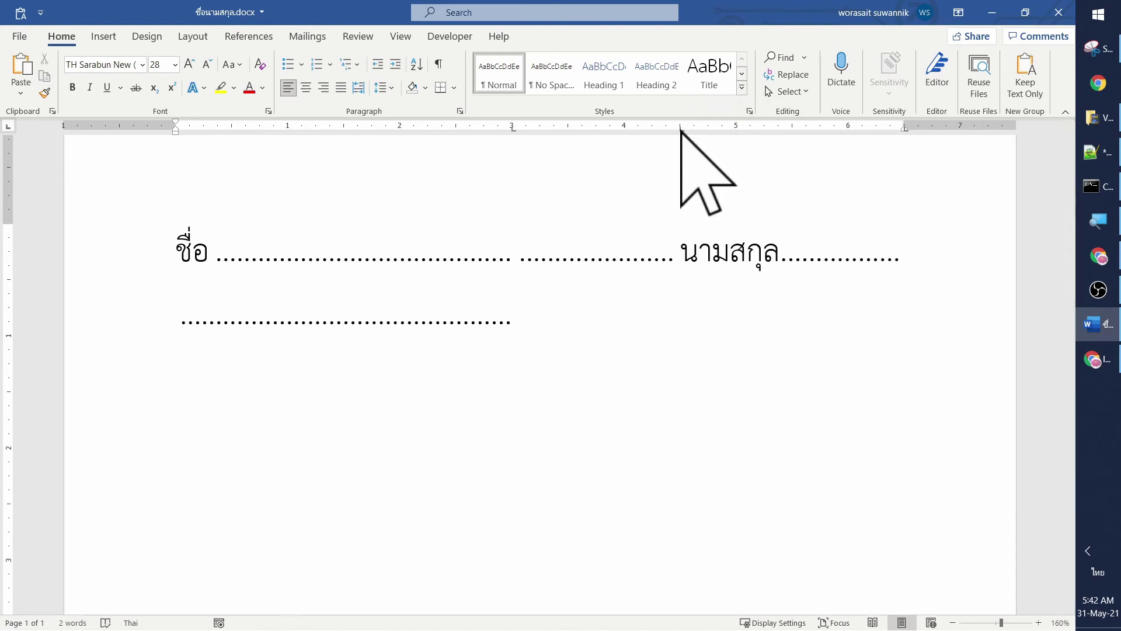
key("Return")
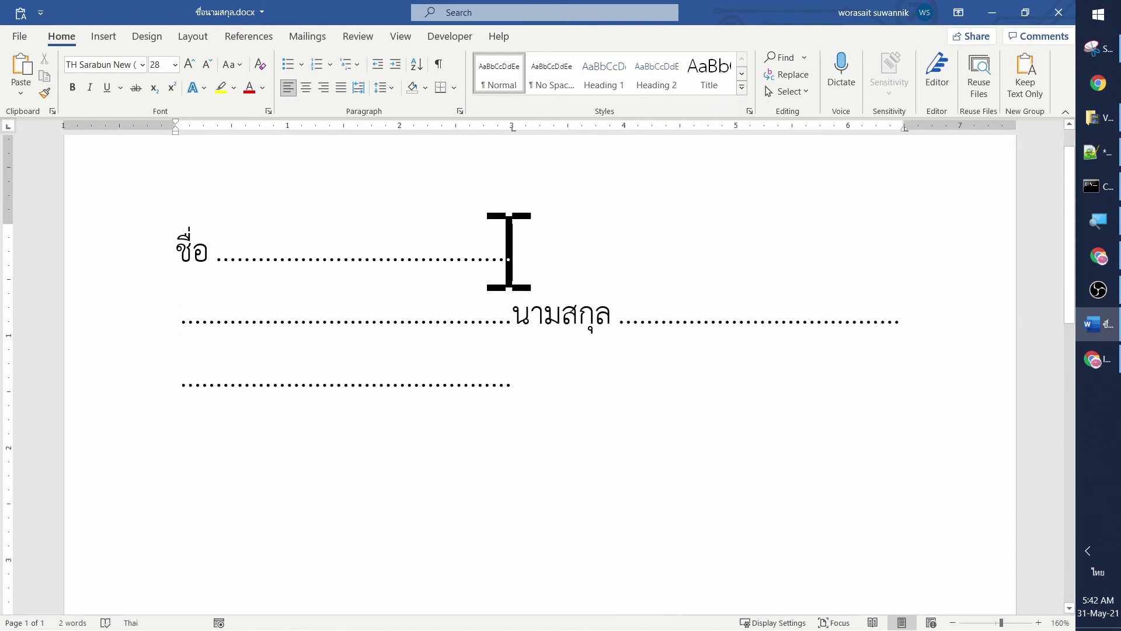
left_click(509, 251)
key("Delete")
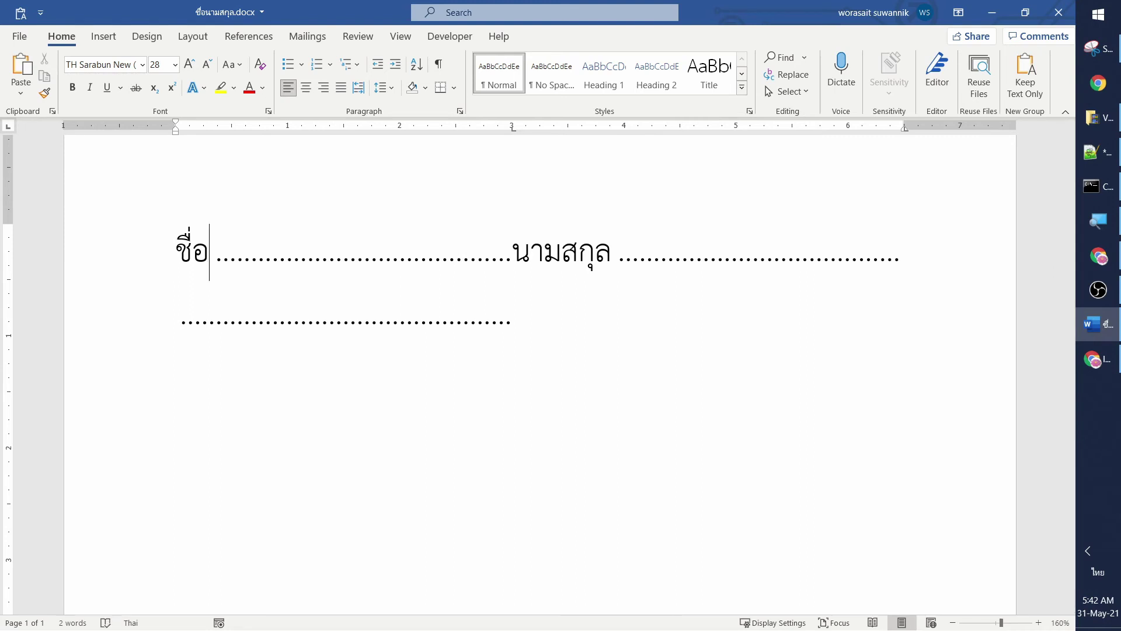
key("ctrl+z")
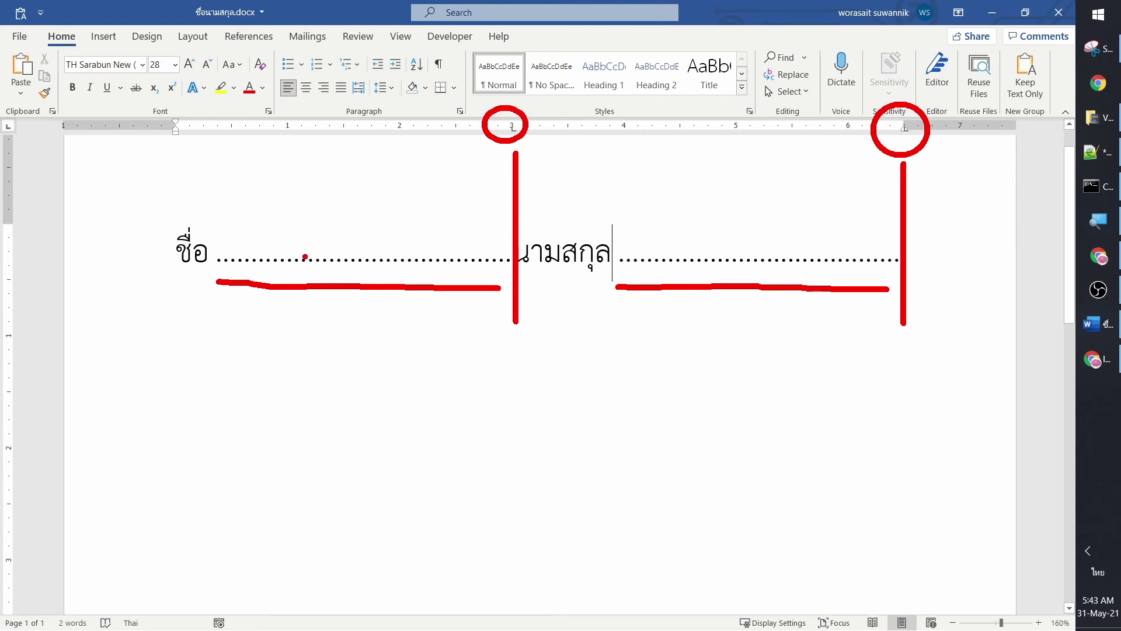
mouse_move(307, 267)
left_mouse_down()
mouse_move(281, 240)
mouse_move(308, 264)
left_mouse_up()
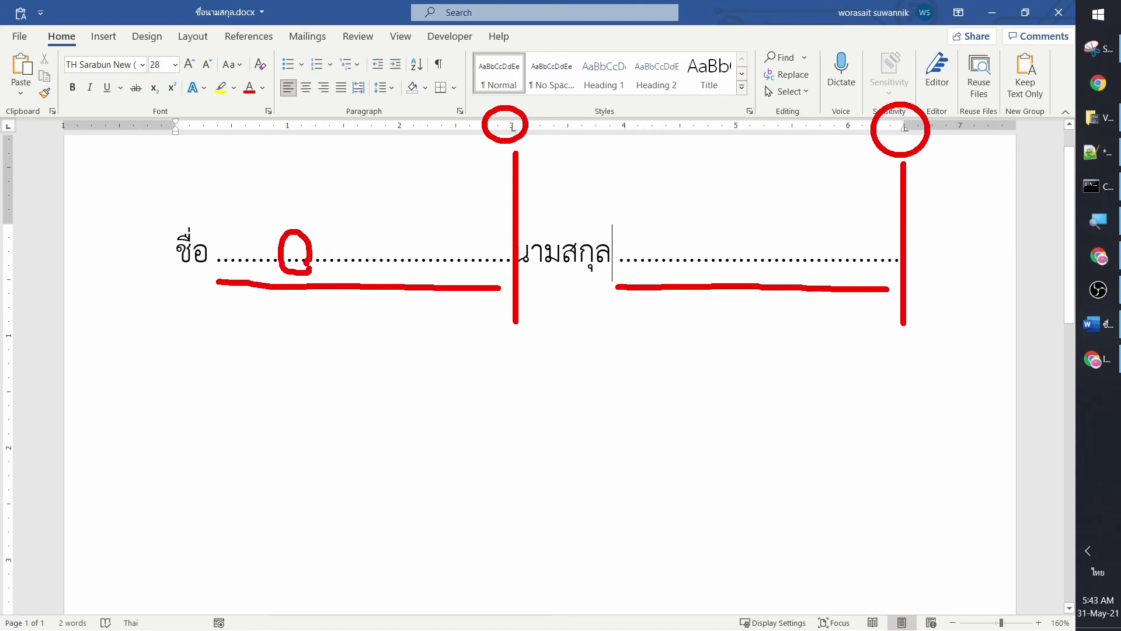
key("Escape")
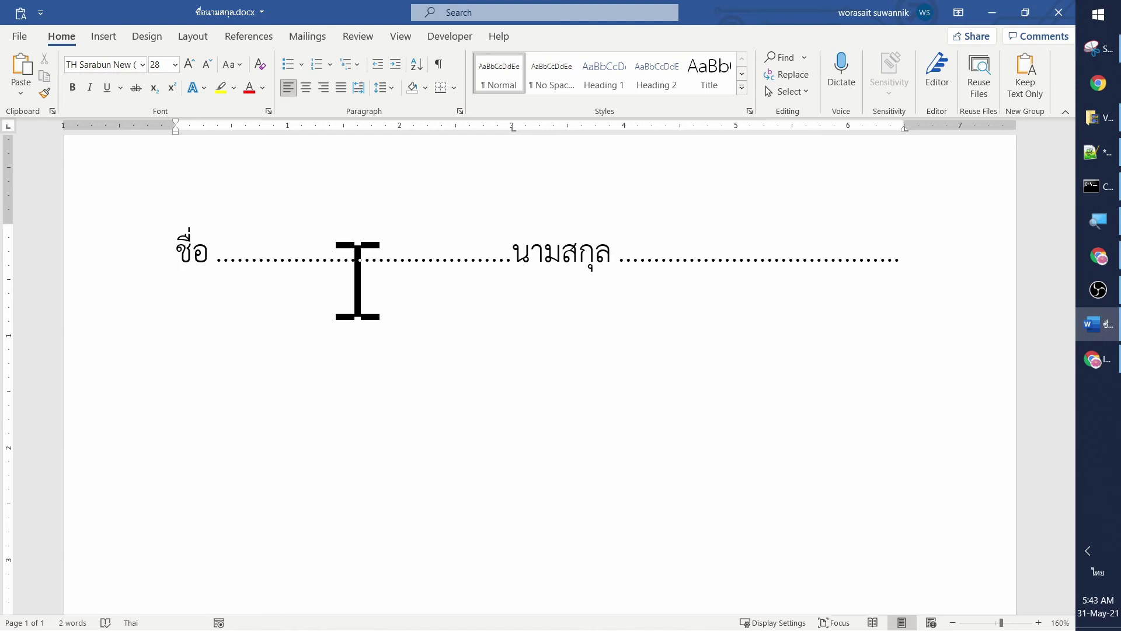
Replace the name line with a tab-separated price list: ไมโครโฟน 5,000 and หูฟัง 150.
key("ctrl+a")
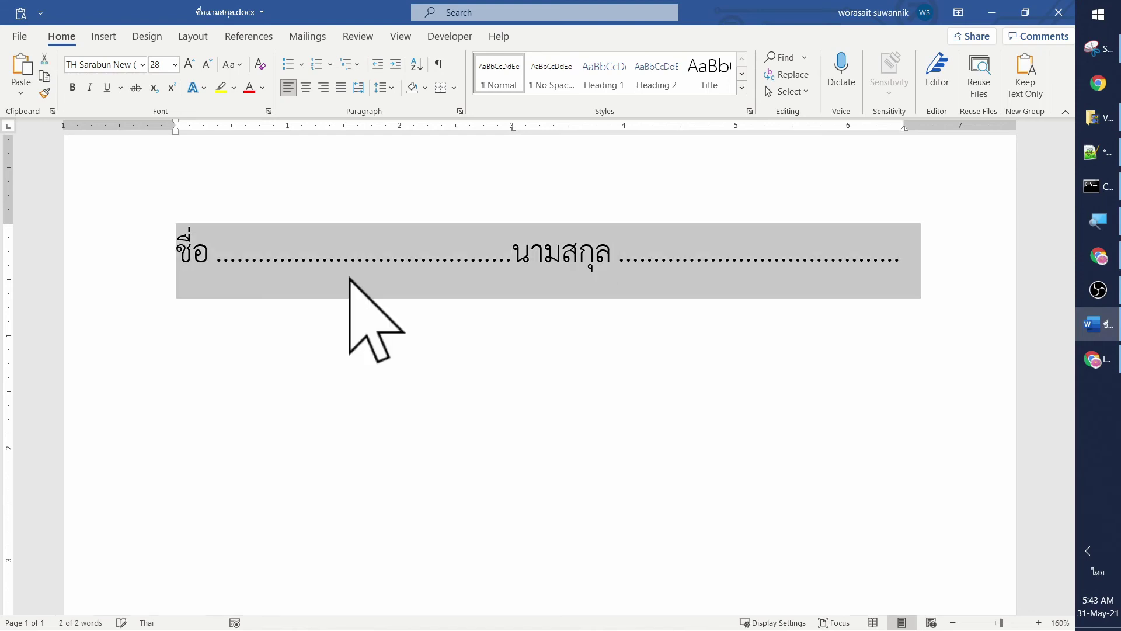
key("Delete")
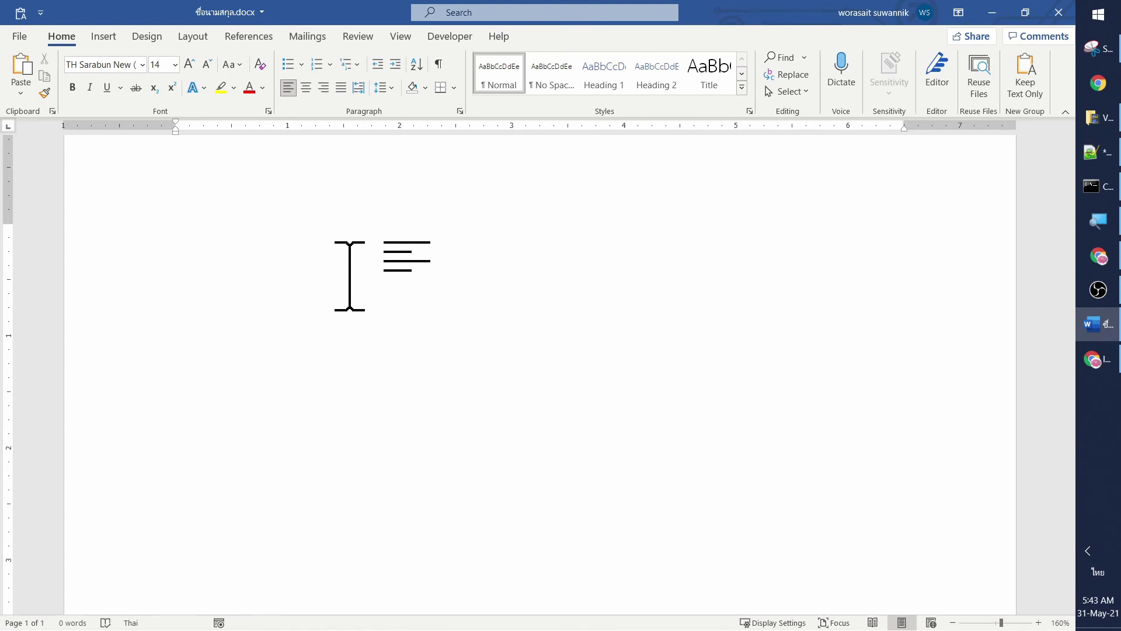
key("grave")
type("w,")
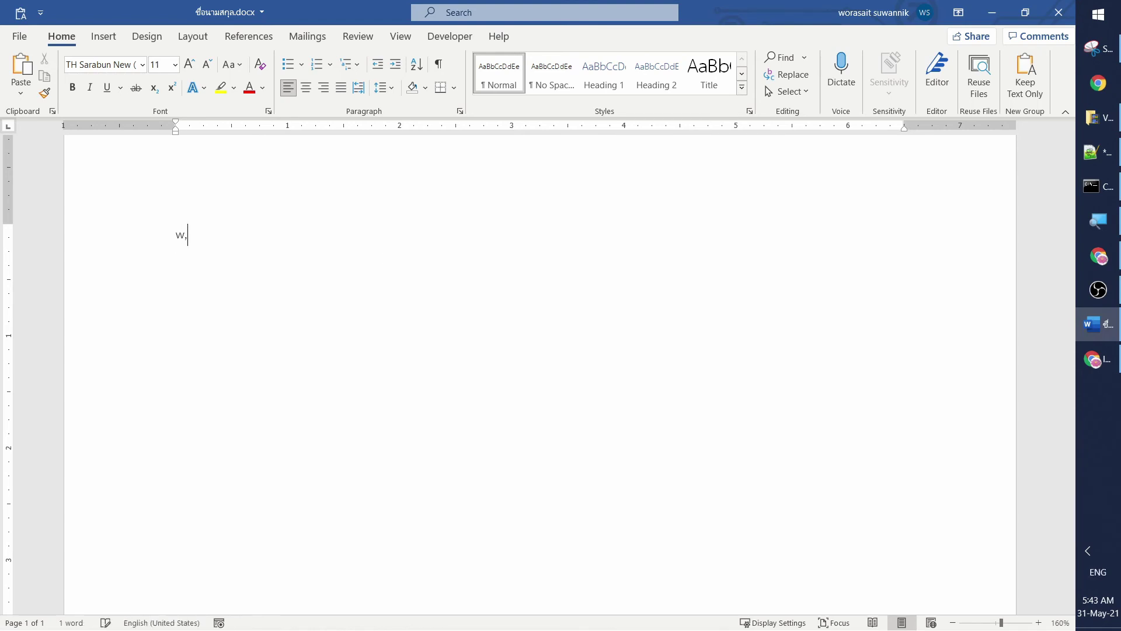
key("grave")
key("BackSpace")
type("ไม่")
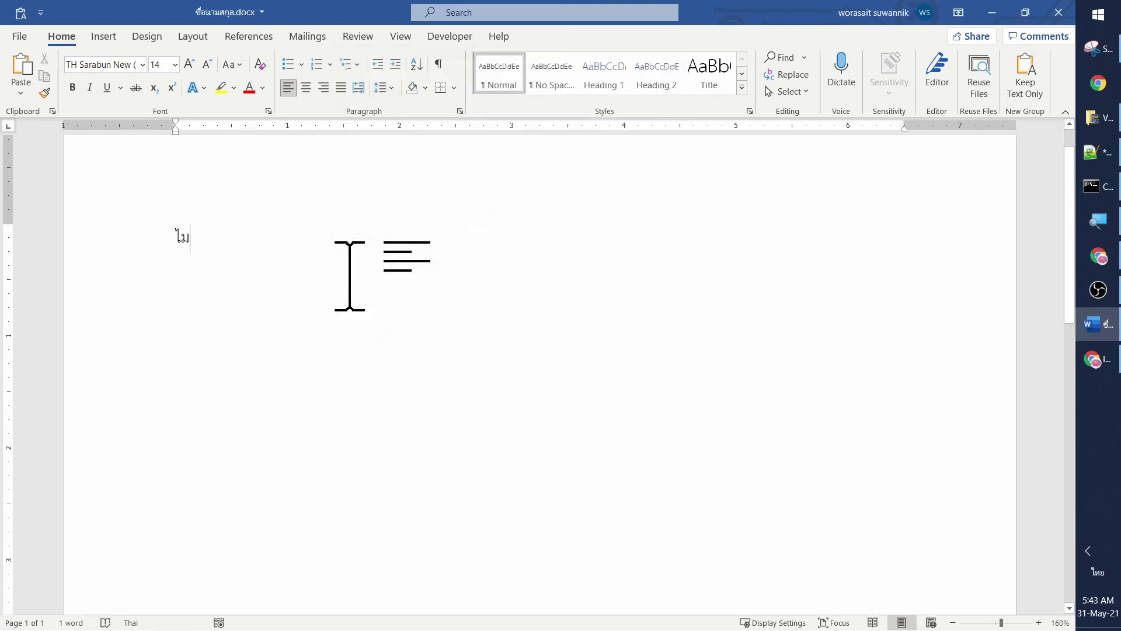
type("โครโฟน")
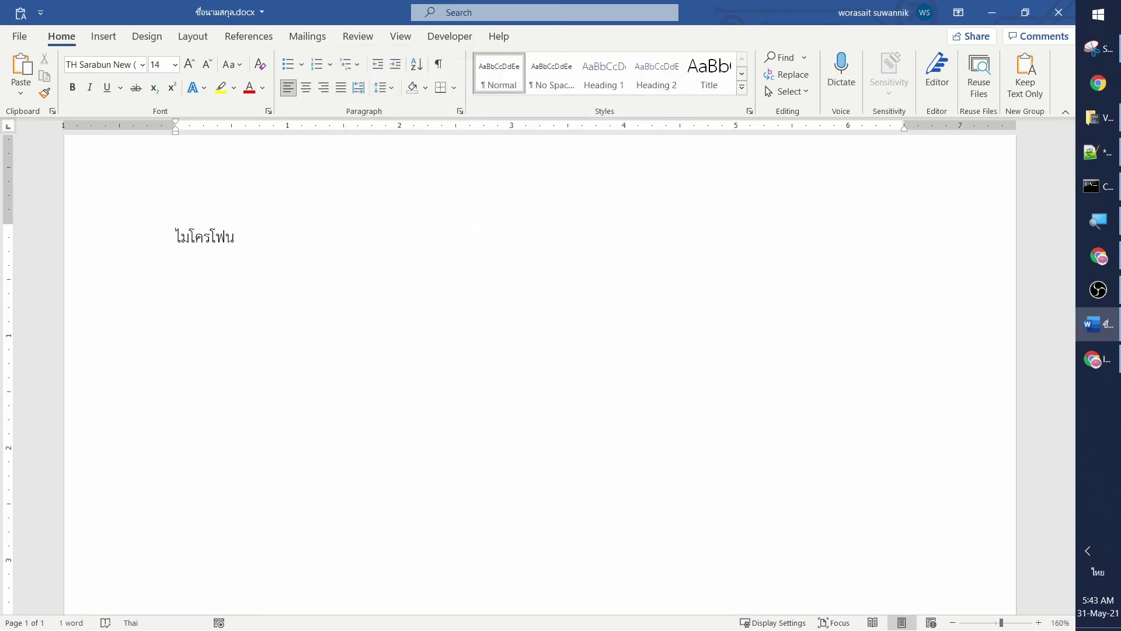
type("5")
type(",000")
type("ห")
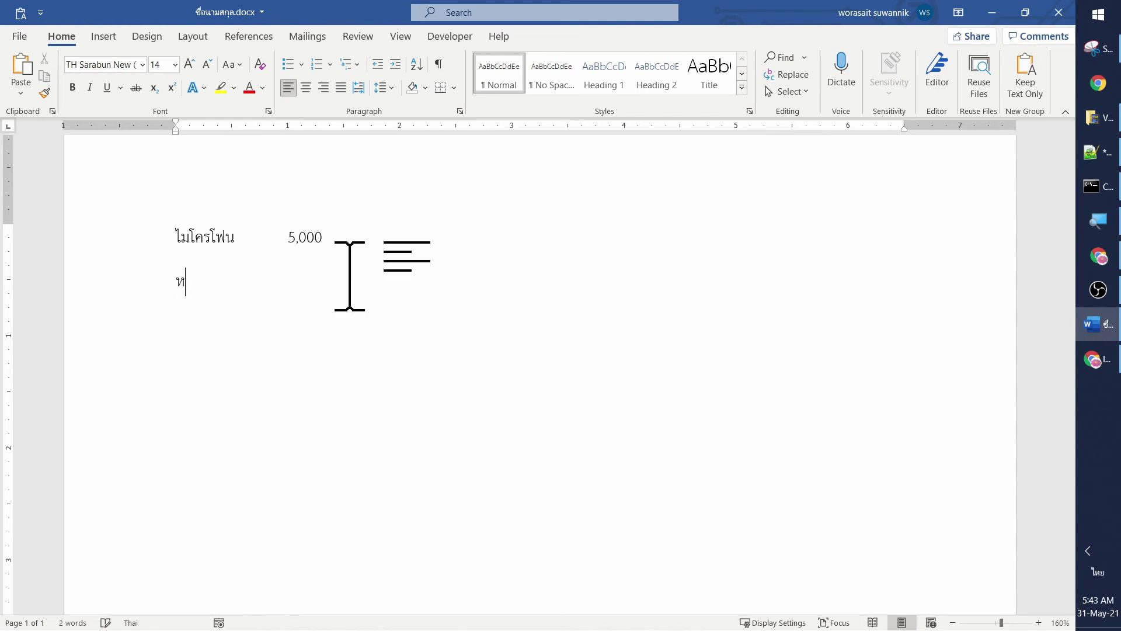
type("ูฟัง15")
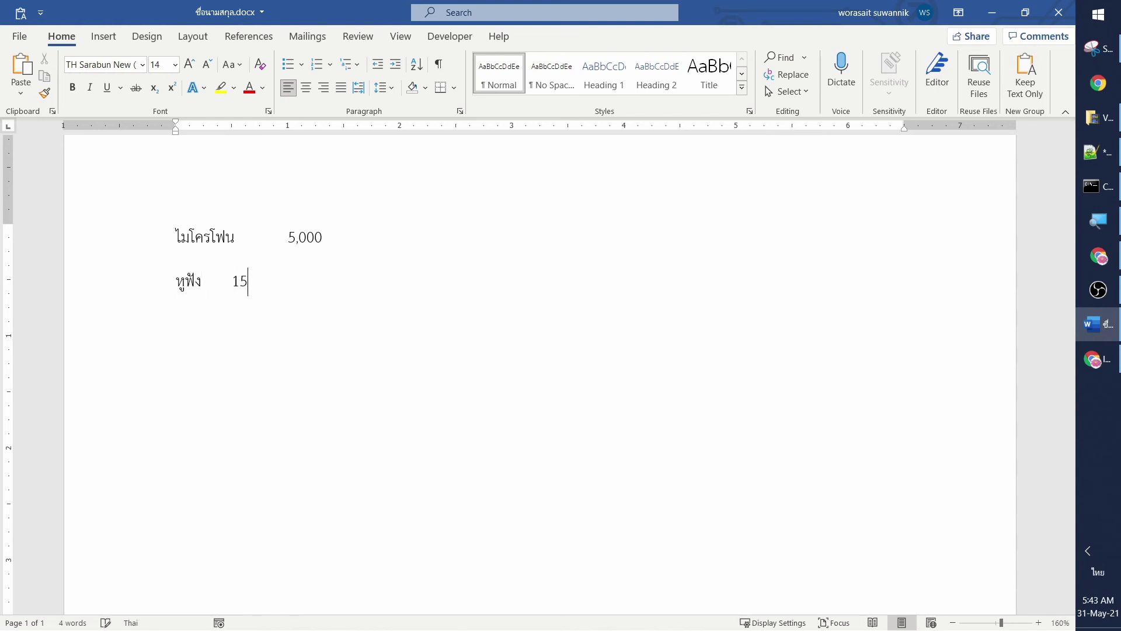
type("0")
Select the tab gaps after ไมโครโฟน and before 150 to show the tab characters.
key("Up")
key("shift+Right")
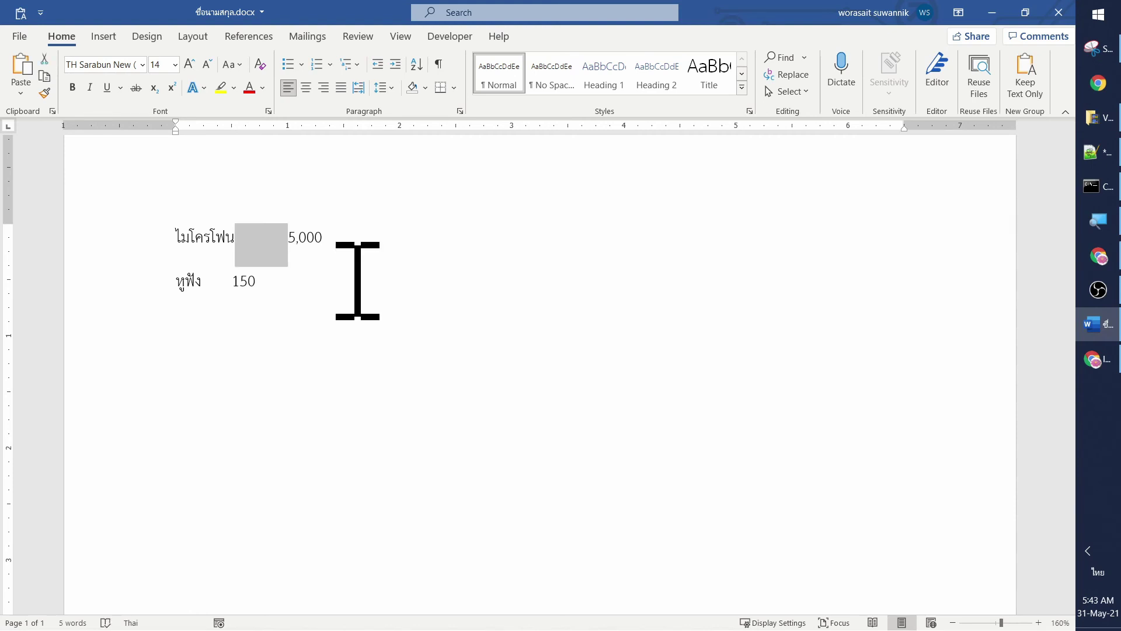
key("Down")
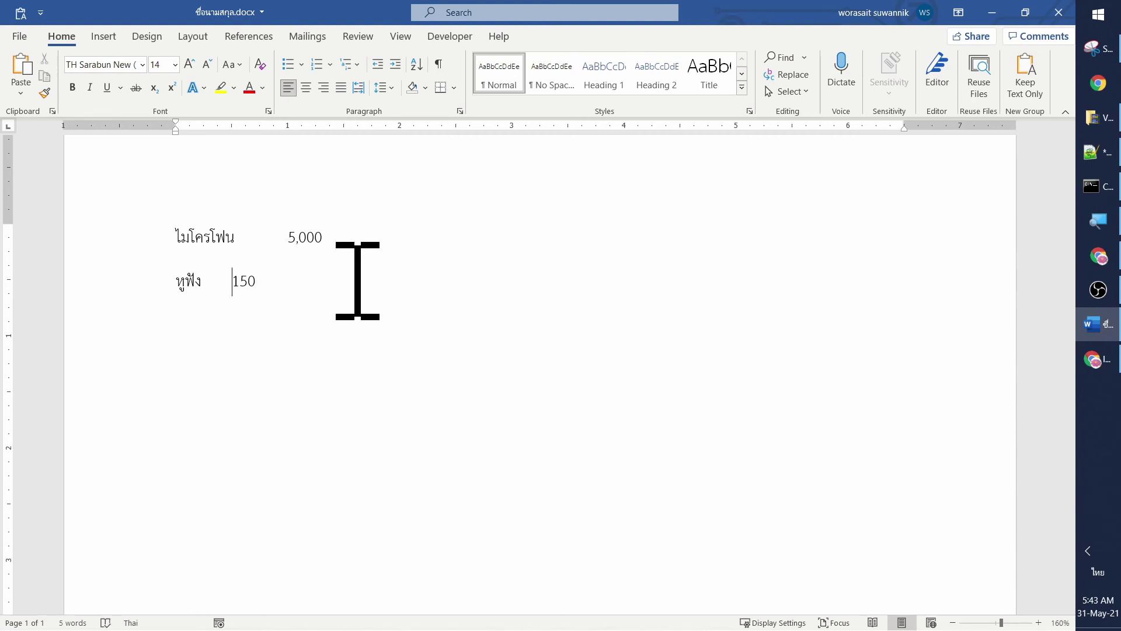
key("shift+Left")
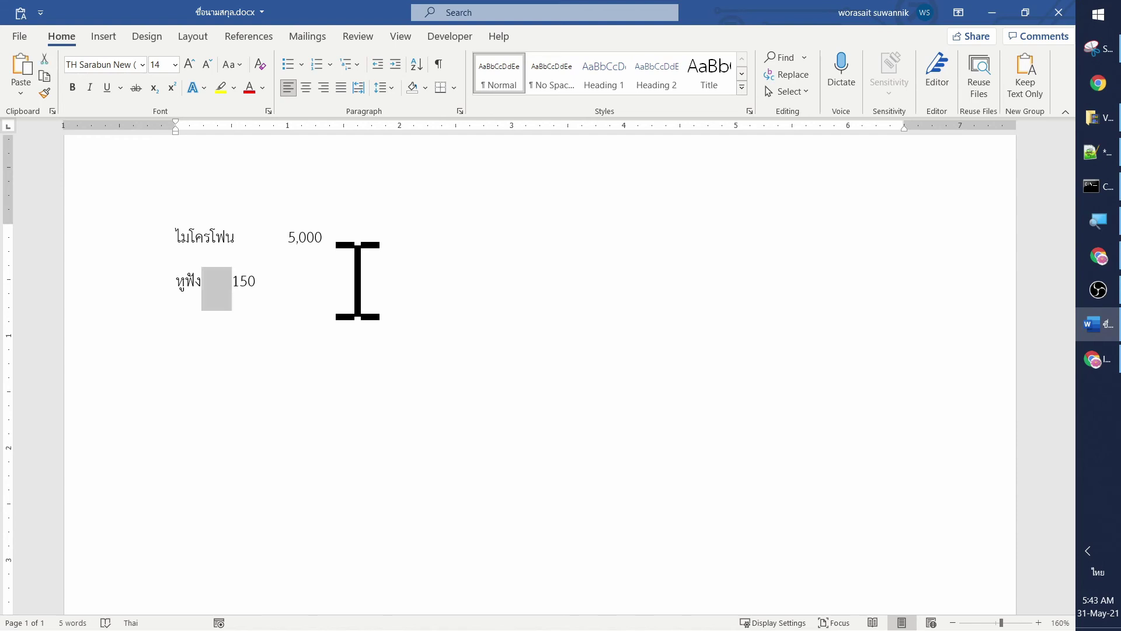
key("Right")
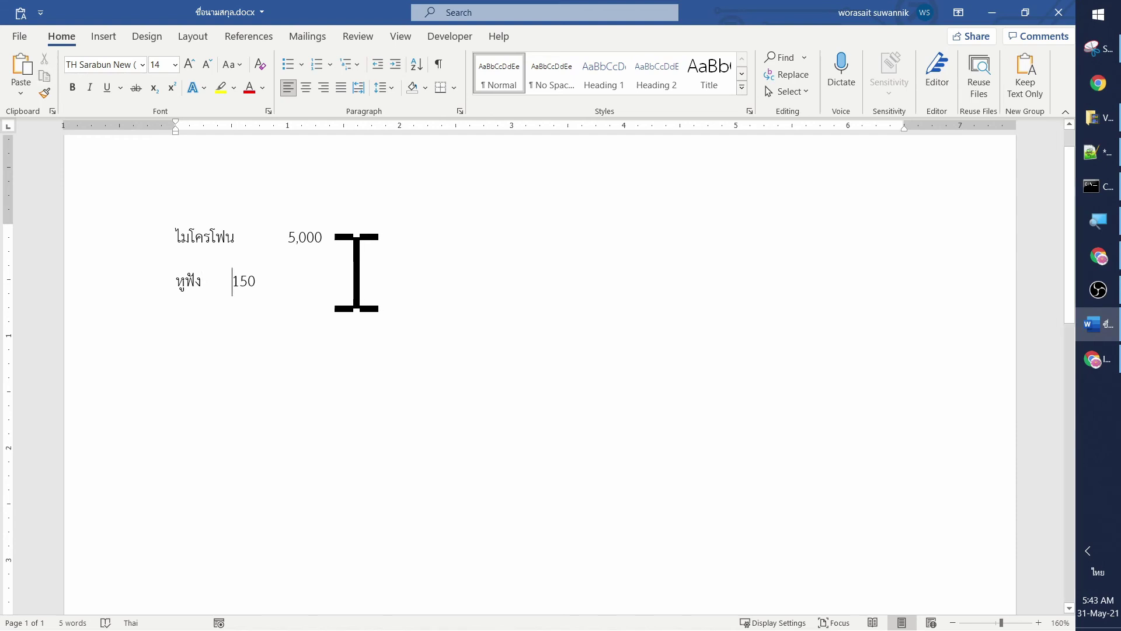
Enlarge the ไมโครโฟน 5,000 and หูฟัง 150 lines to 28 pt, then reselect them.
left_click_drag(320, 275, 150, 242)
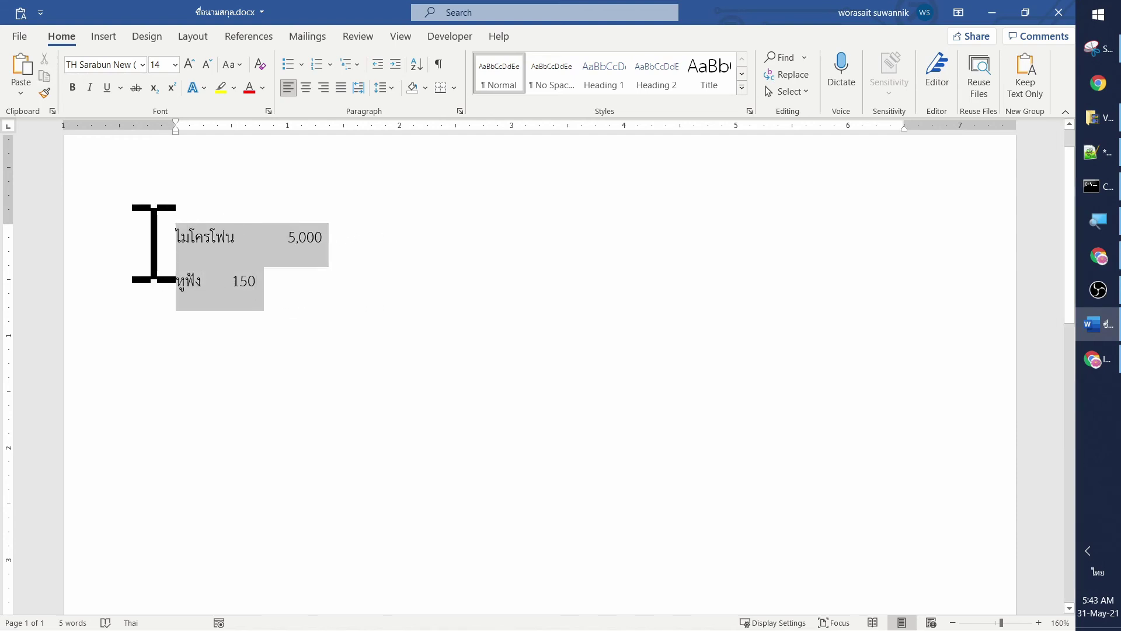
left_click(175, 64)
left_click(168, 299)
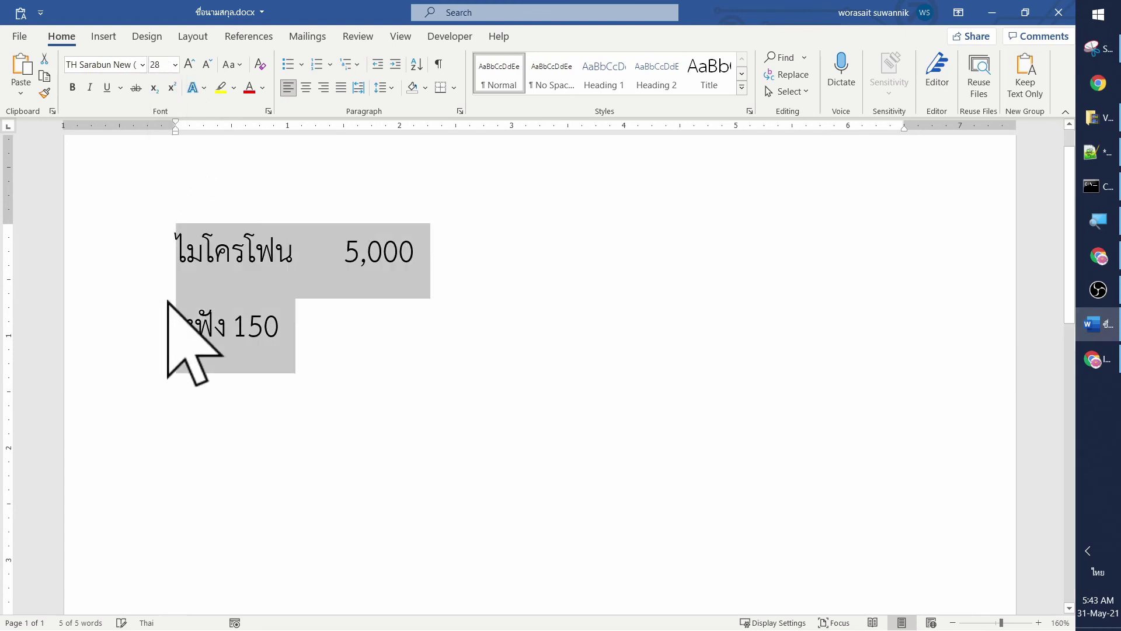
left_click(383, 298)
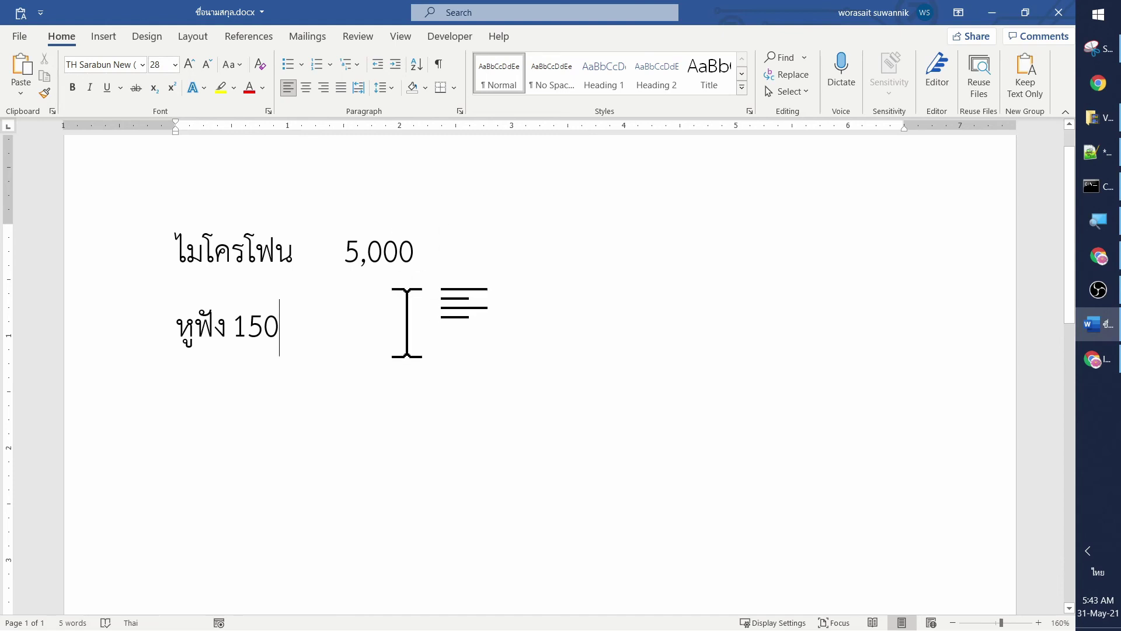
left_click_drag(435, 333, 210, 268)
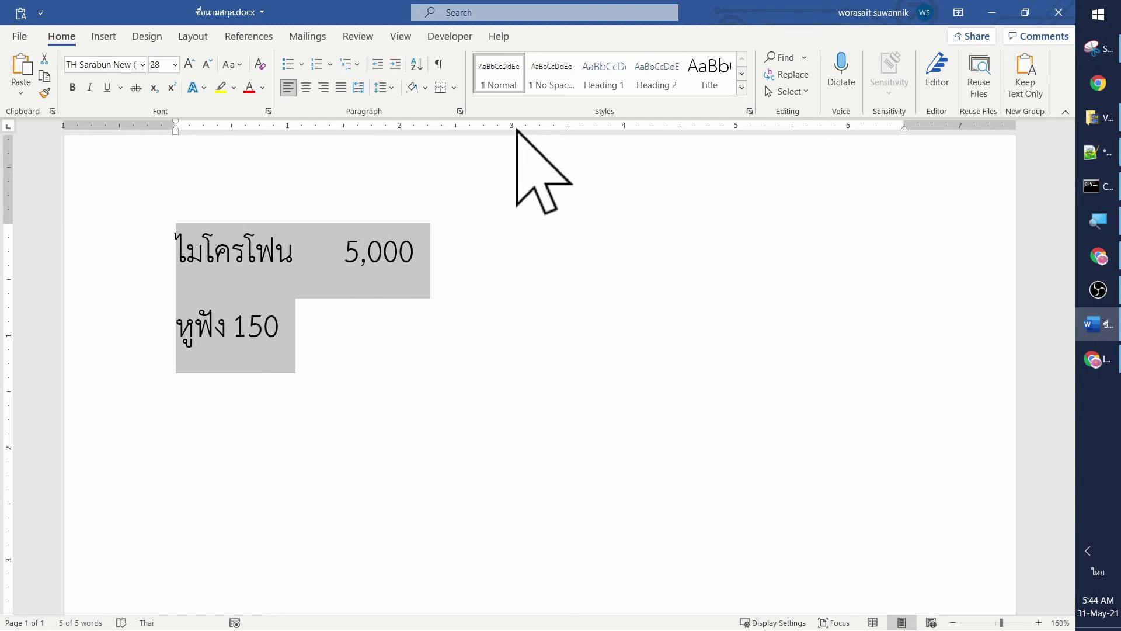
Add a right-aligned tab stop at 3" so 5,000 and 150 line up by their right edges.
left_click(514, 126)
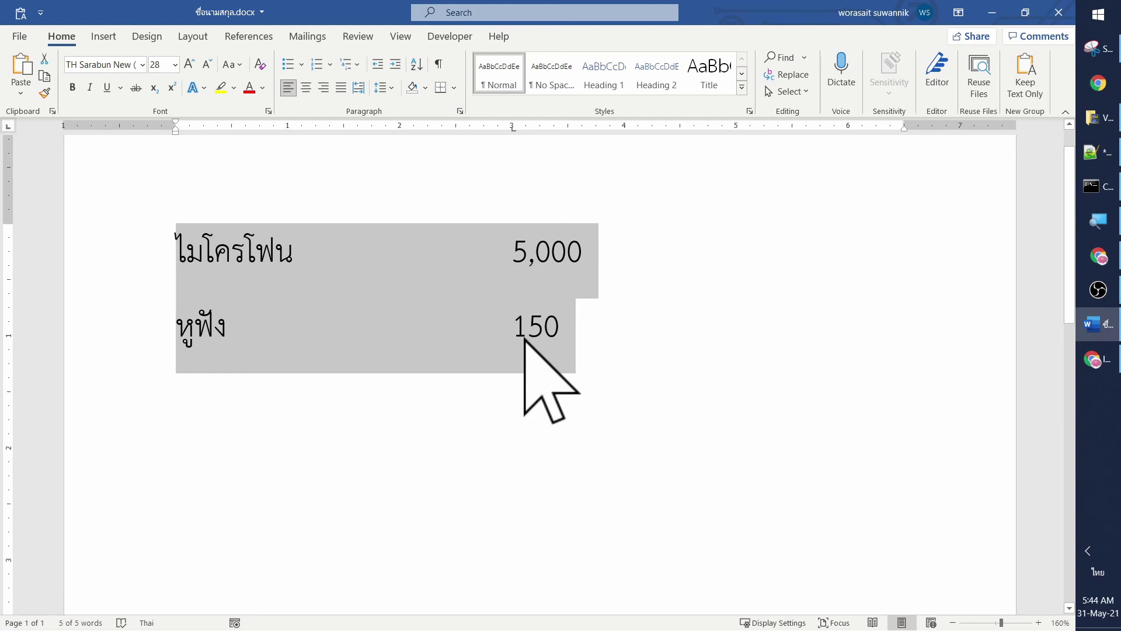
double_click(512, 131)
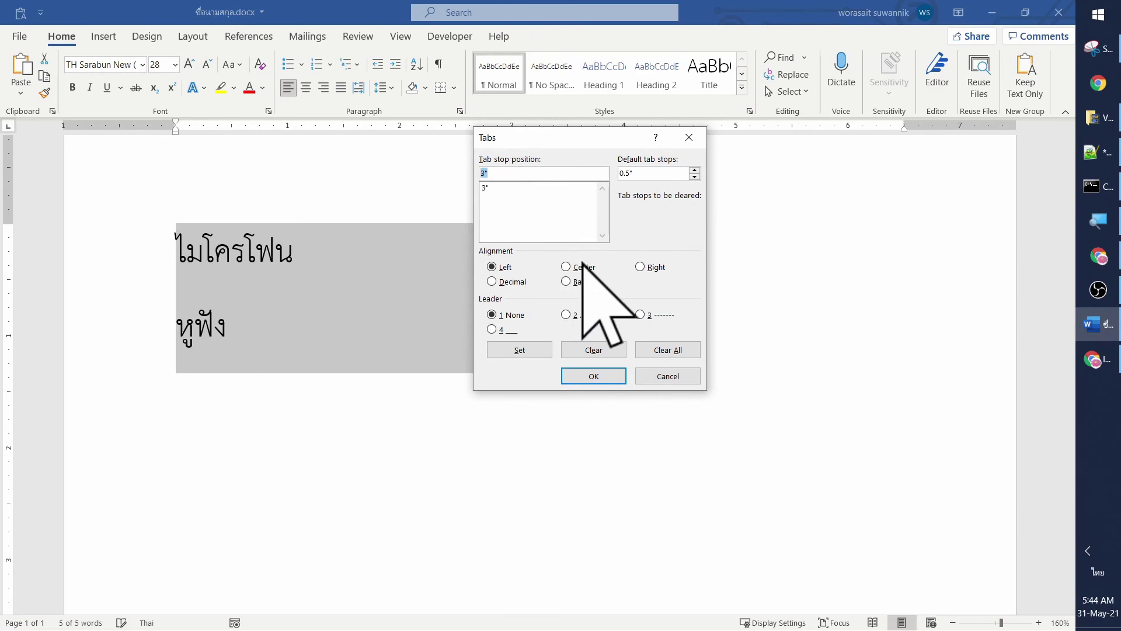
left_click(643, 267)
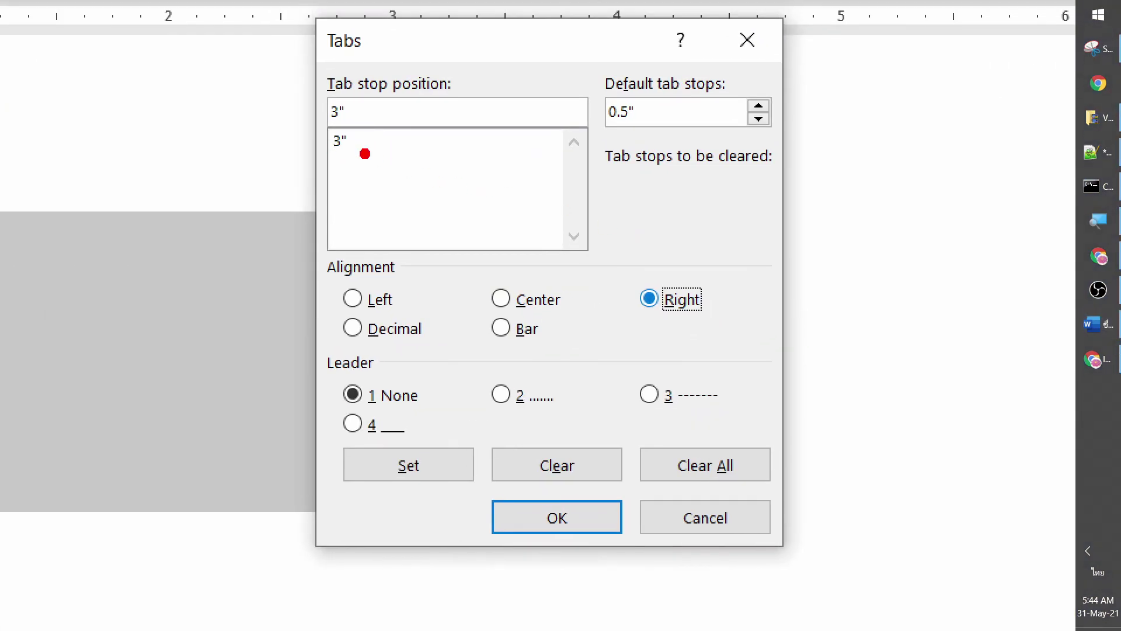
left_click_drag(365, 153, 381, 149)
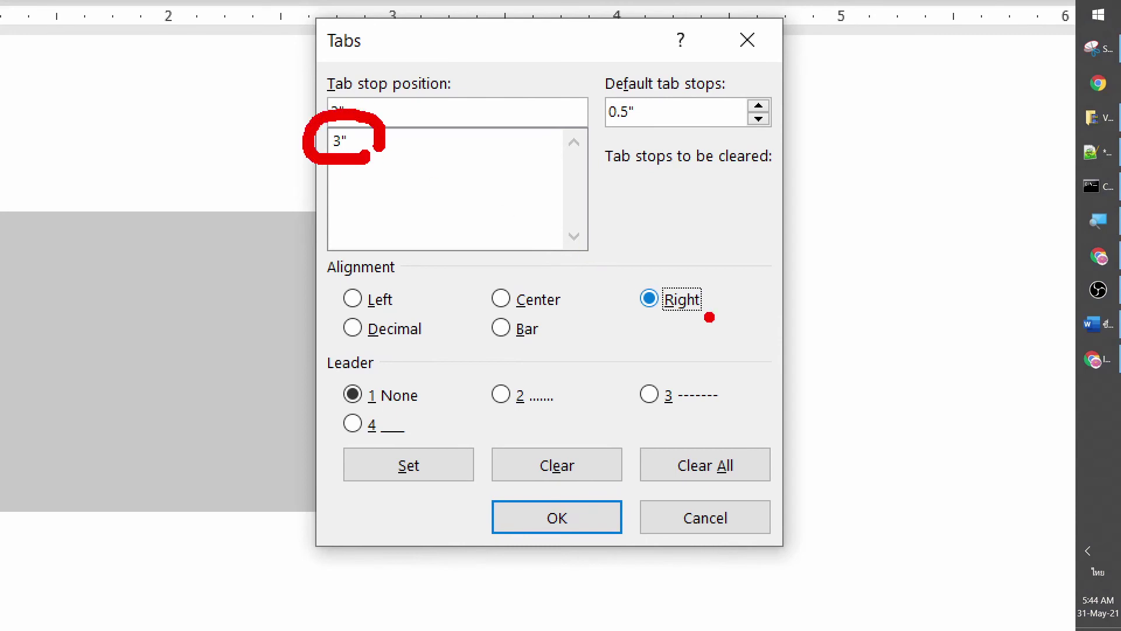
mouse_move(710, 317)
left_mouse_down()
mouse_move(596, 275)
mouse_move(727, 321)
left_mouse_up()
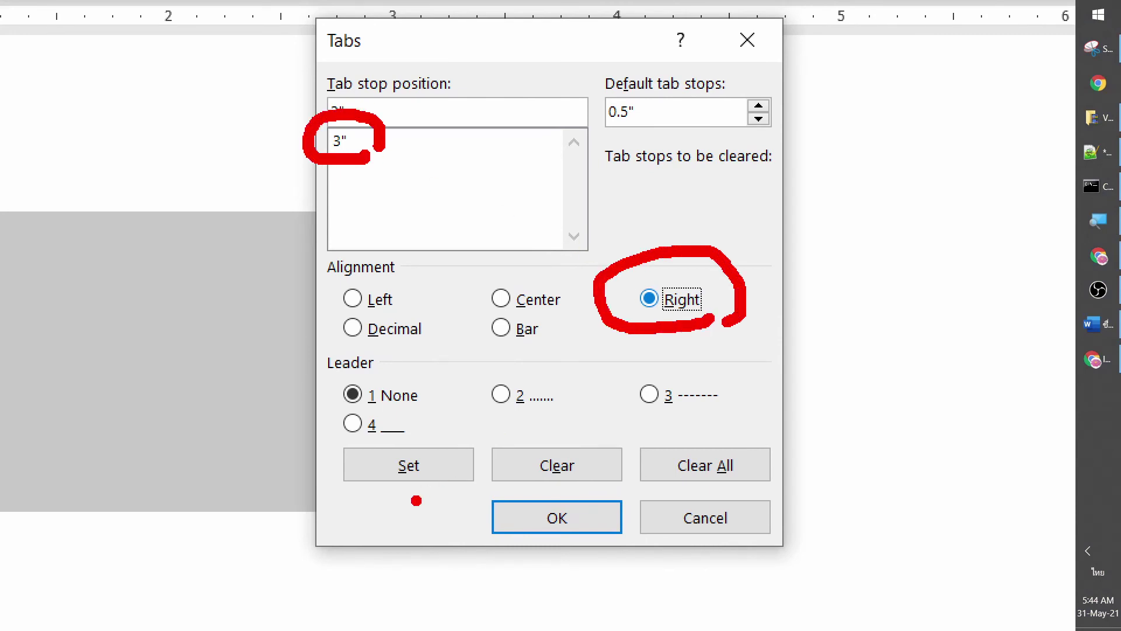
mouse_move(359, 450)
left_mouse_down()
mouse_move(403, 487)
mouse_move(496, 446)
left_mouse_up()
left_click_drag(488, 493, 613, 549)
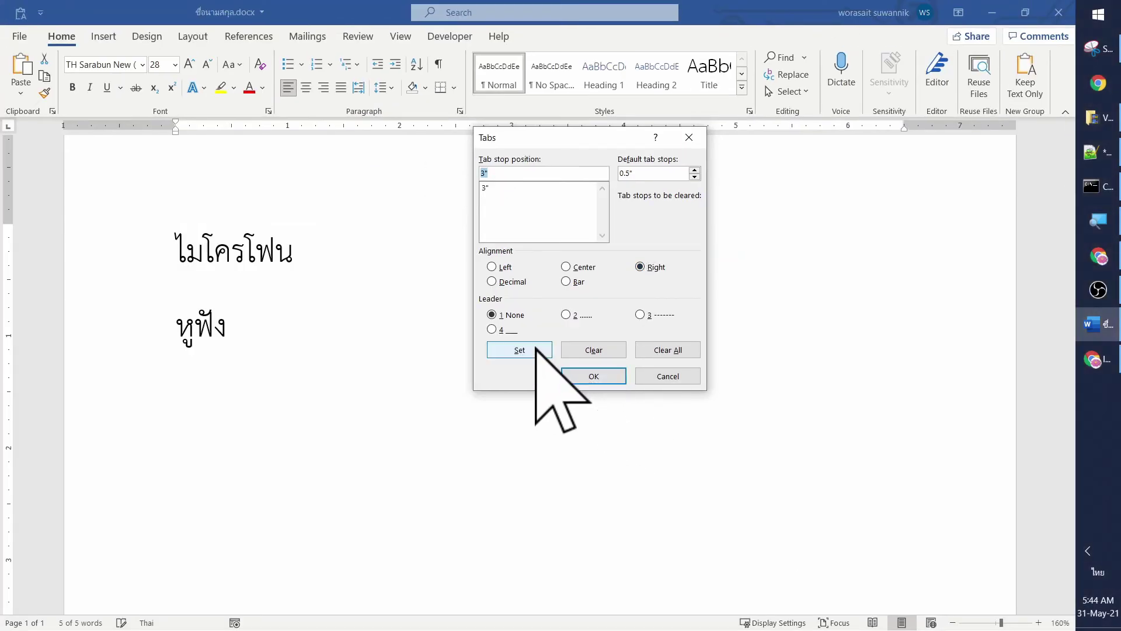
left_click(593, 372)
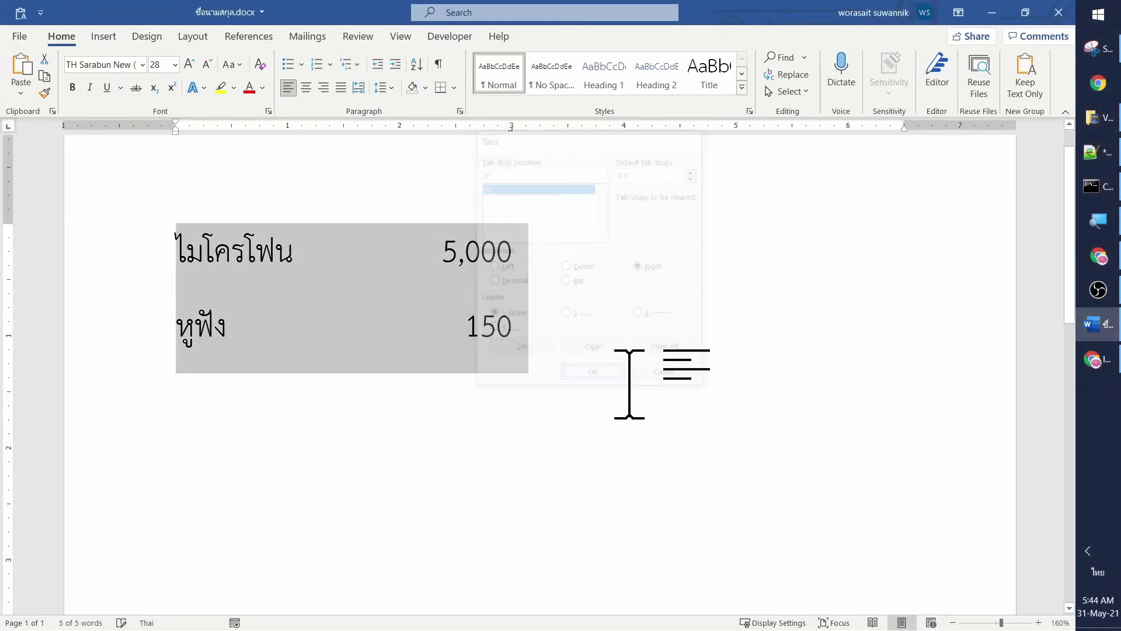
left_click(666, 350)
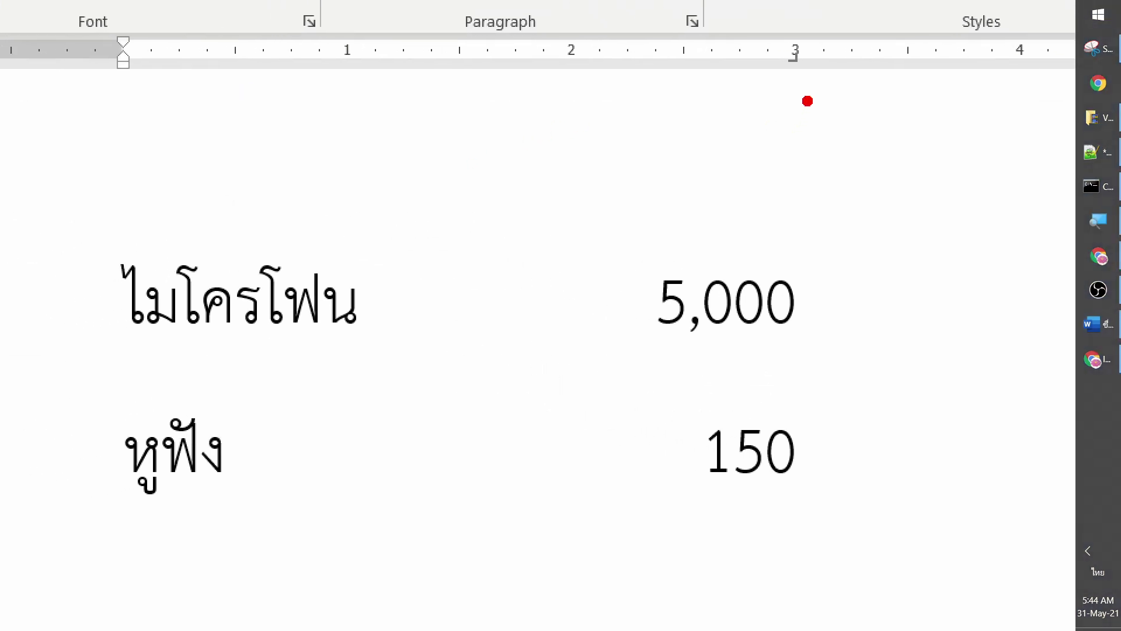
left_click_drag(814, 88, 816, 85)
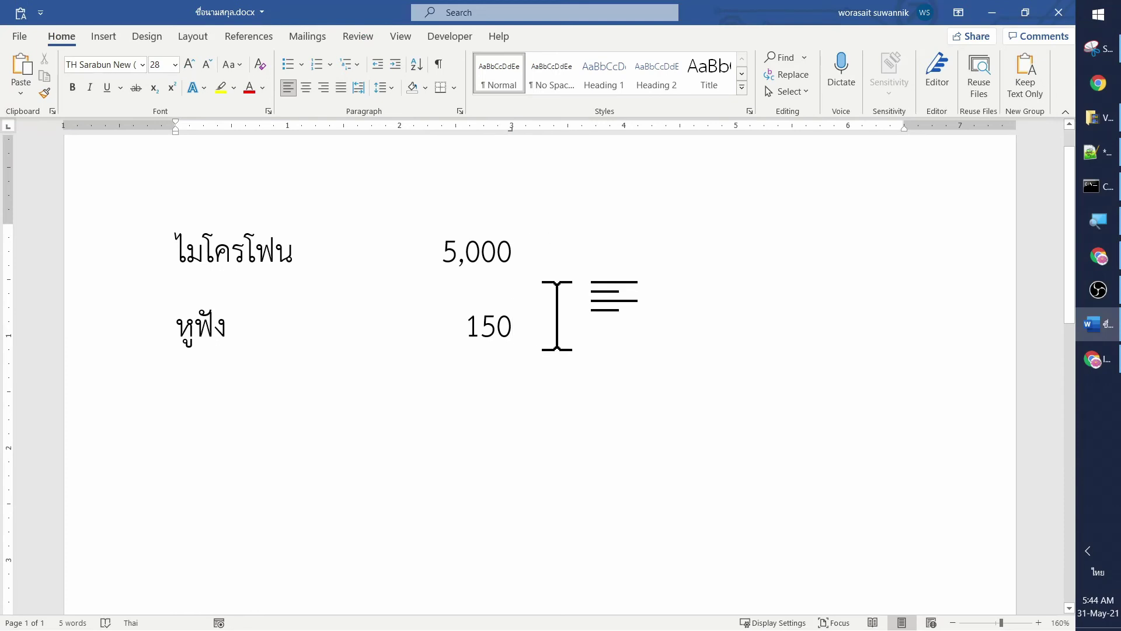
Replace the price list with a bracketed full name and อาจารย์ on the next line.
key("ctrl+a")
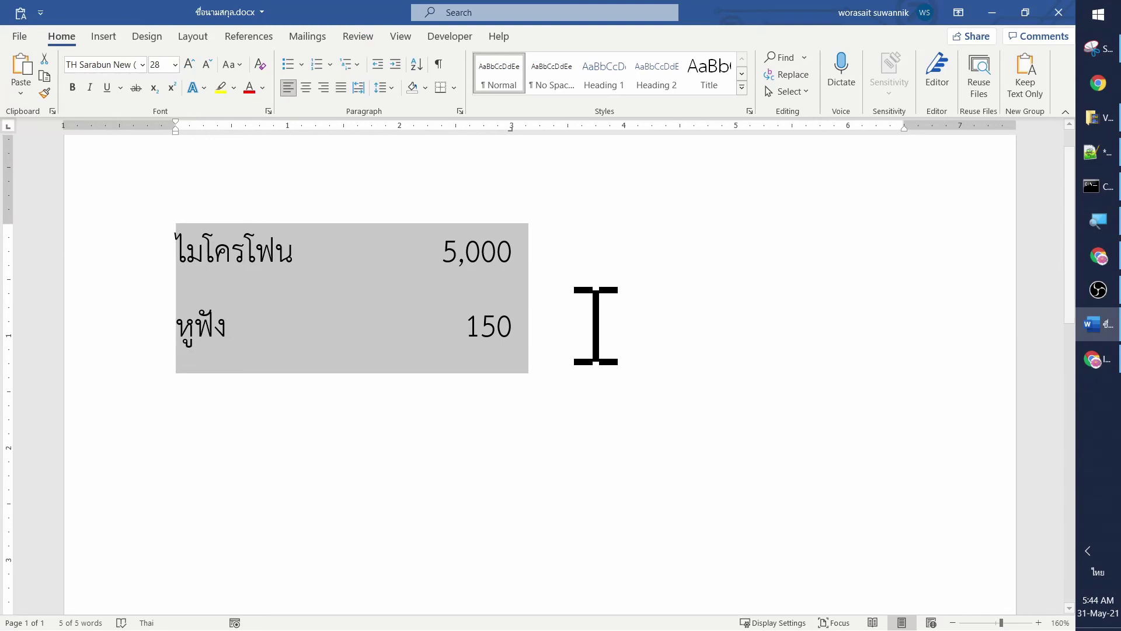
key("Delete")
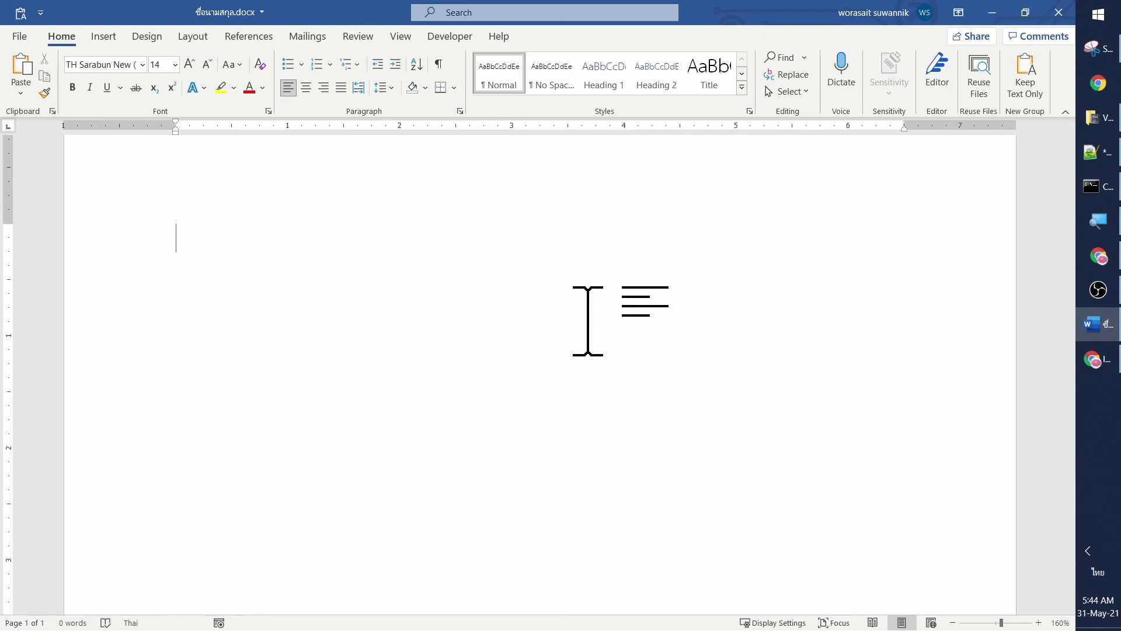
key("alt+shift")
type("(")
key("BackSpace")
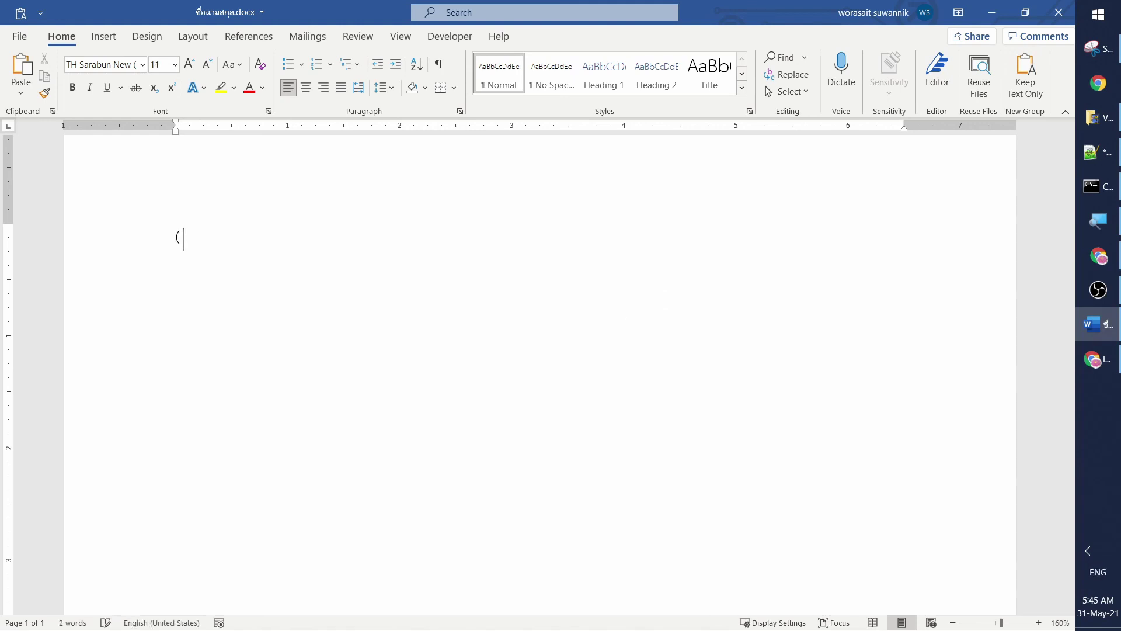
key("alt+shift")
type("วรเ")
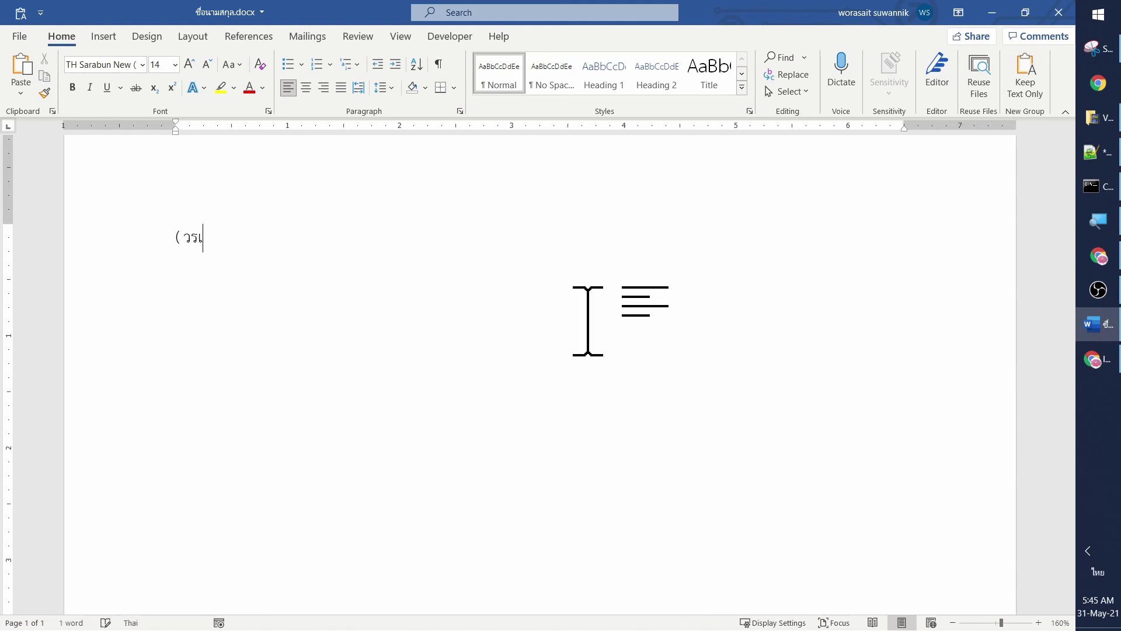
type("ศรษฐ สุวรร")
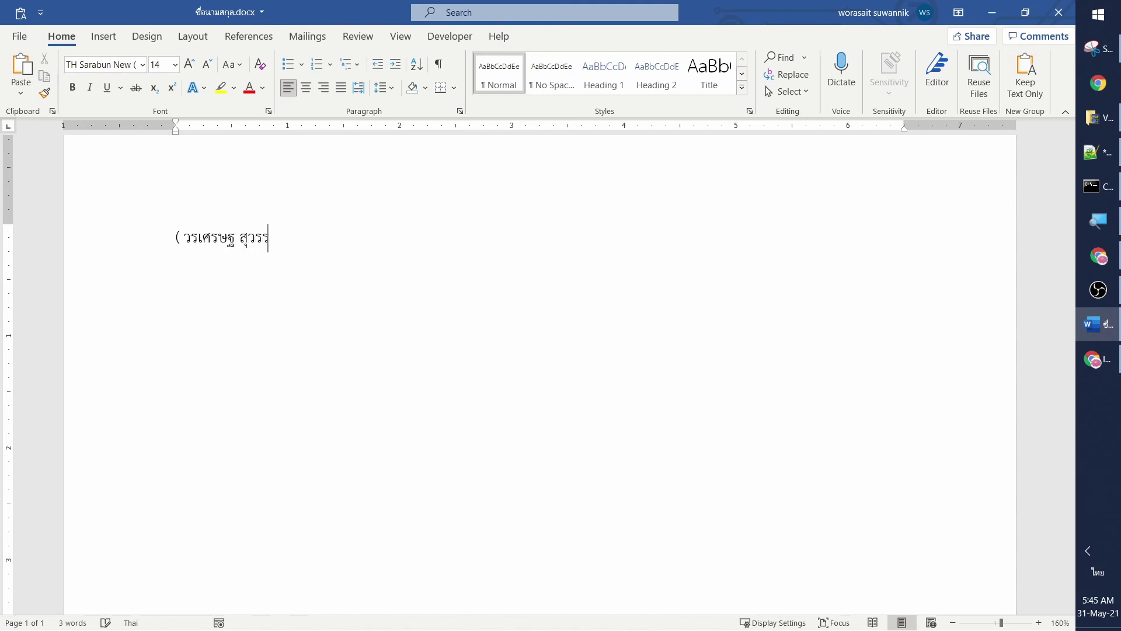
type("ณิก )")
key("Return")
type("อา")
type("จารย์")
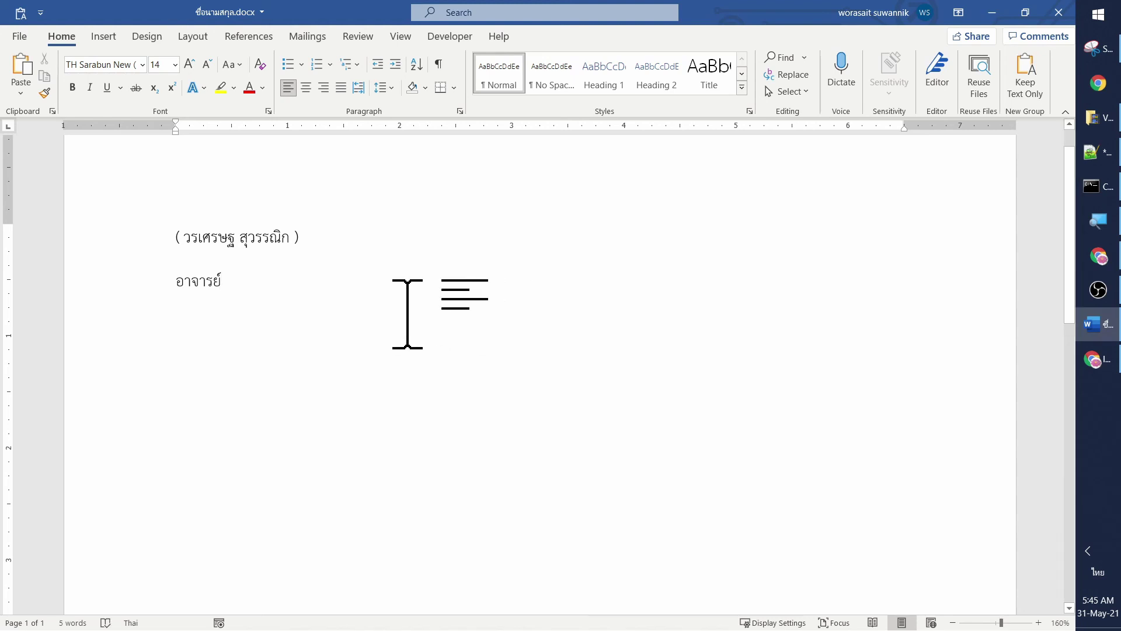
Set both signature lines to font size 28, then reselect them.
key("ctrl+a")
left_click(175, 64)
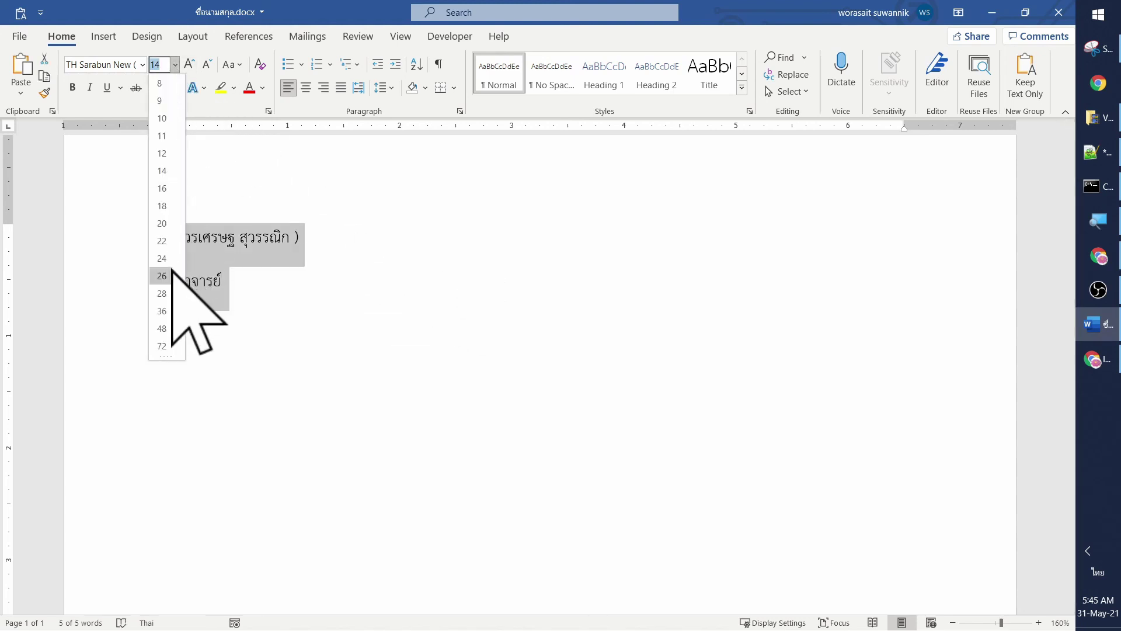
left_click(163, 293)
left_click(410, 324)
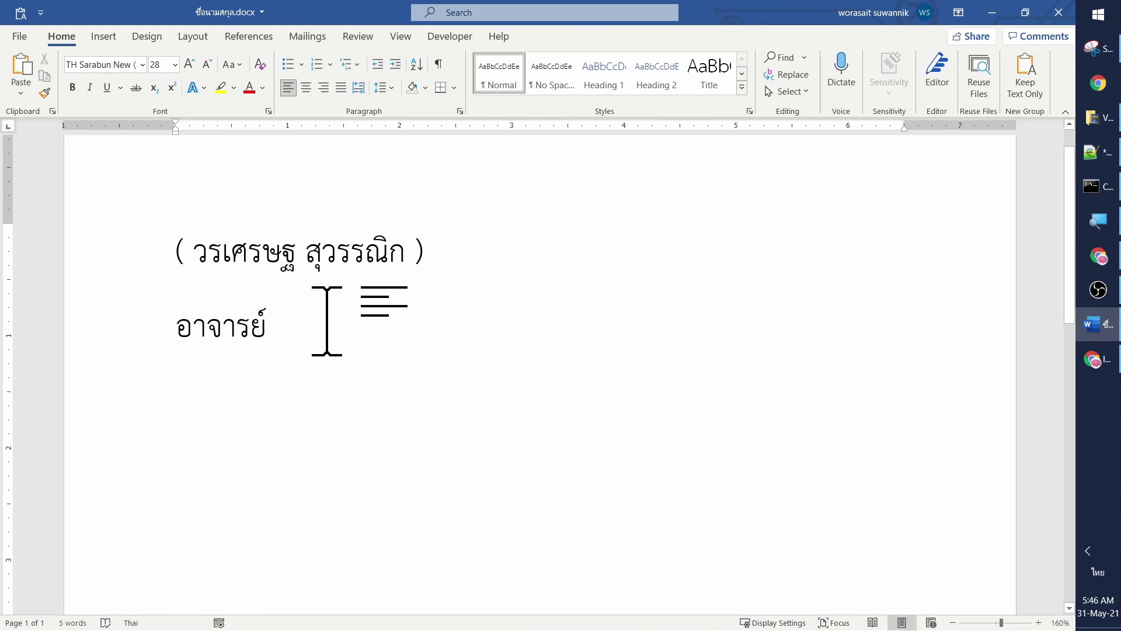
key("ctrl+a")
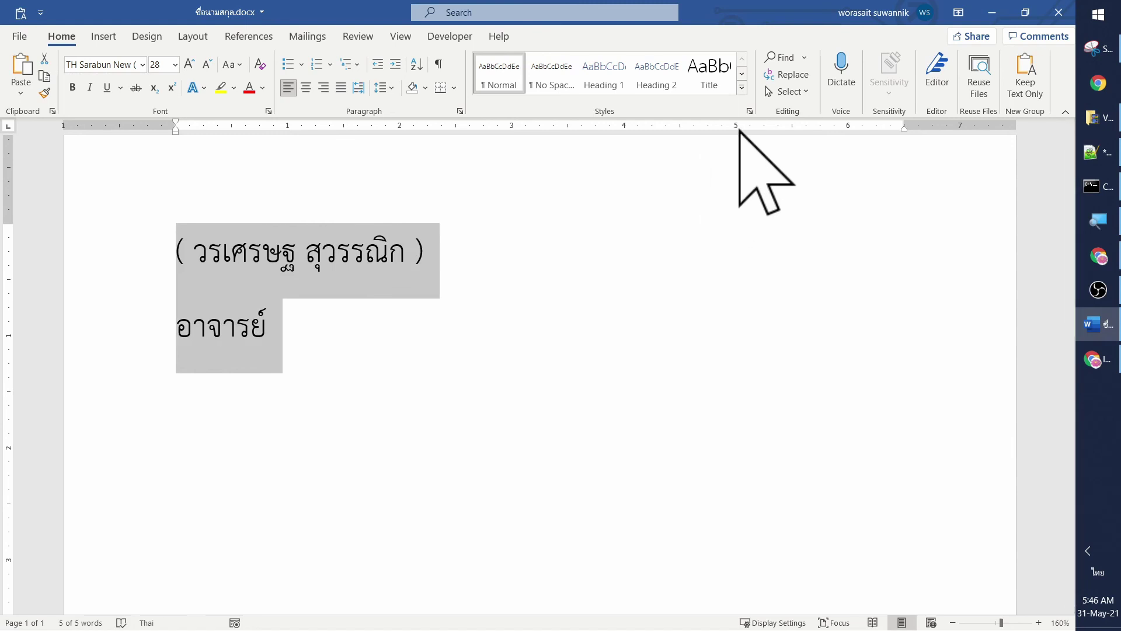
Add a center-aligned tab stop at 5" to both signature lines.
left_click(738, 129)
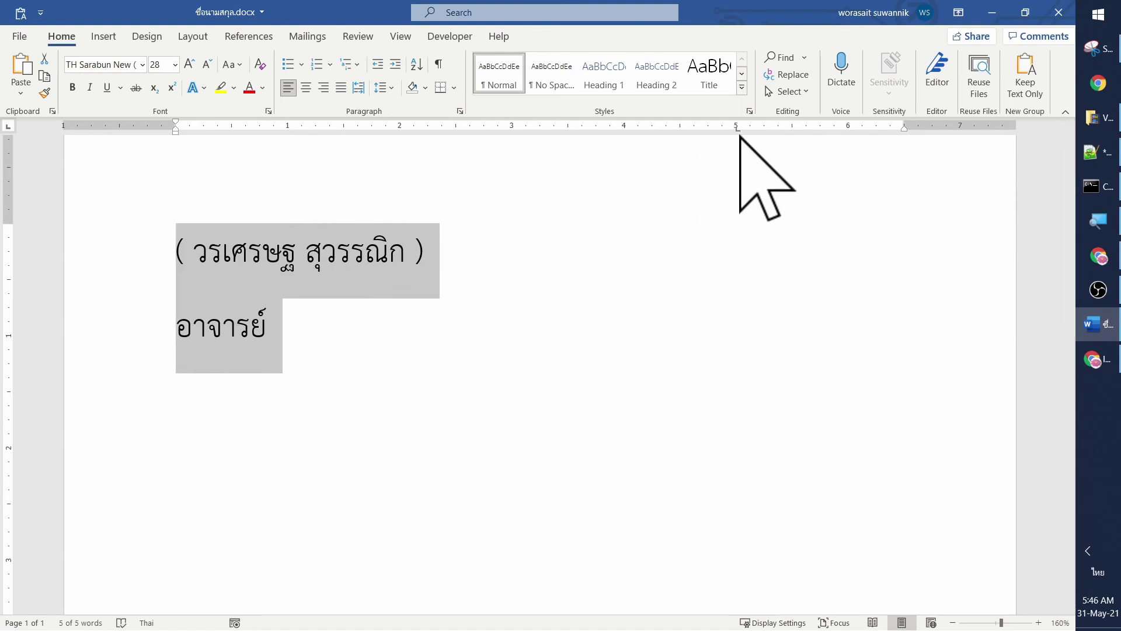
double_click(737, 131)
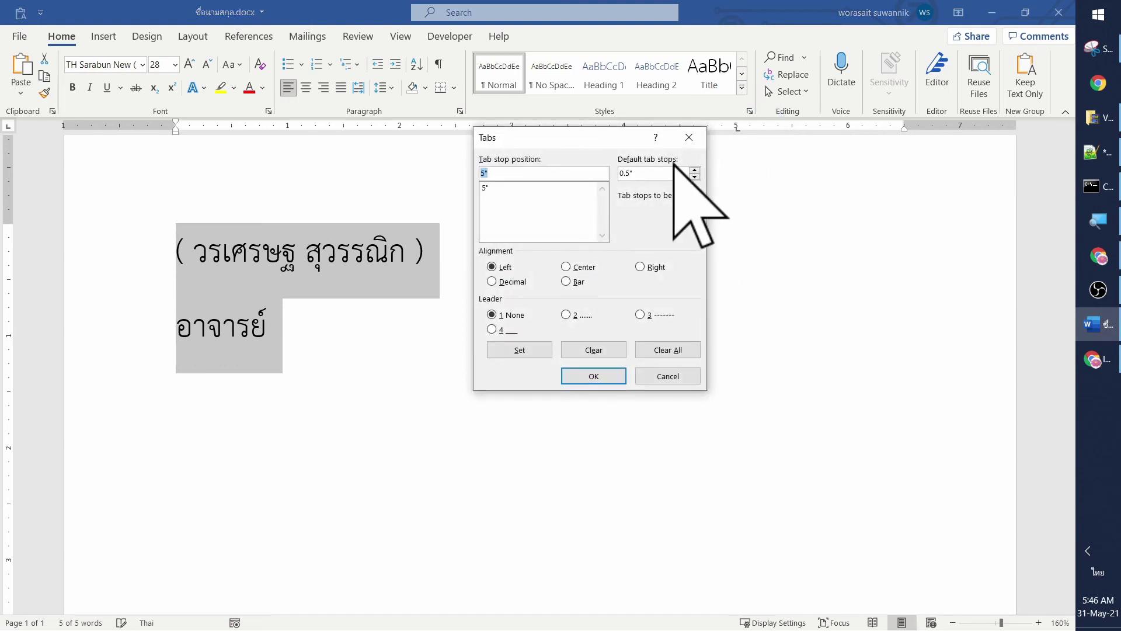
left_click(585, 268)
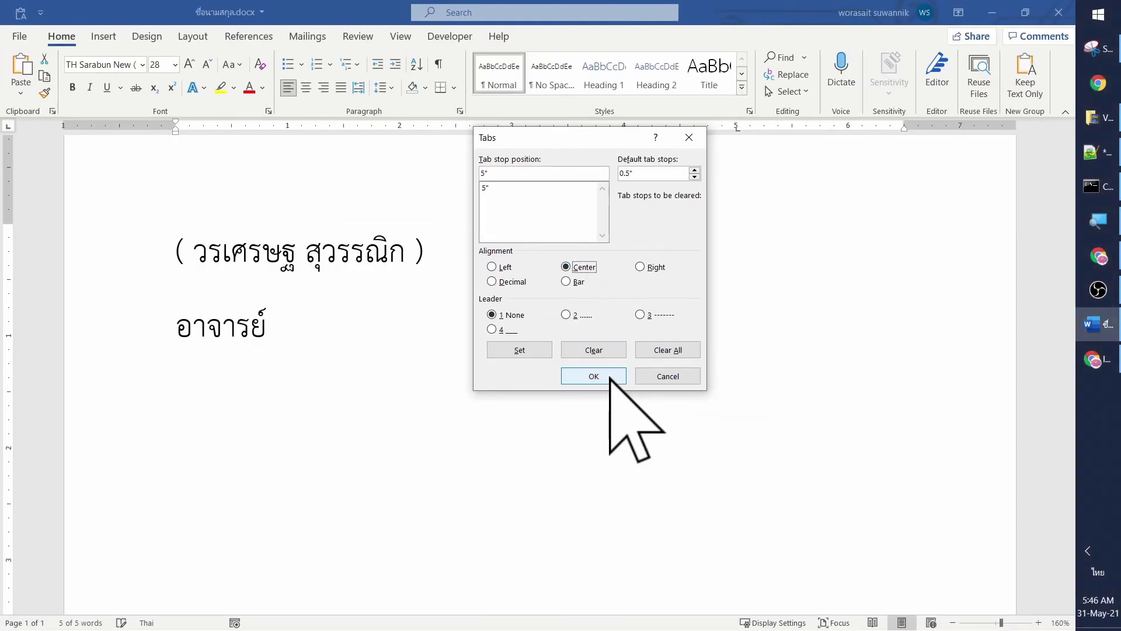
left_click(609, 376)
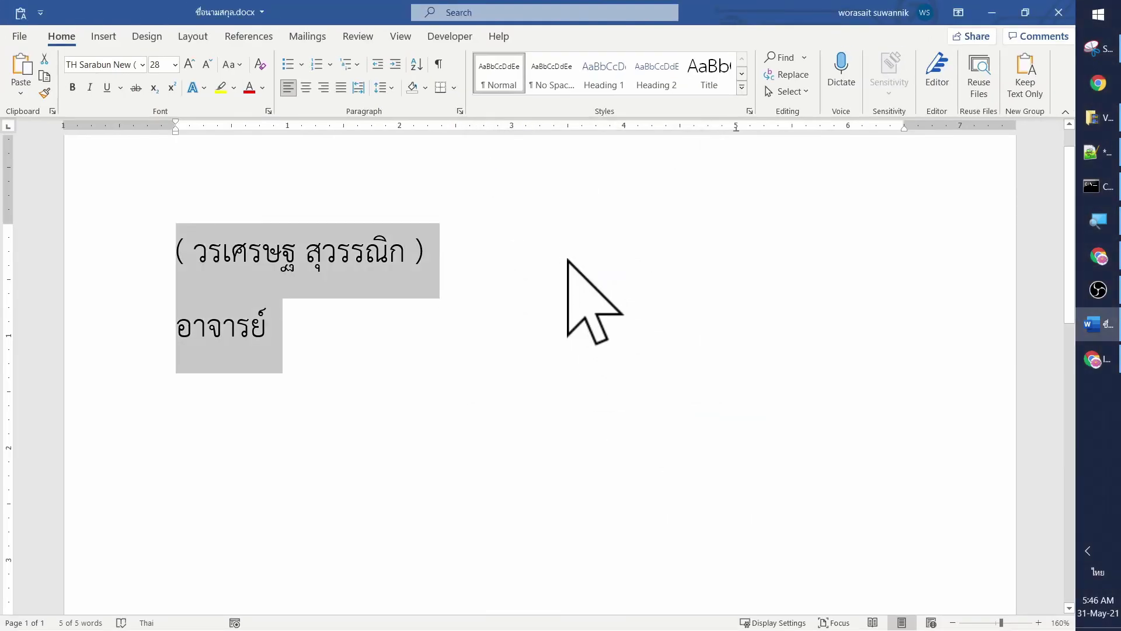
left_click(555, 251)
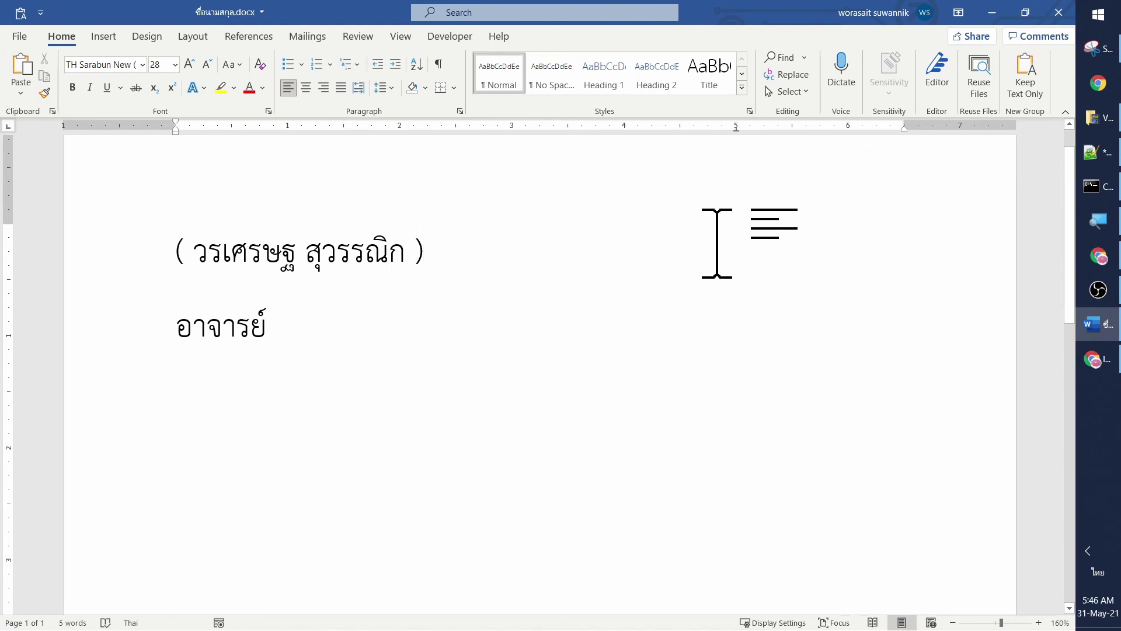
Tab the bracketed name and อาจารย์ over to center on the 5" stop.
key("Home")
key("Tab")
key("Tab")
key("Tab")
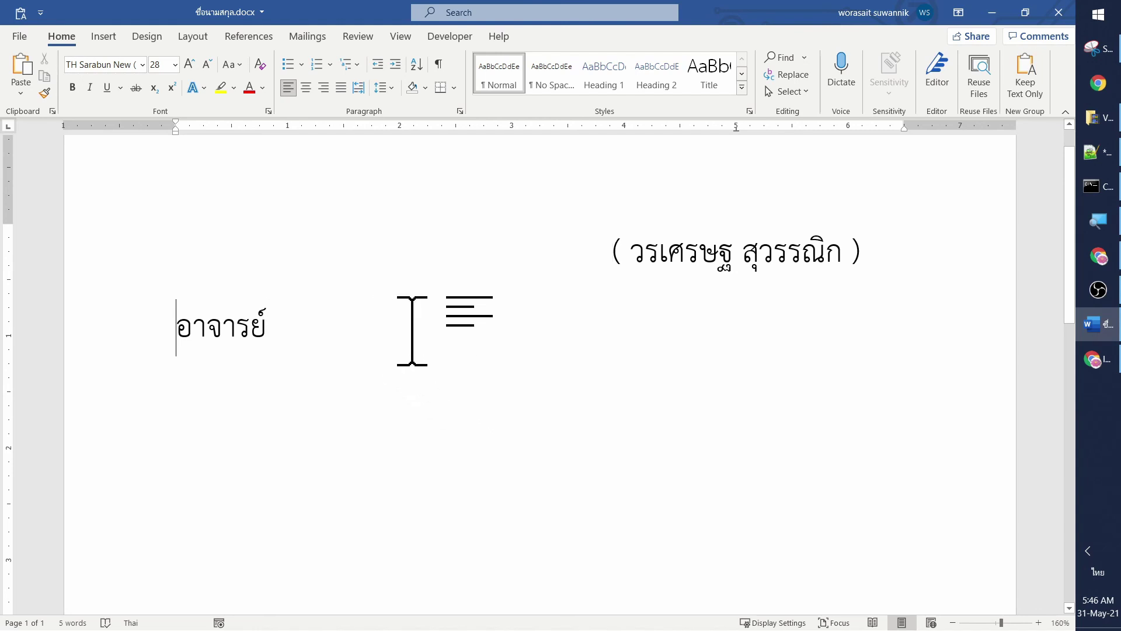
key("Tab")
key("Tab")
key("Tab")
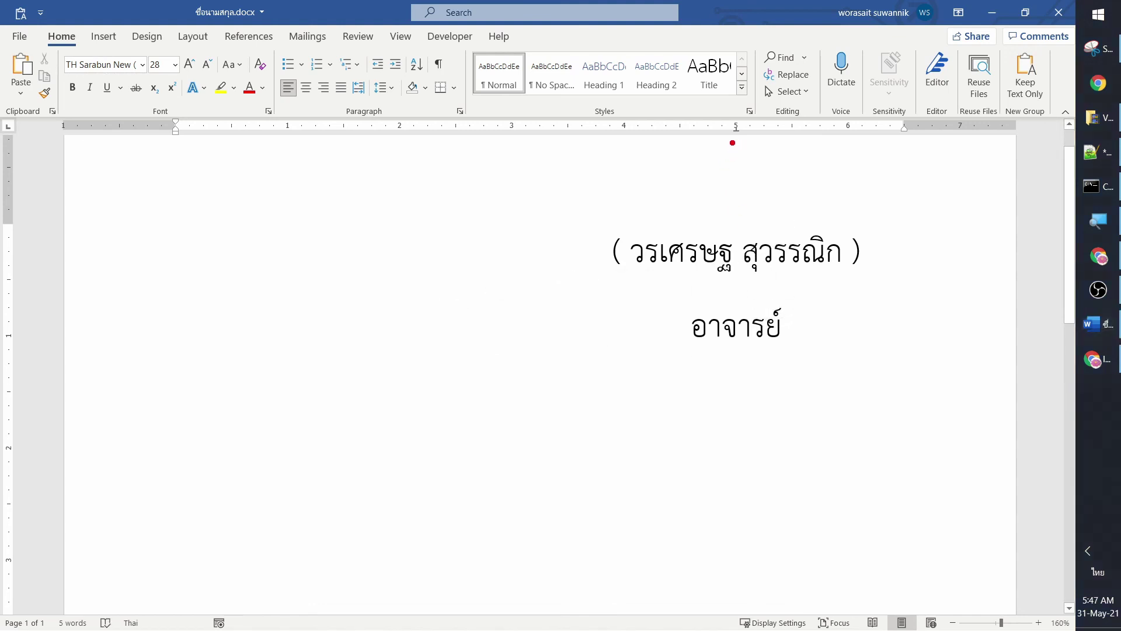
left_click_drag(739, 143, 736, 229)
left_click_drag(737, 143, 741, 389)
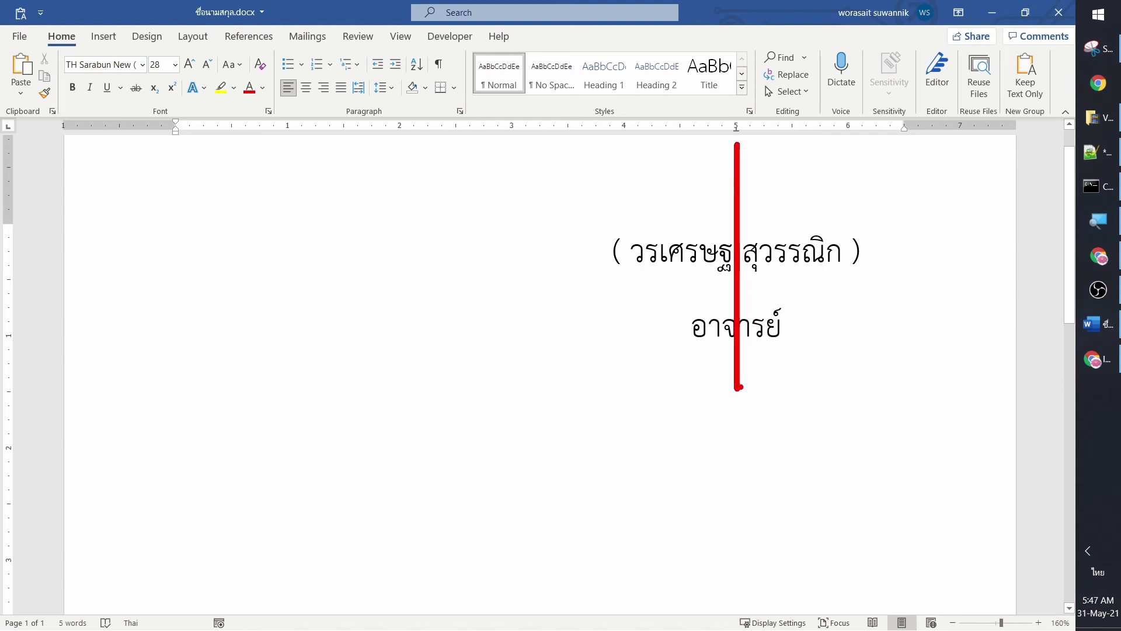